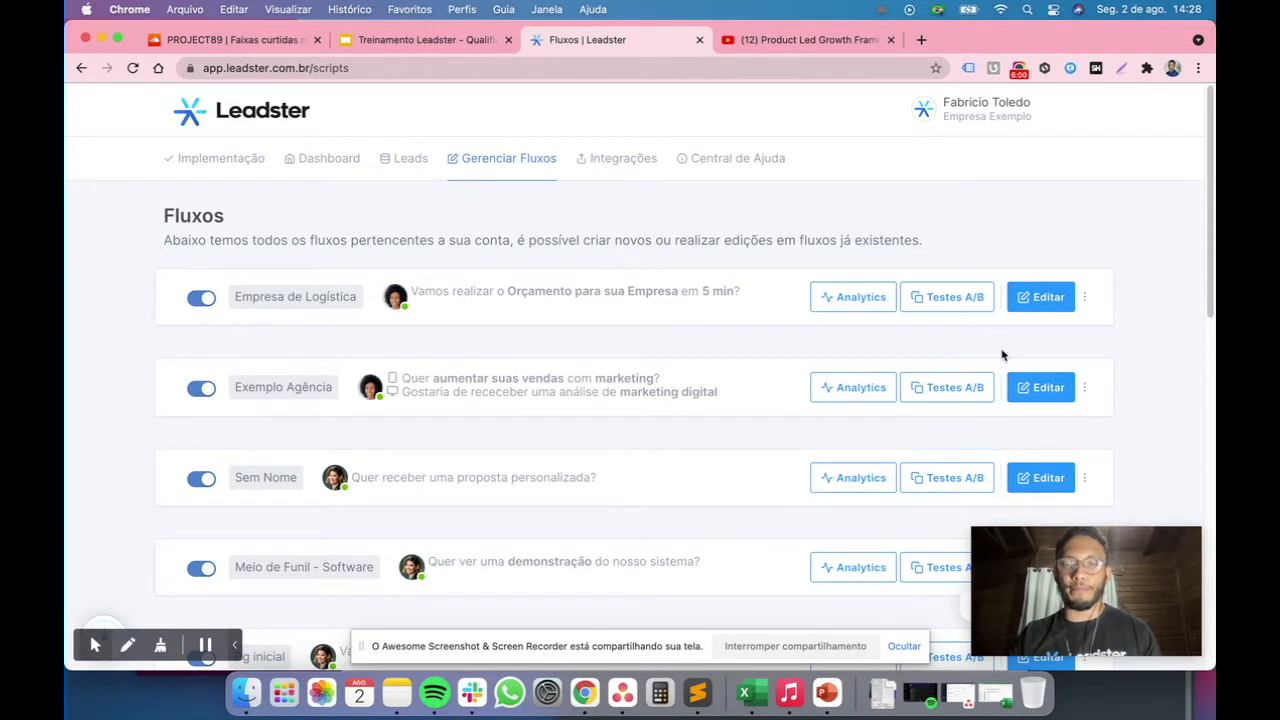
Open the Empresa de Logística flow for editing and switch to the Qualifique seus Leads stage
click(1048, 298)
scroll(1048, 315, down, 5)
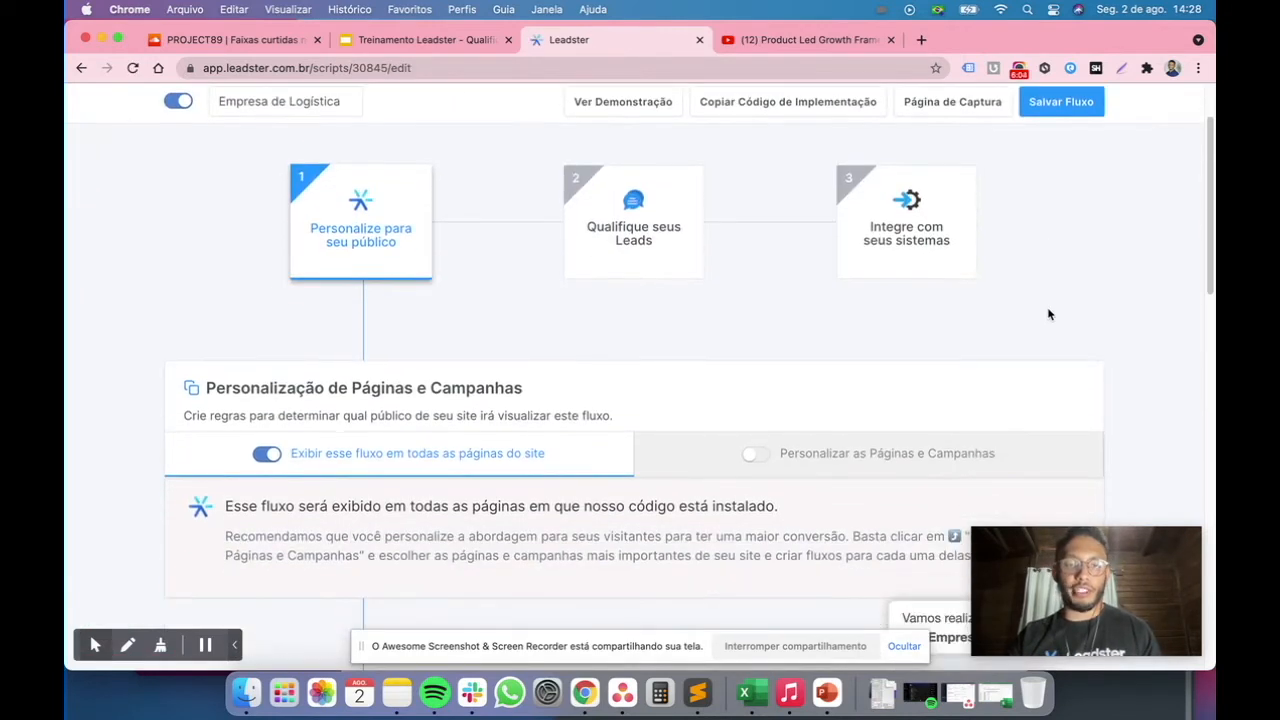
scroll(806, 249, up, 4)
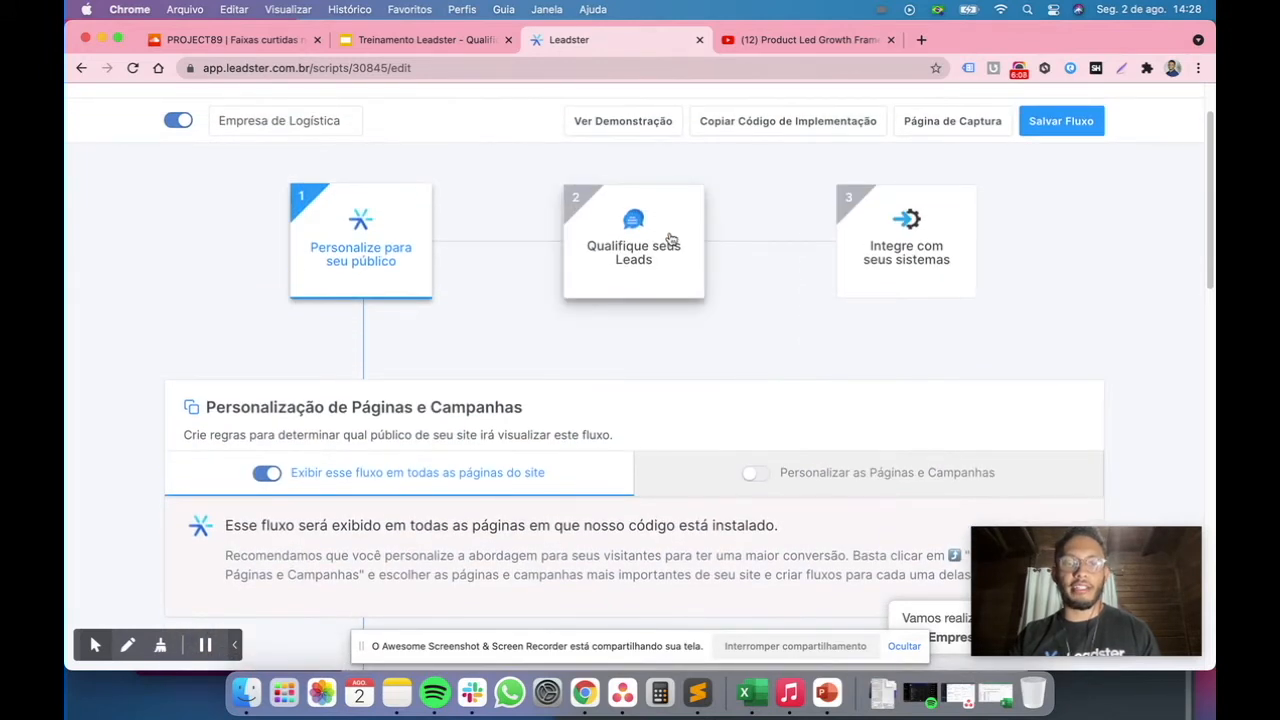
click(669, 244)
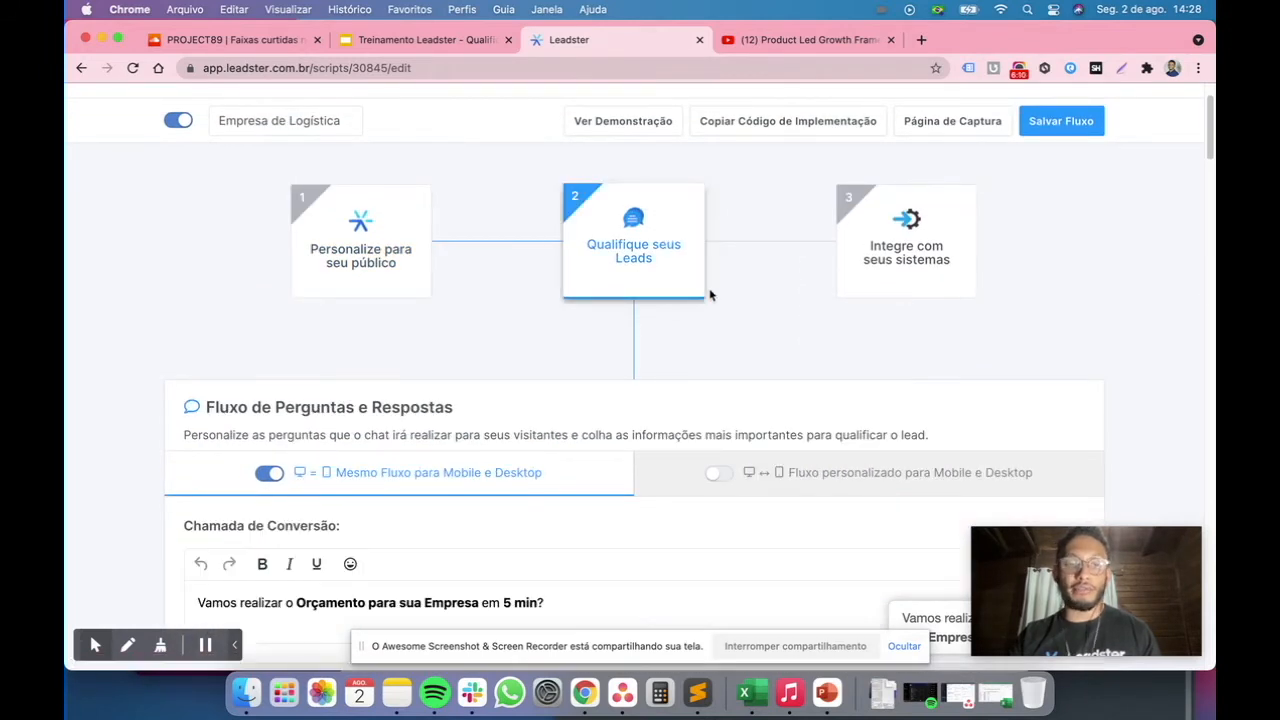
scroll(711, 296, down, 3)
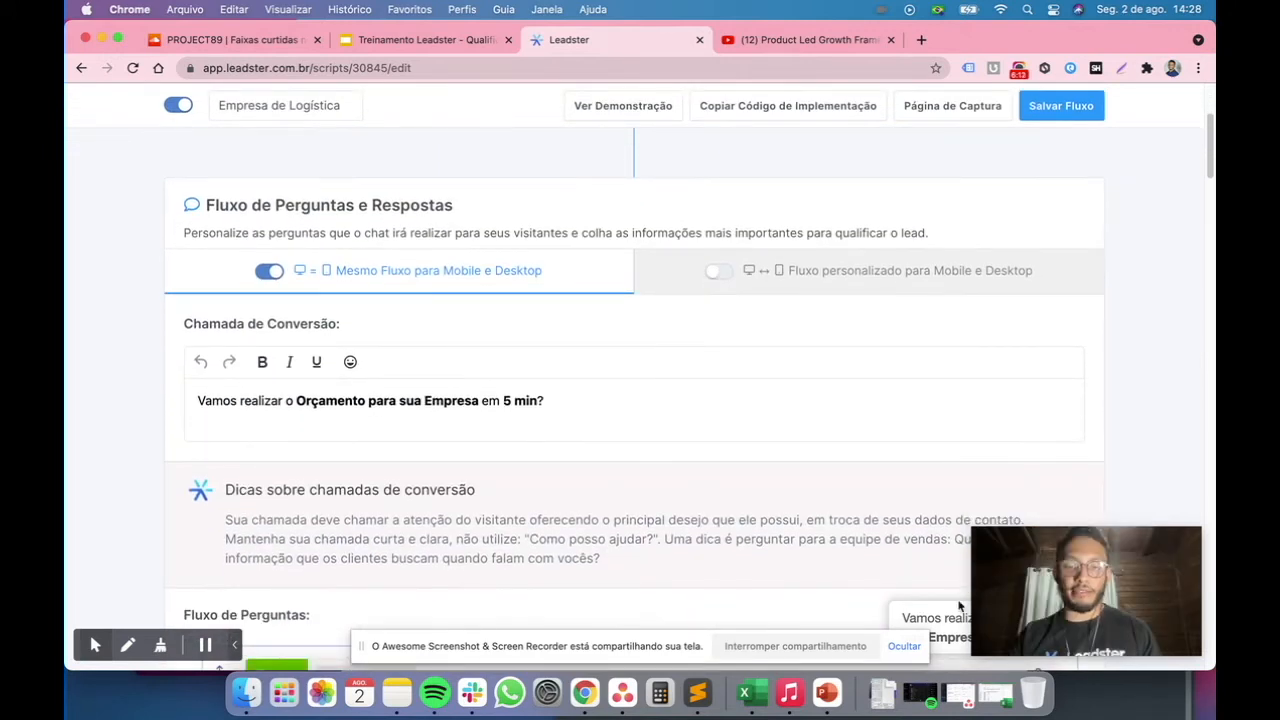
click(904, 646)
mouse_move(1057, 553)
drag(1056, 548, 163, 552)
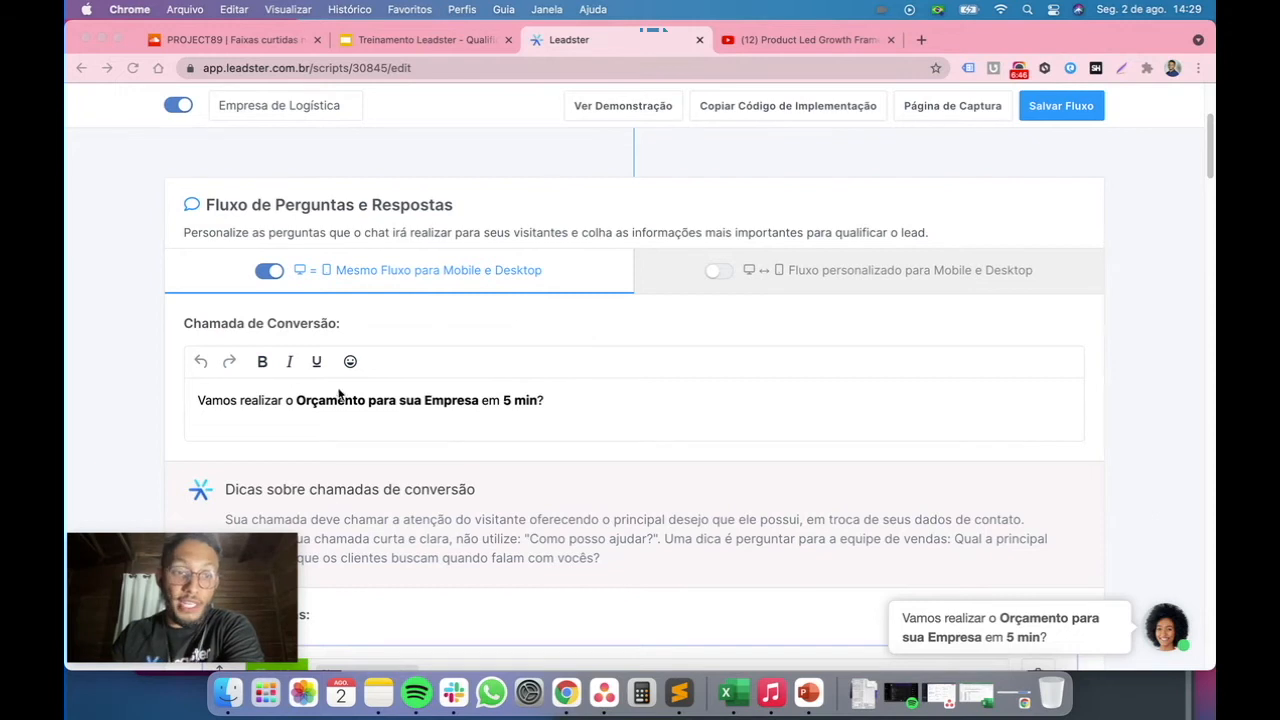
Test the question flow in the chat preview, accepting with Sim, quero receber and answering with a first name
scroll(460, 440, down, 5)
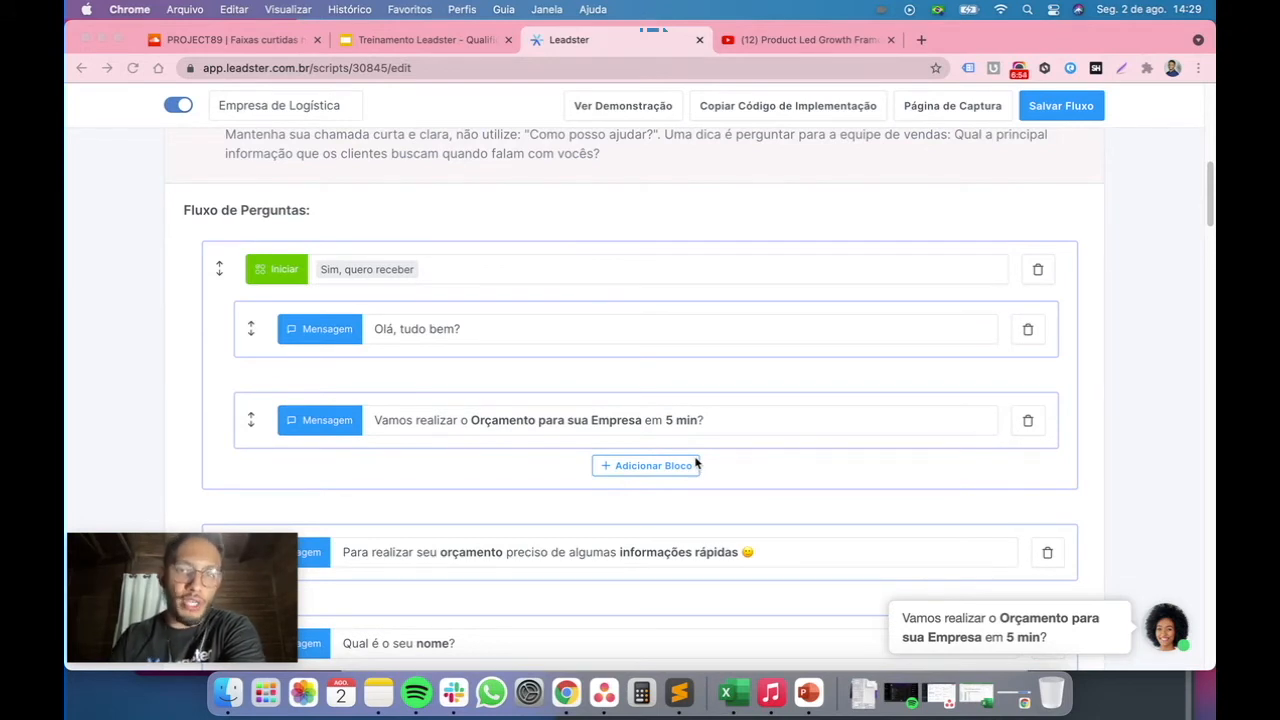
scroll(697, 479, down, 2)
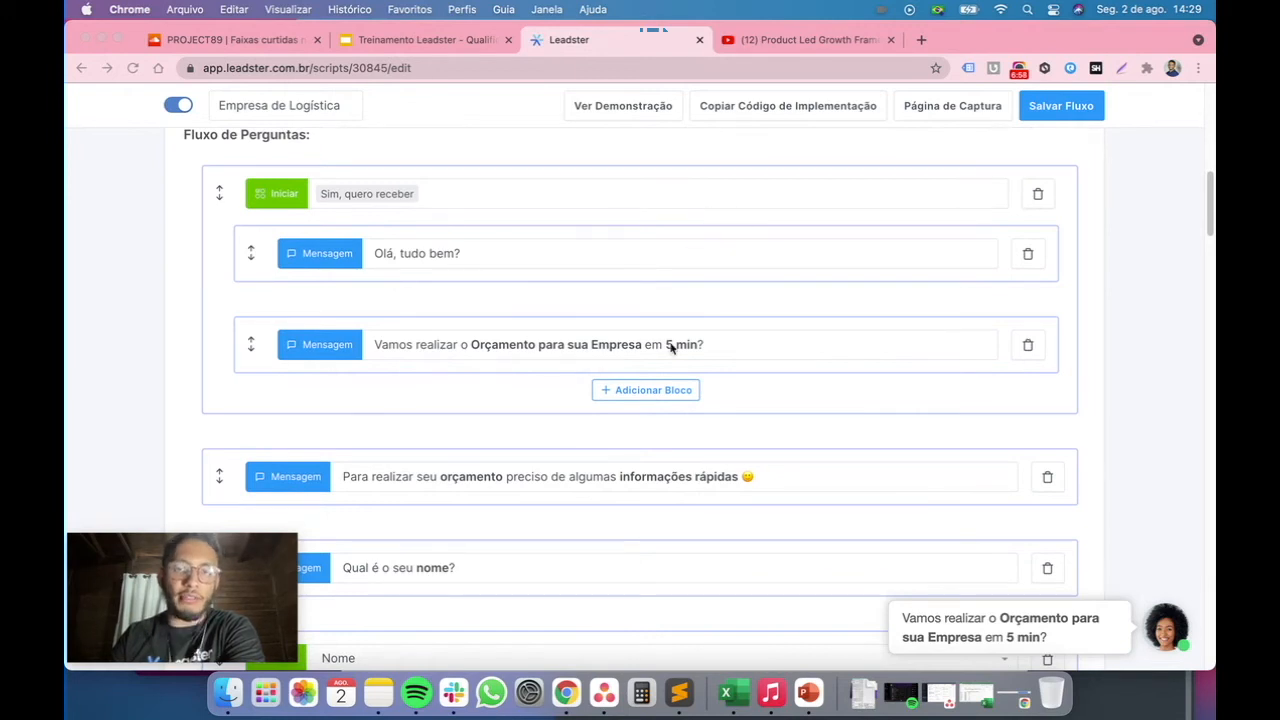
scroll(746, 236, down, 4)
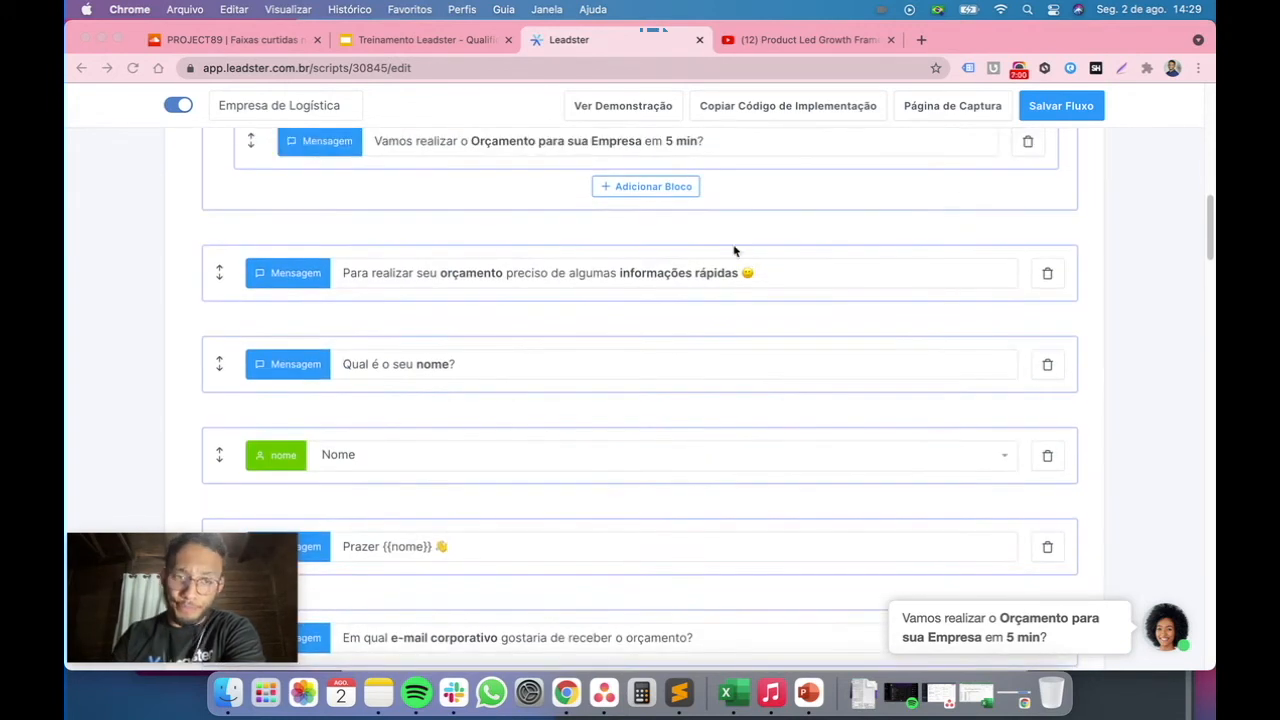
scroll(430, 272, up, 1)
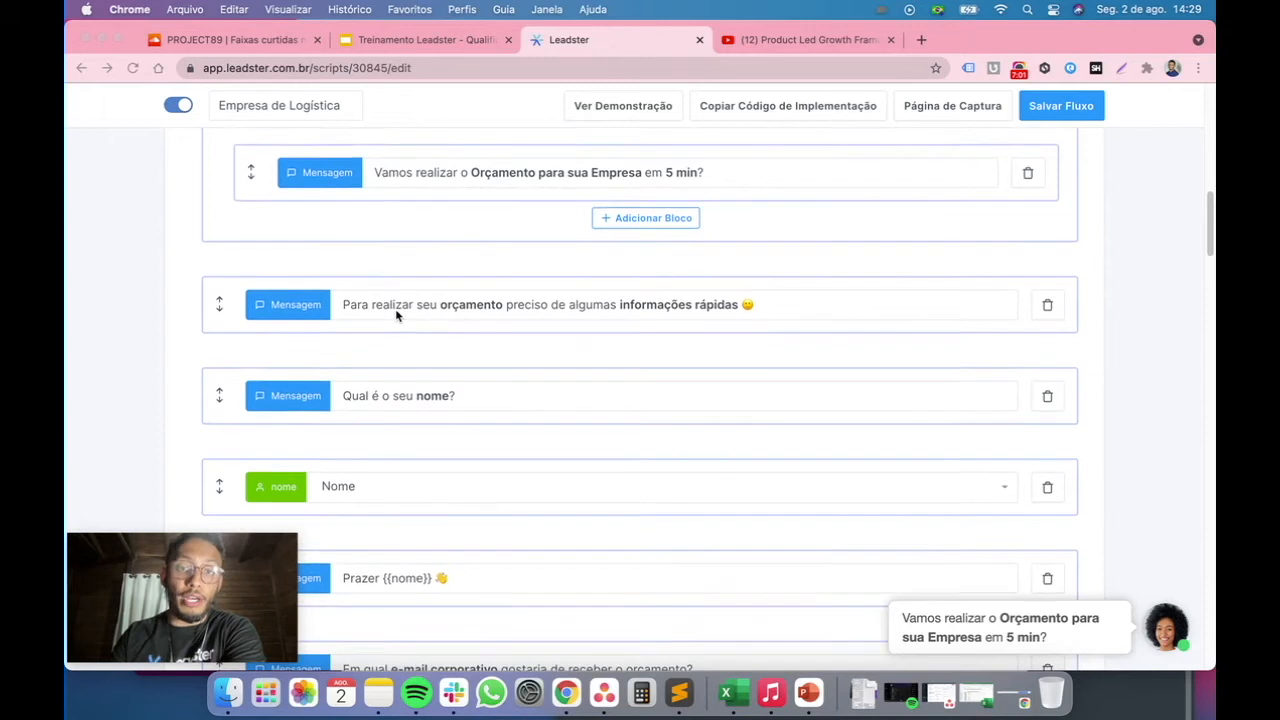
scroll(398, 317, up, 1)
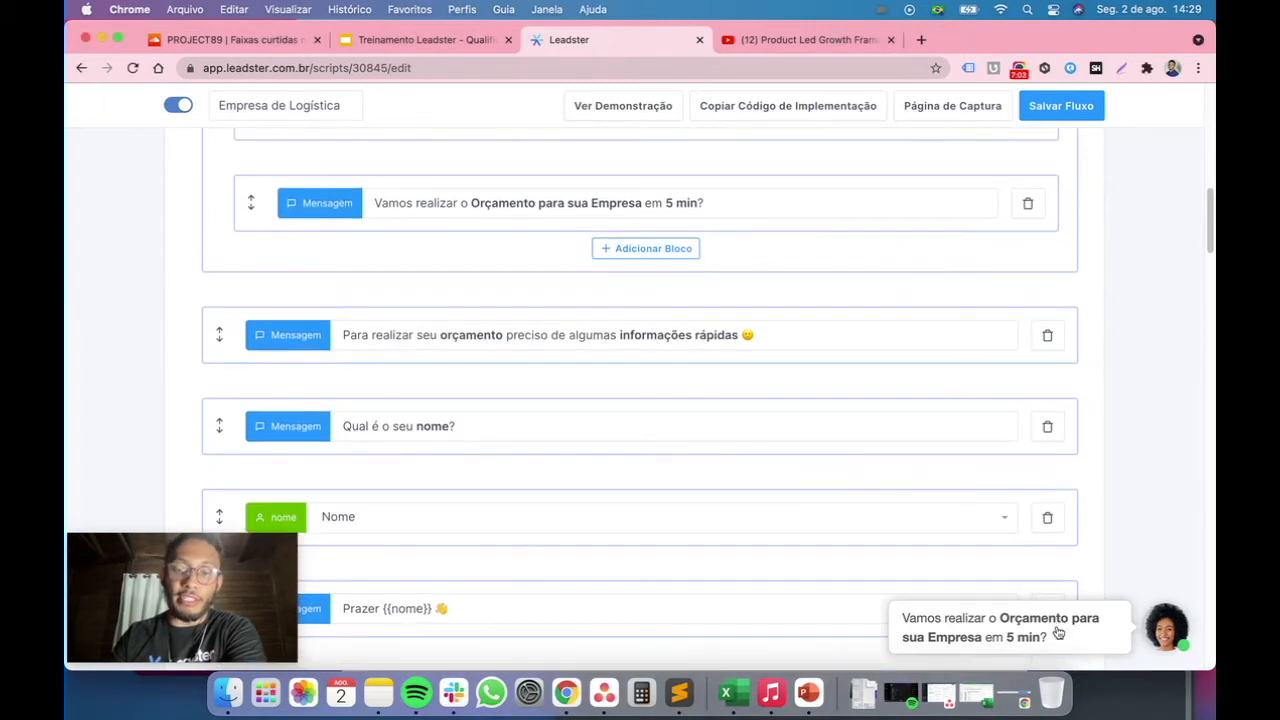
click(1057, 631)
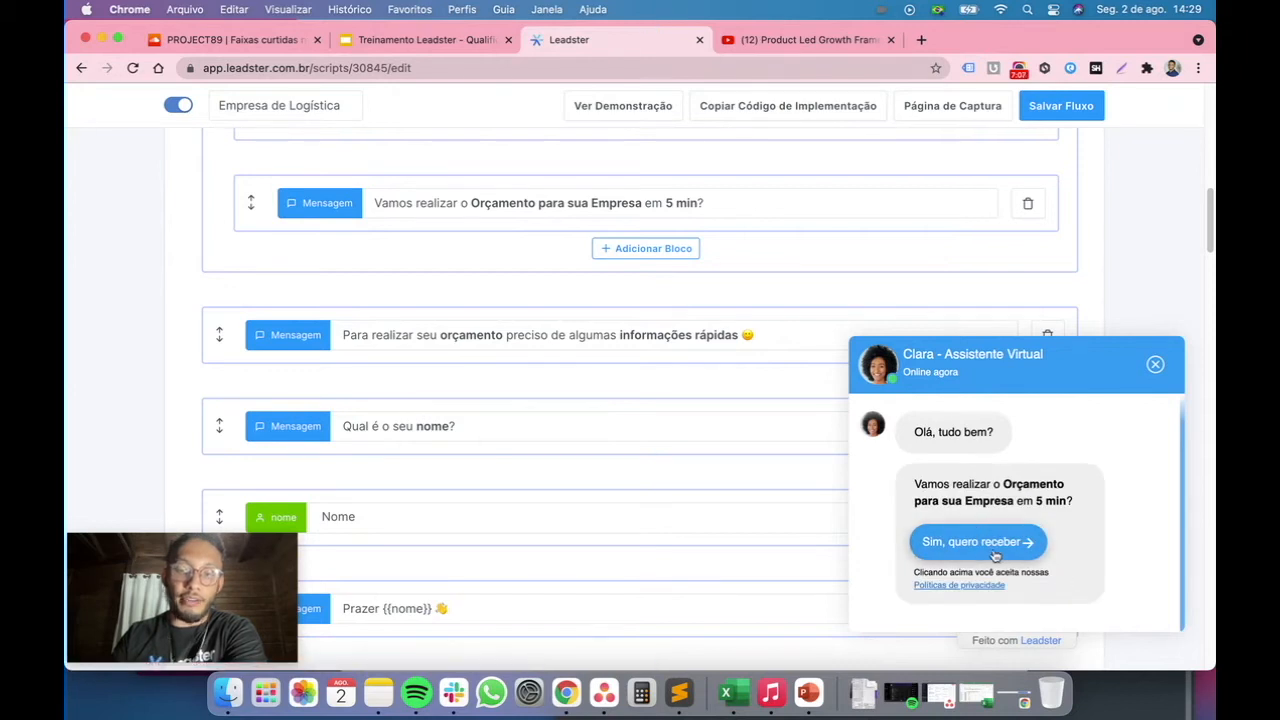
click(999, 555)
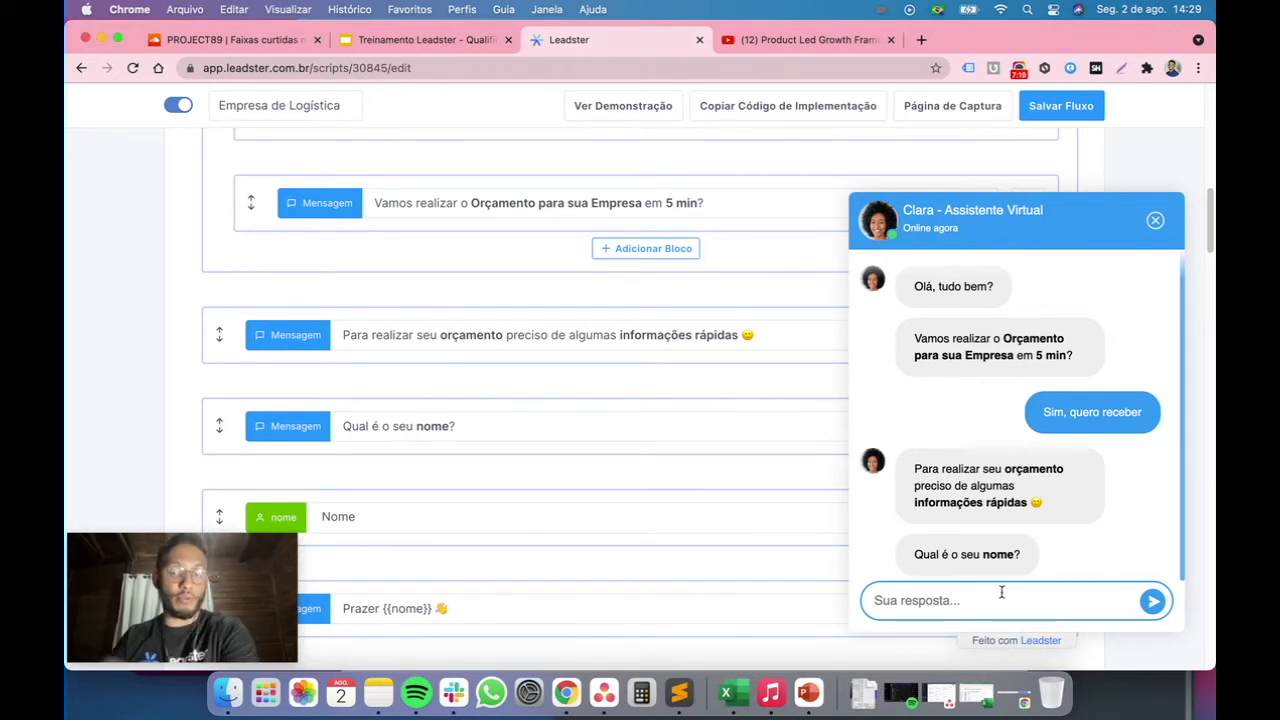
text(faBR)
key(BackSpace)
key(BackSpace)
key(BackSpace)
key(BackSpace)
text(Ga)
key(BackSpace)
key(BackSpace)
text(Fabricio)
key(Return)
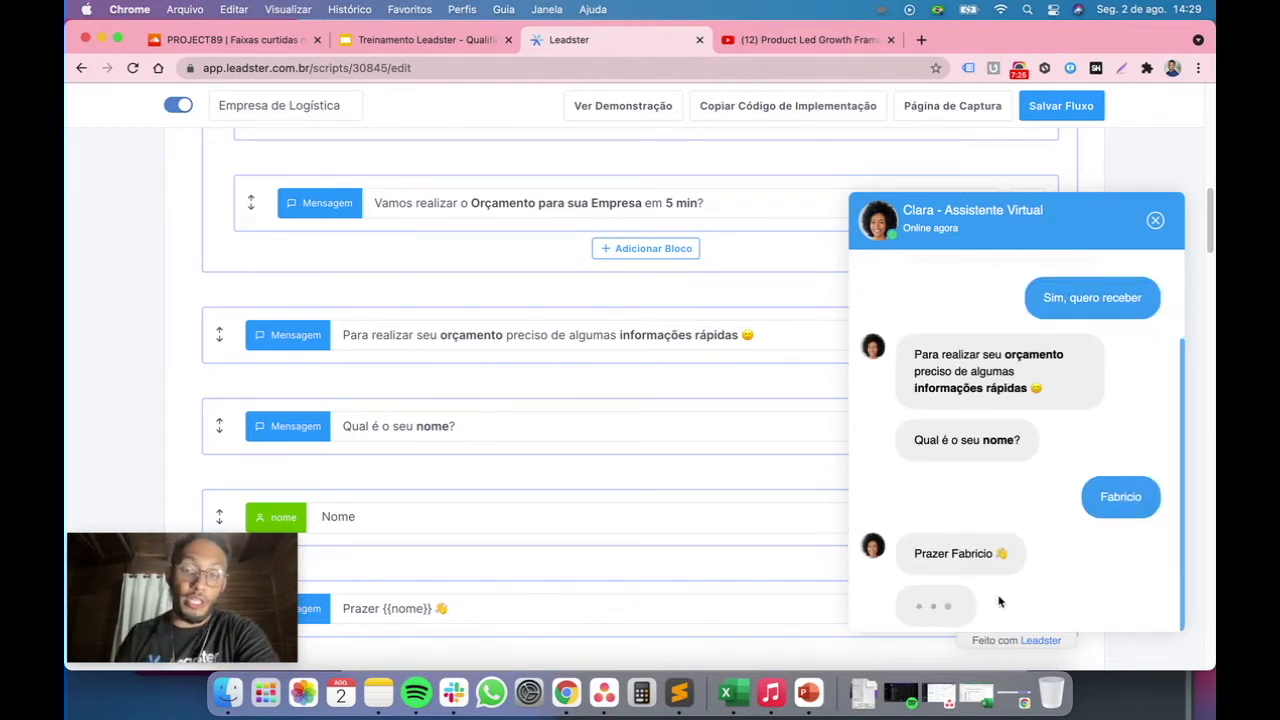
Inspect the Prazer {{nome}} message block and close the chat preview
scroll(591, 477, down, 3)
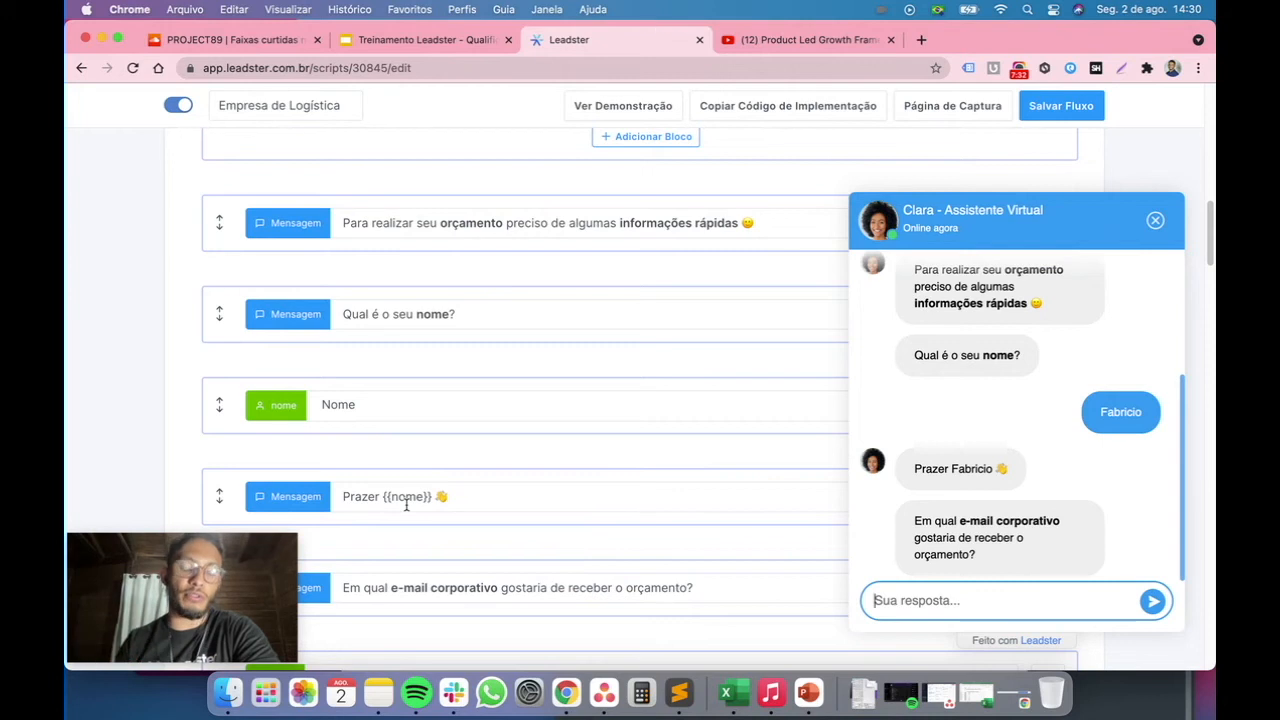
click(483, 490)
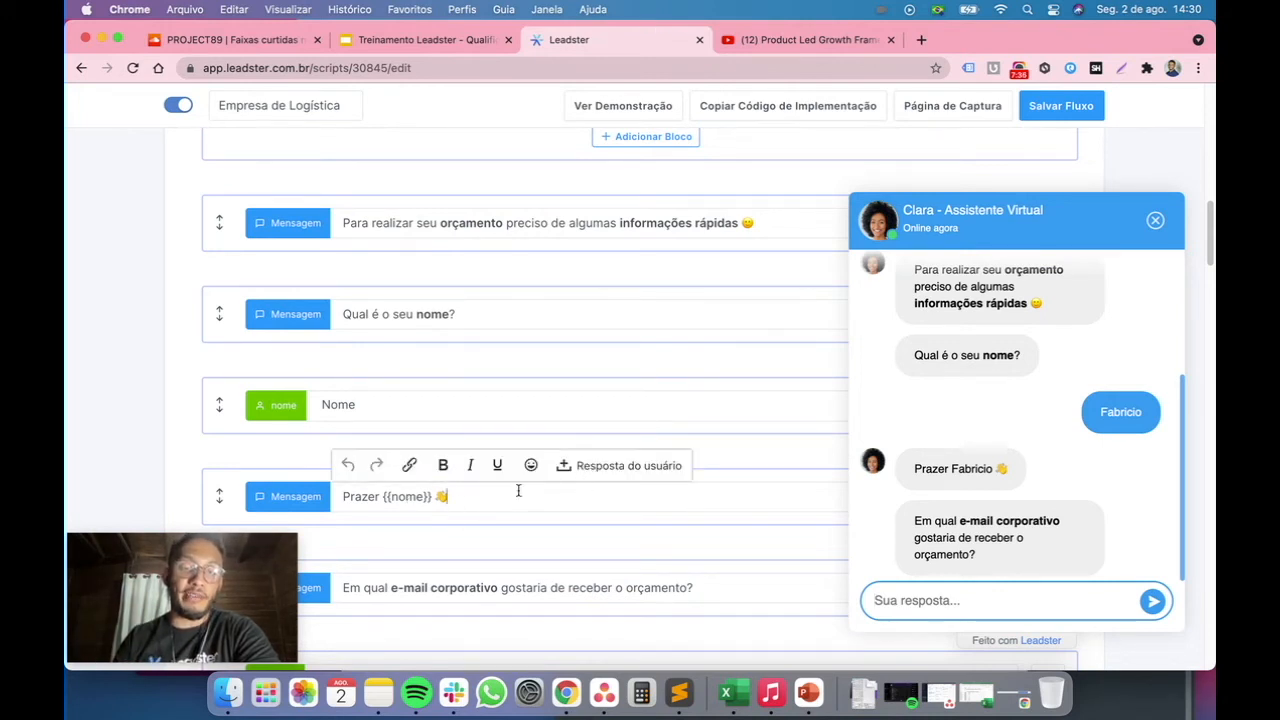
click(520, 372)
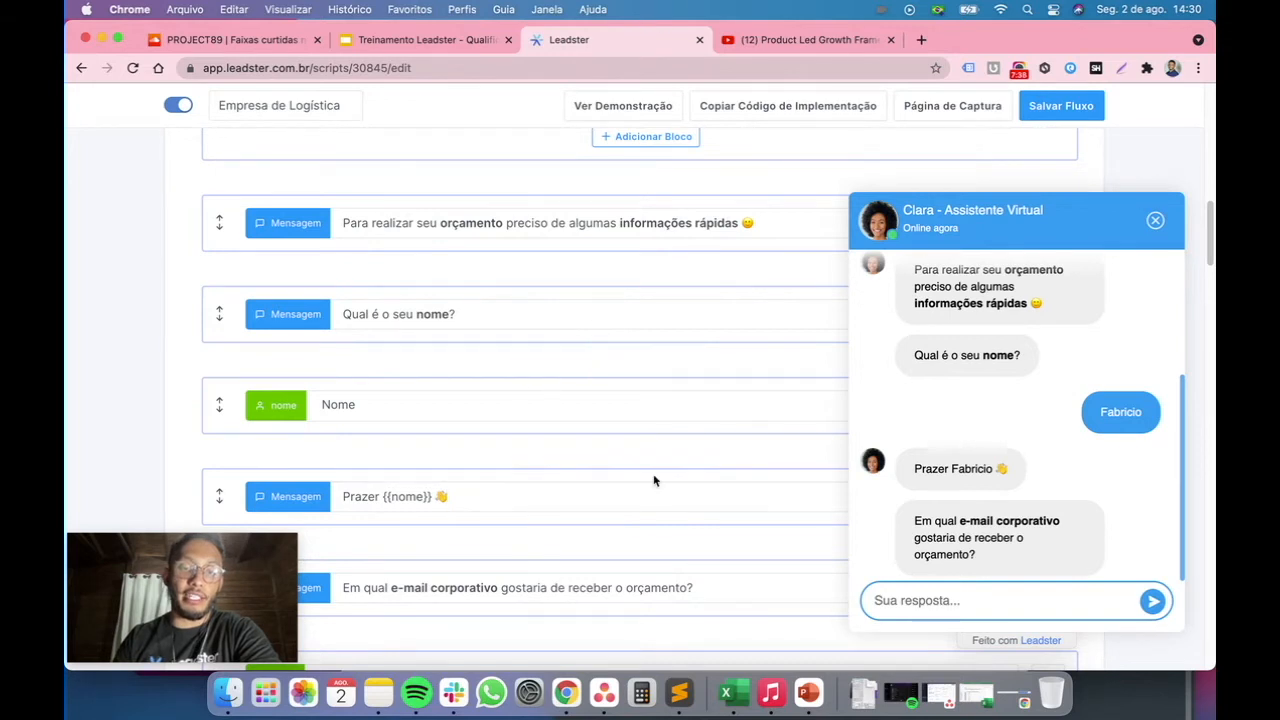
click(1155, 220)
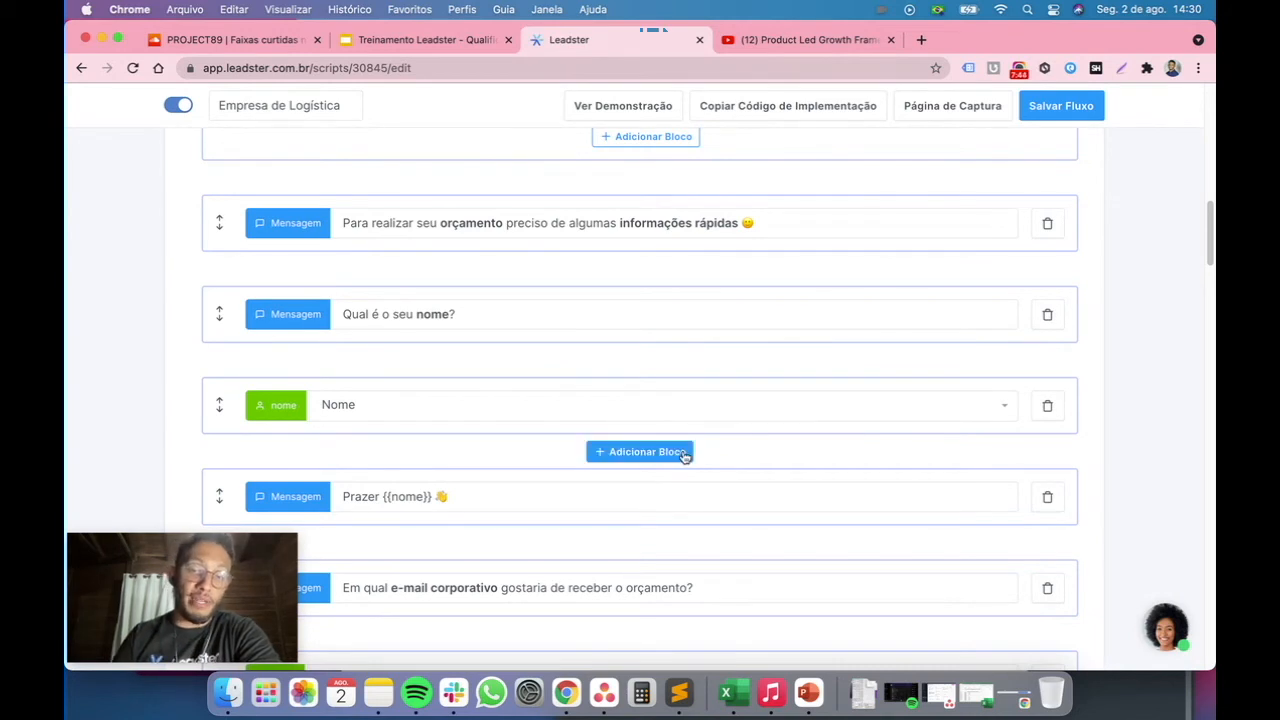
Add a bot message block after the Nome field reading Qual é o seu nome? with nome in bold
click(684, 453)
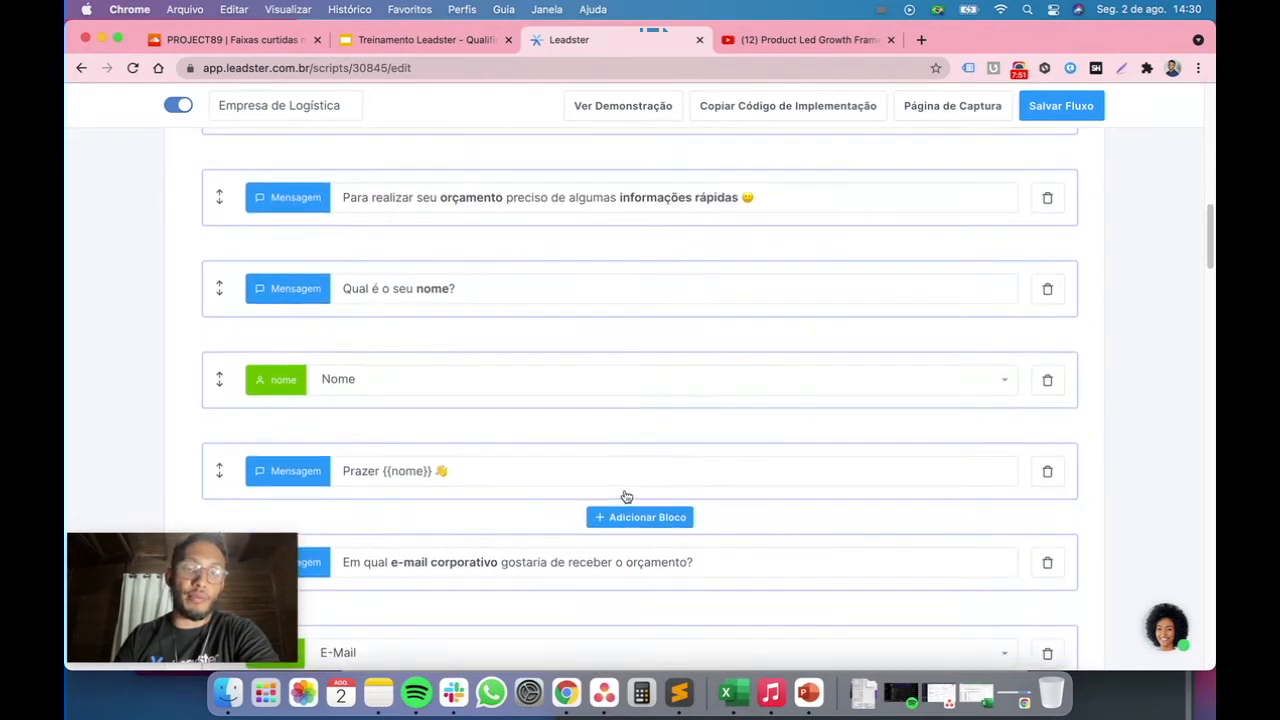
scroll(648, 468, down, 1)
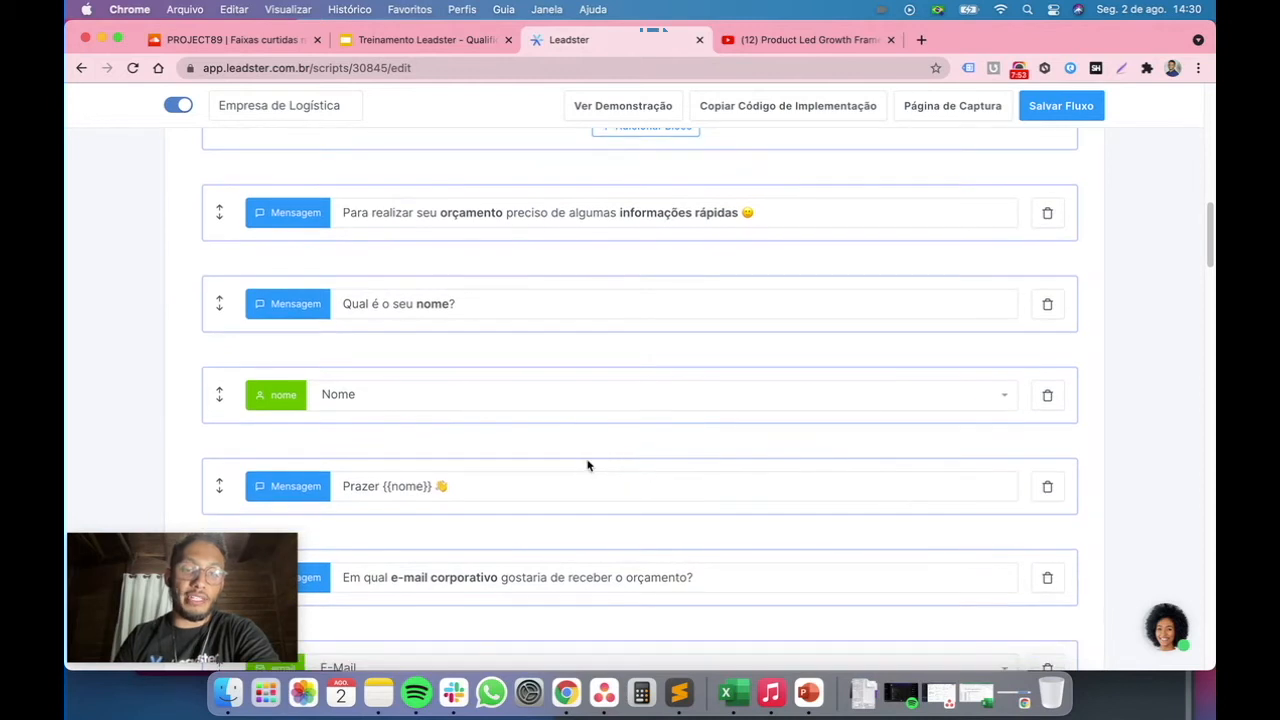
click(647, 445)
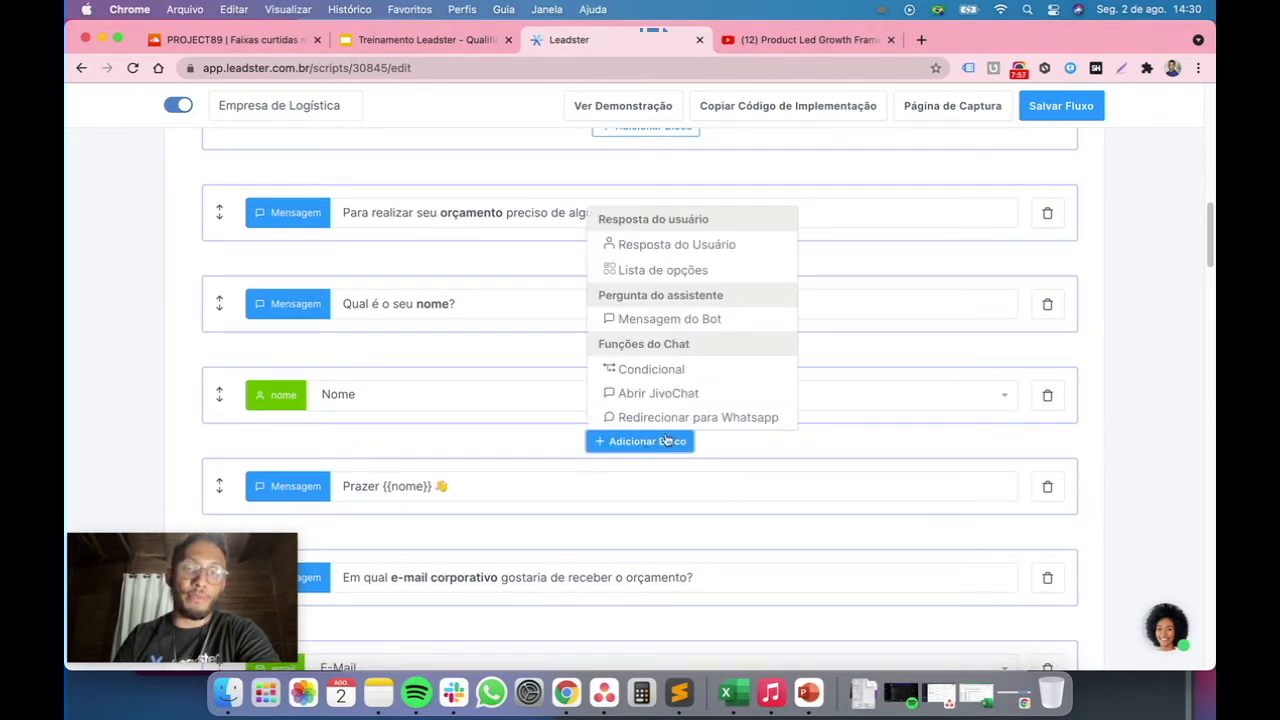
click(704, 319)
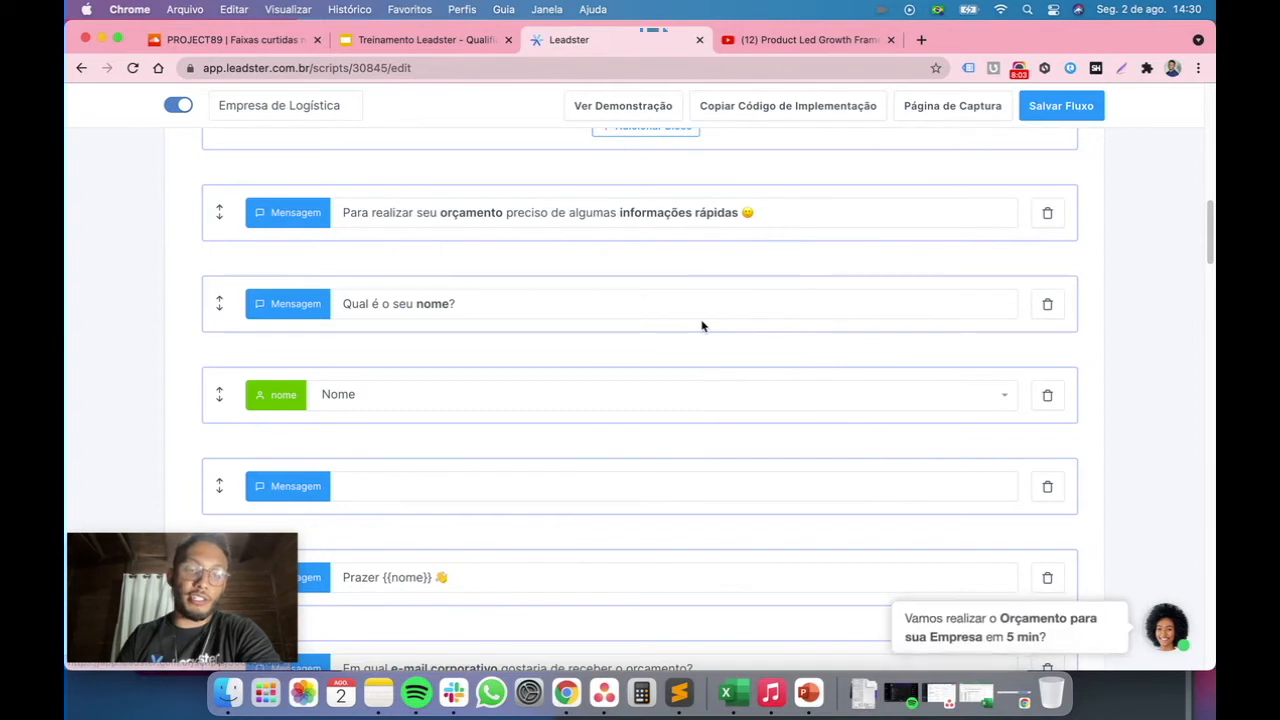
click(554, 484)
text(Q)
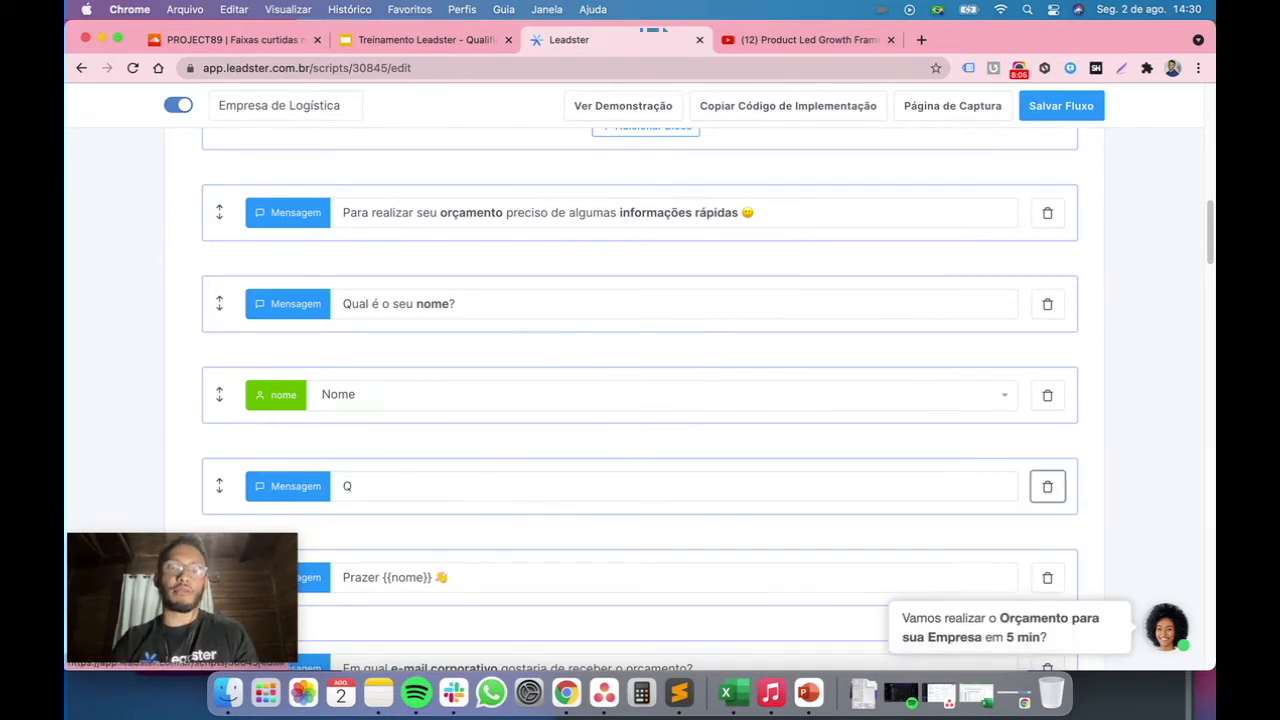
click(546, 487)
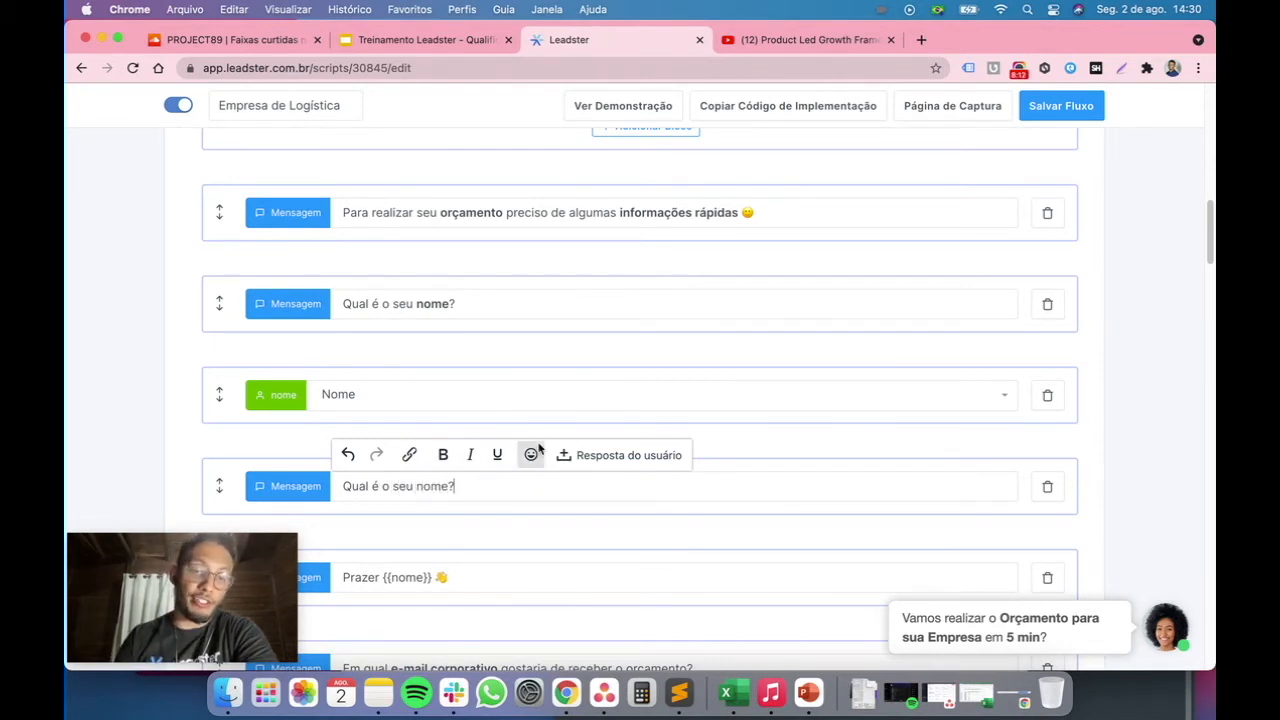
double_click(432, 486)
click(443, 455)
click(481, 491)
Add a user answer block below the new message and open its settings without changing them
scroll(486, 391, down, 1)
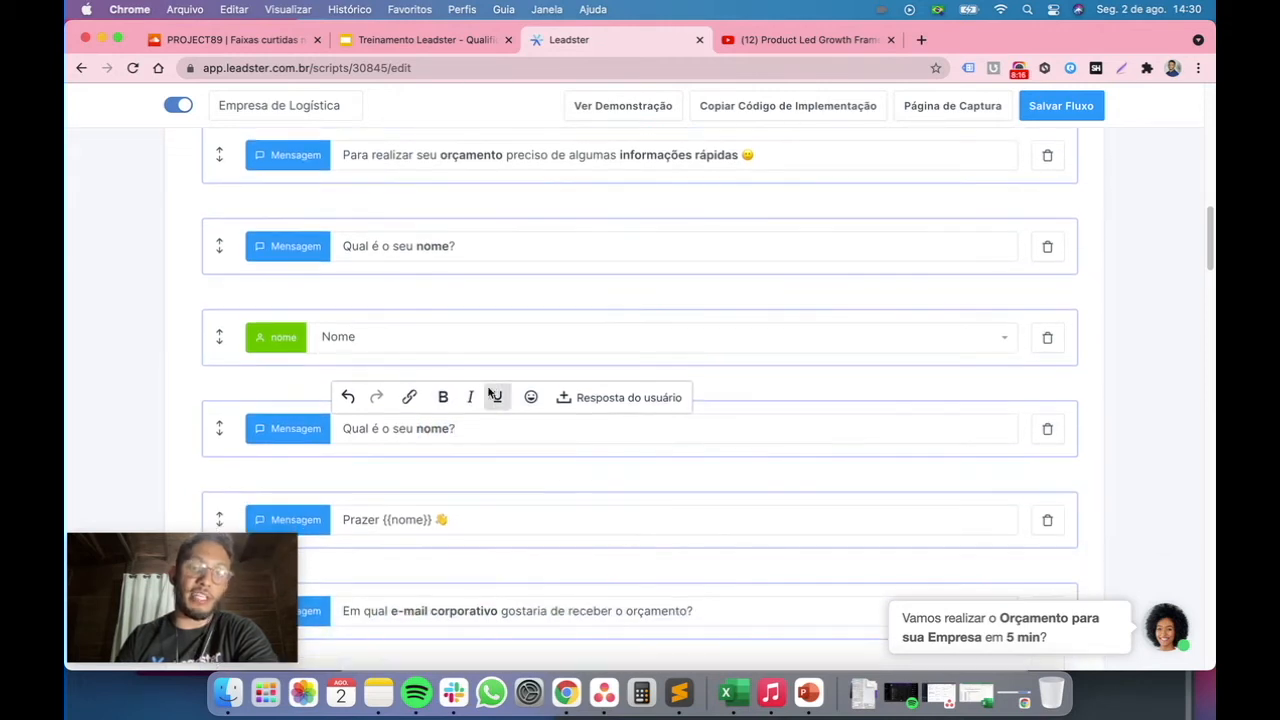
click(640, 475)
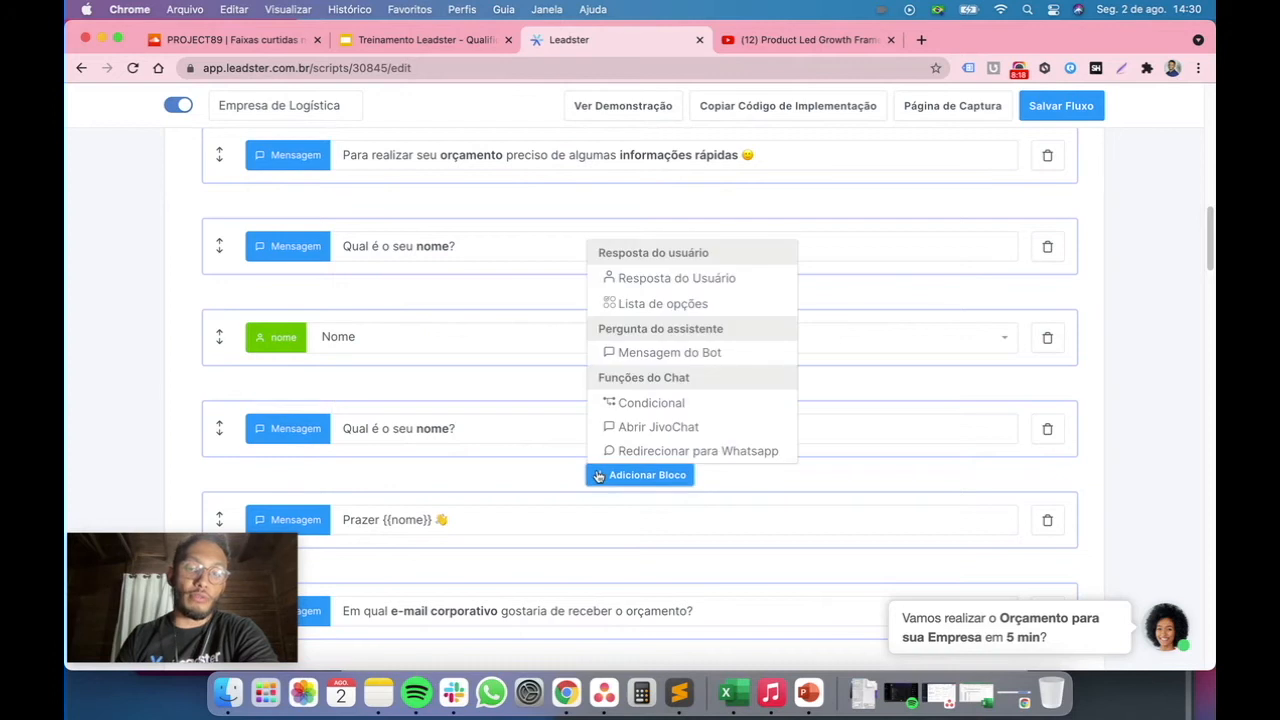
click(710, 280)
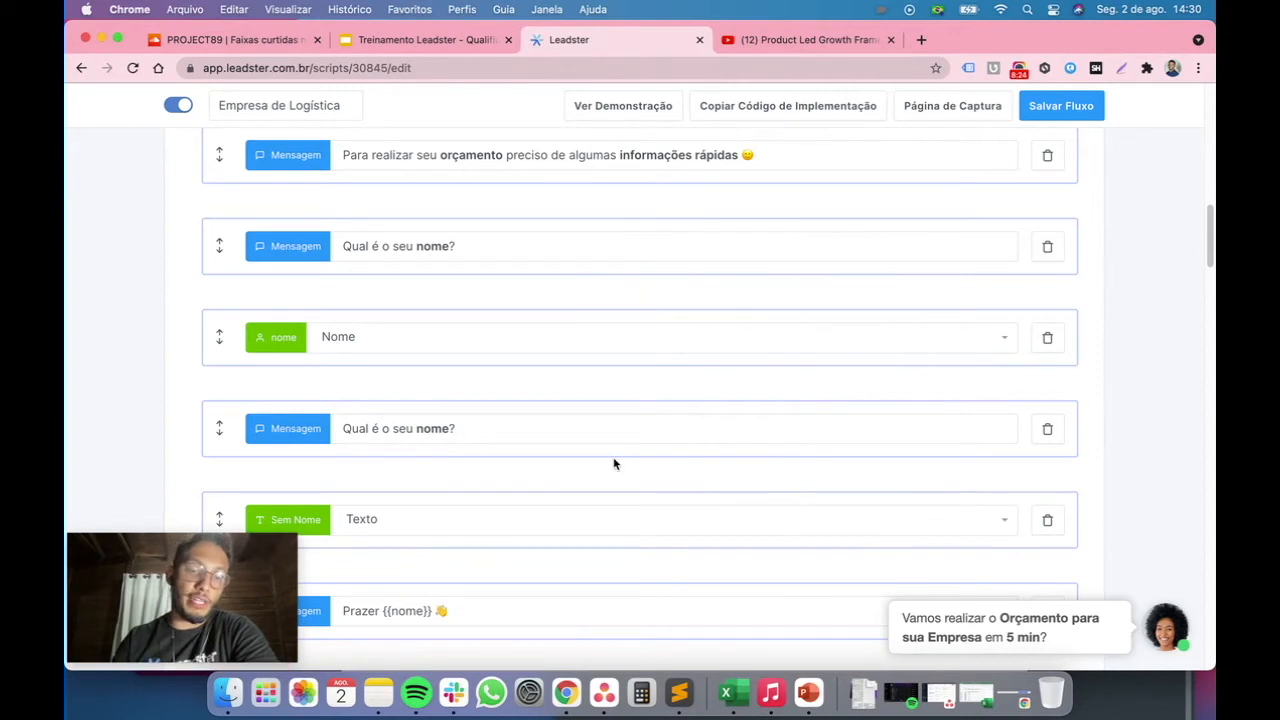
scroll(612, 463, down, 2)
click(300, 442)
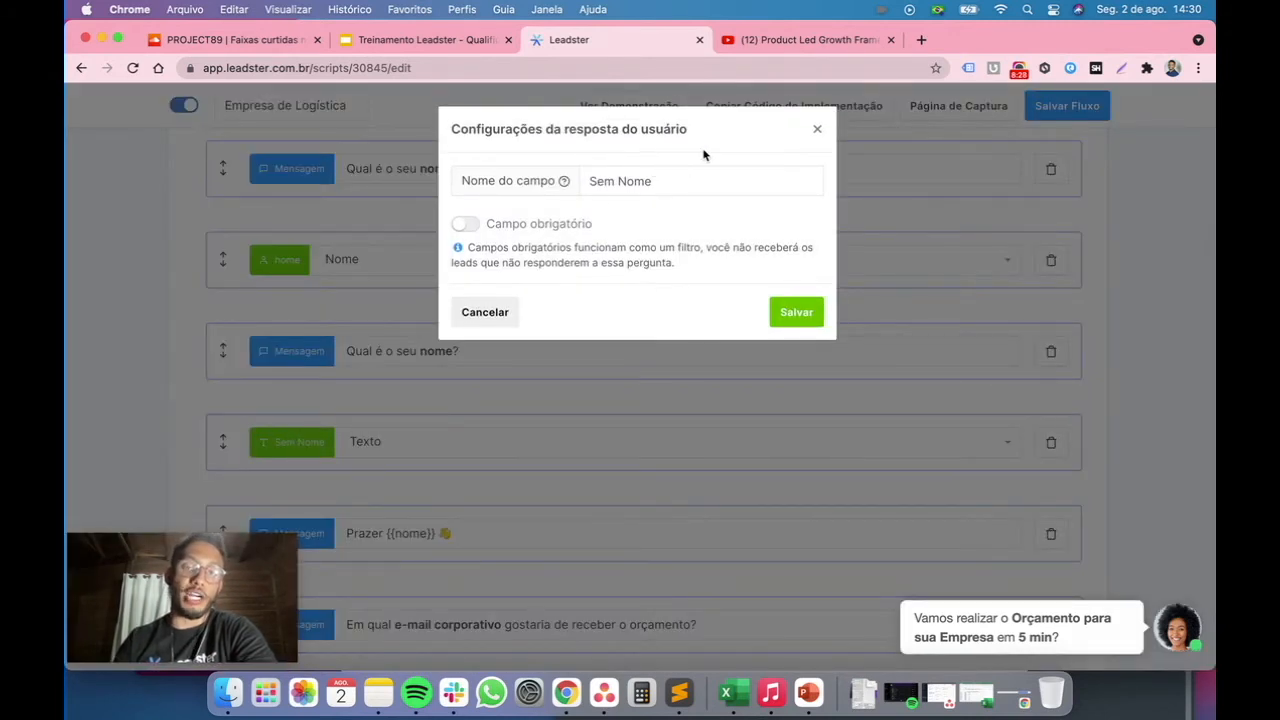
click(818, 129)
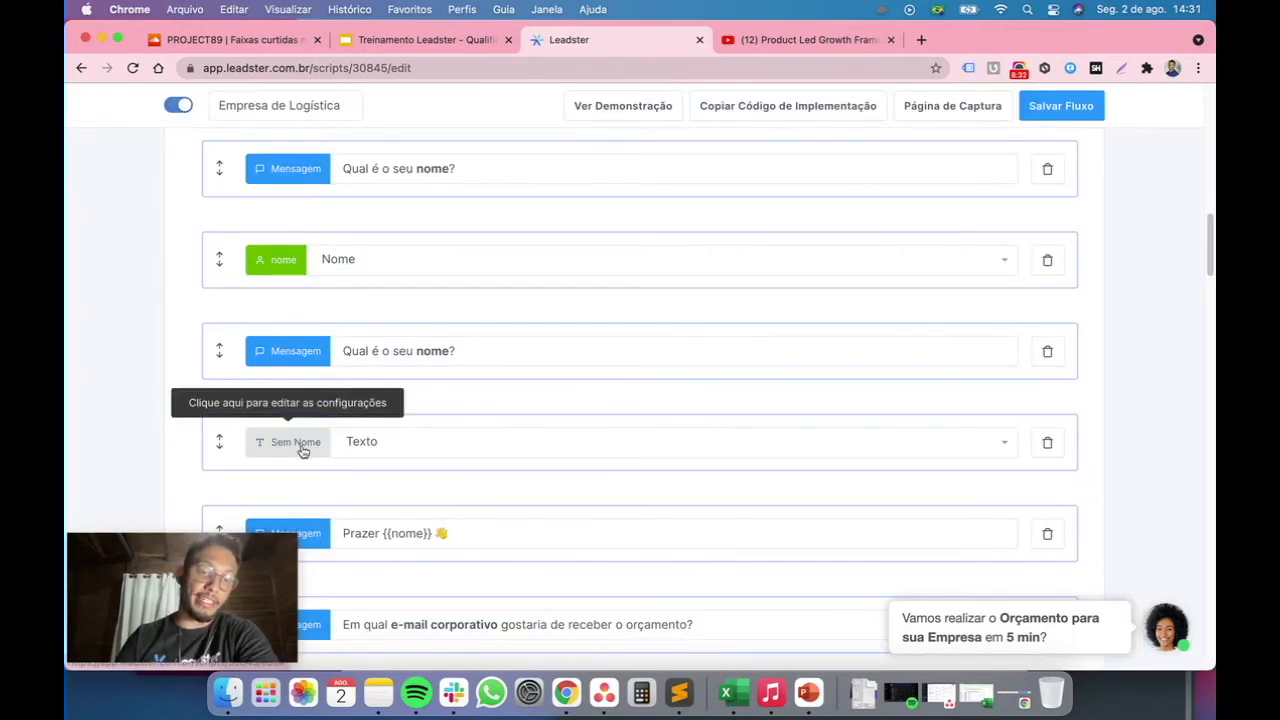
click(300, 442)
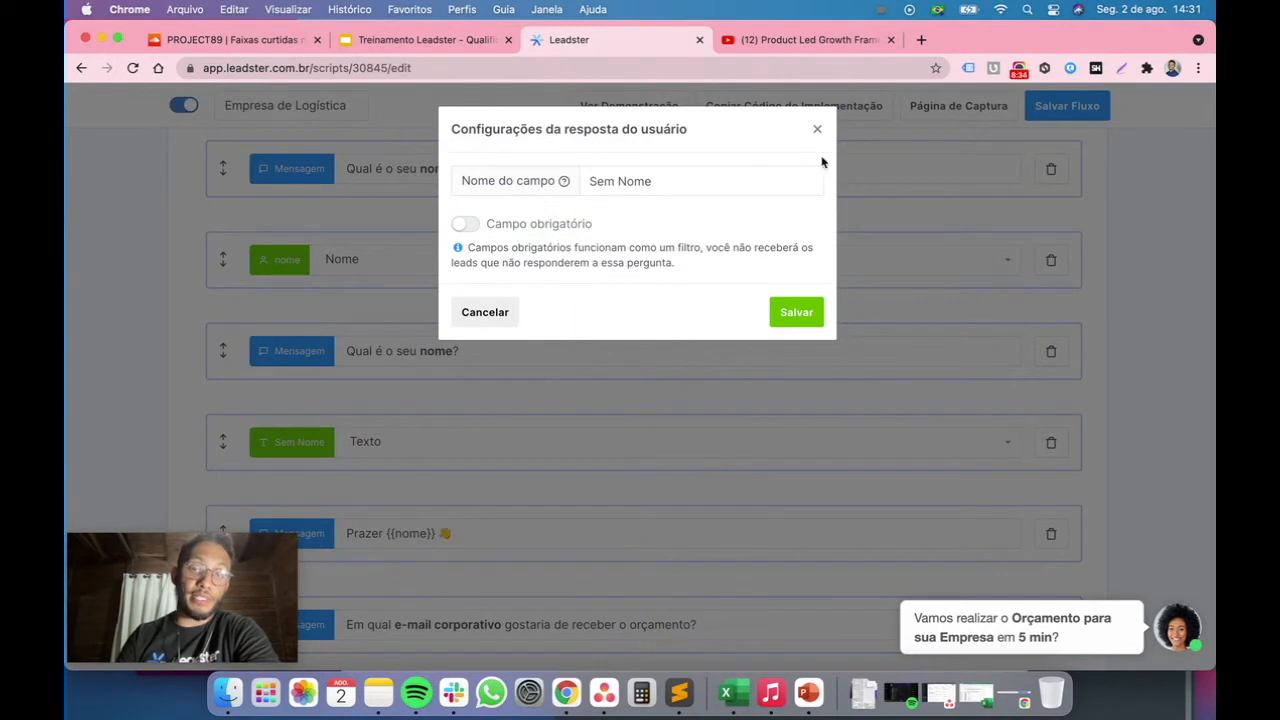
click(817, 129)
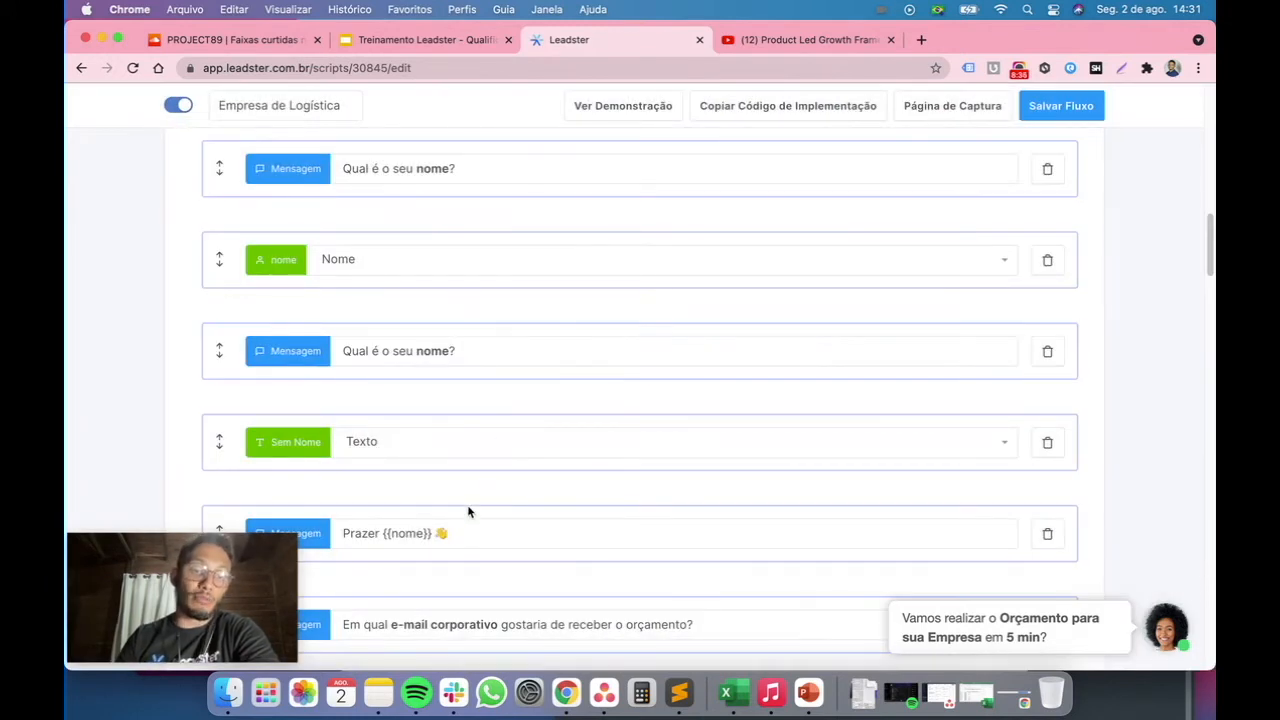
Rename the new answer field to Nome2 and save its settings
scroll(430, 543, down, 1)
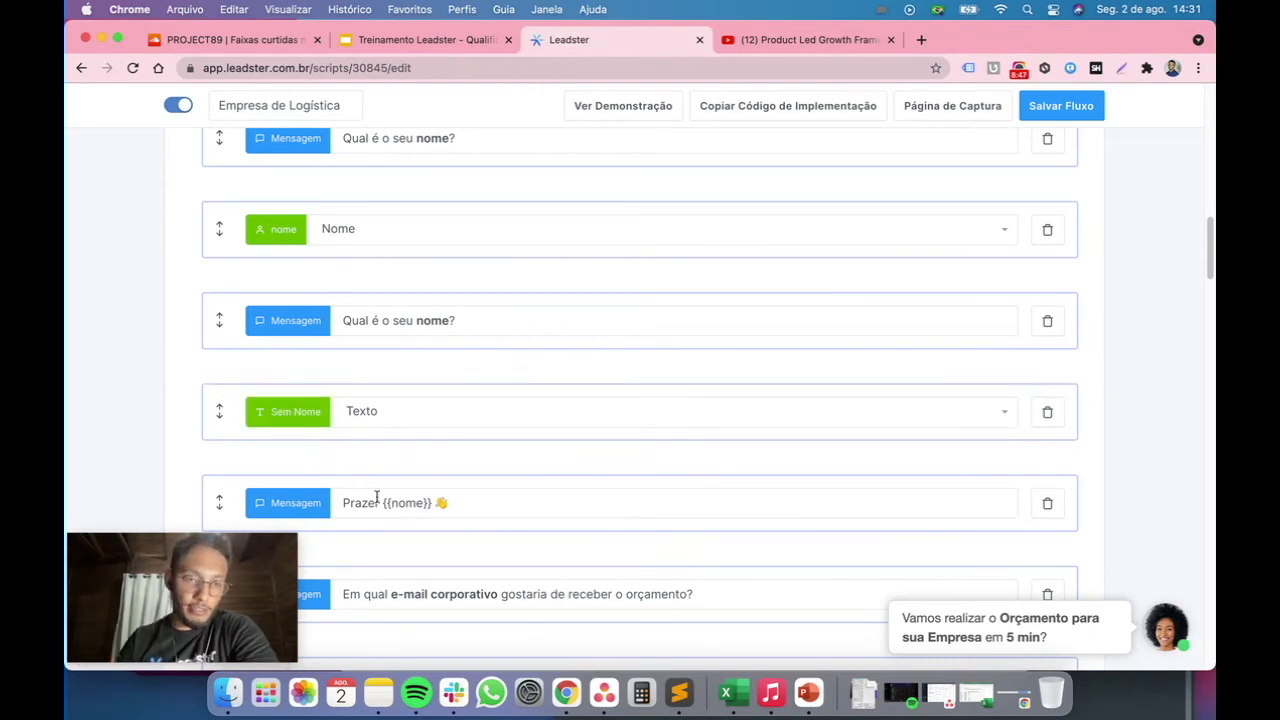
click(289, 418)
drag(618, 181, 565, 181)
mouse_move(565, 181)
key(BackSpace)
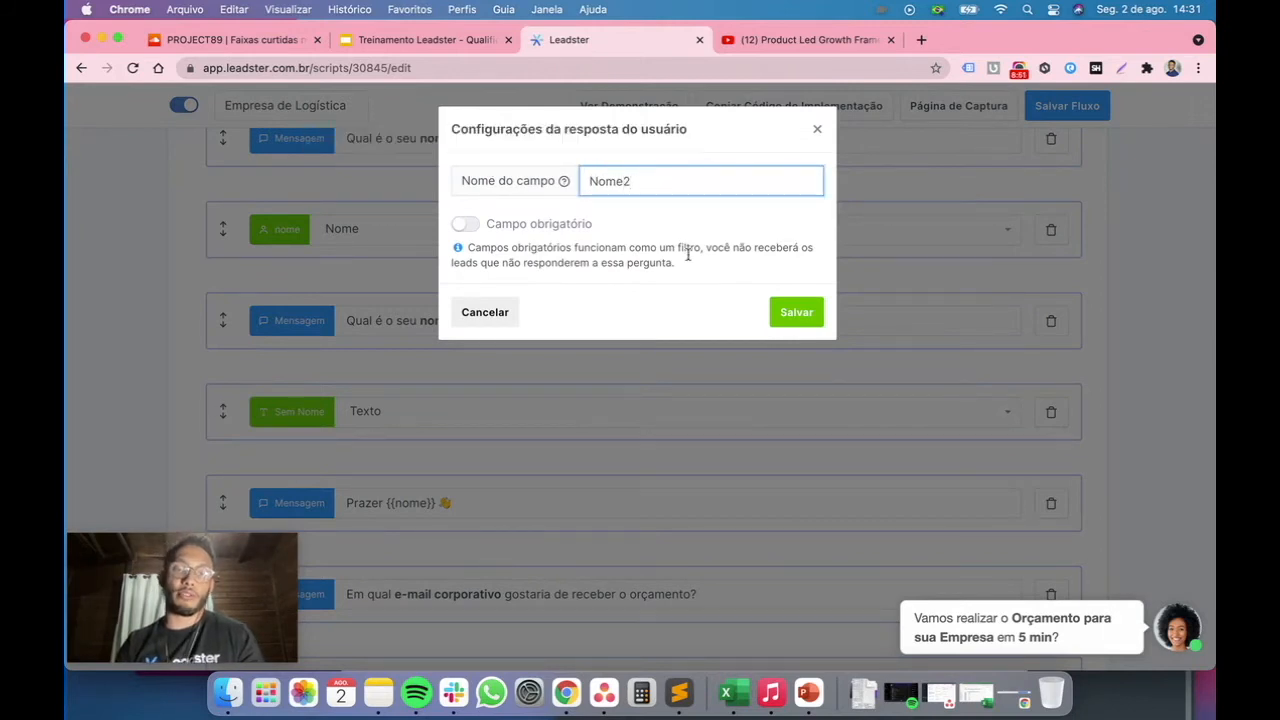
click(785, 312)
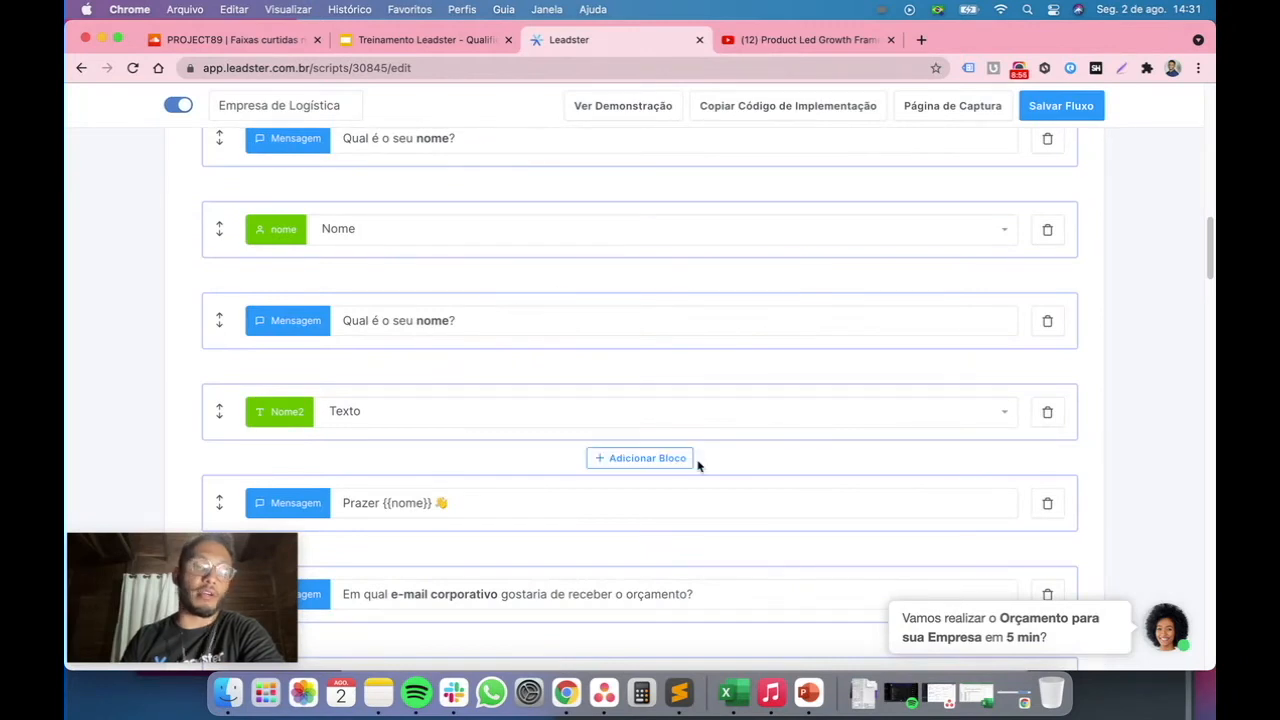
Delete the added message block and the Nome2 answer block, then select the Prazer {{nome}} message
click(1055, 328)
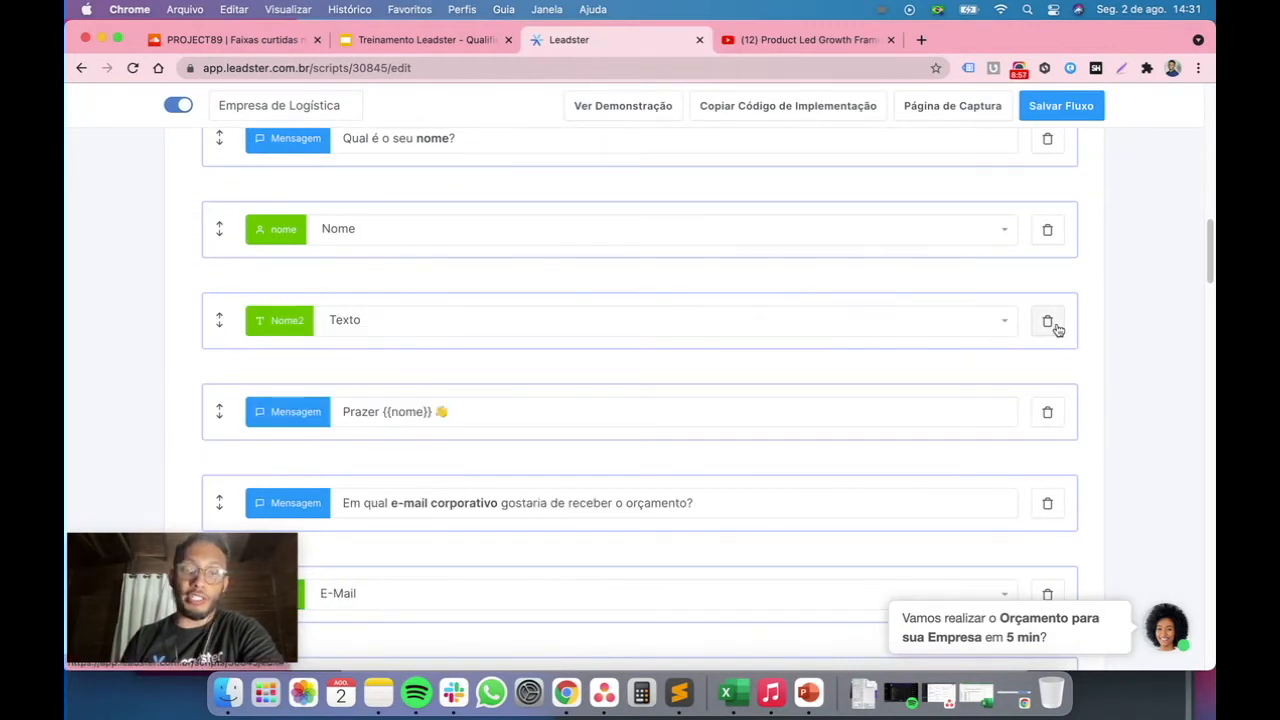
click(1055, 328)
click(668, 411)
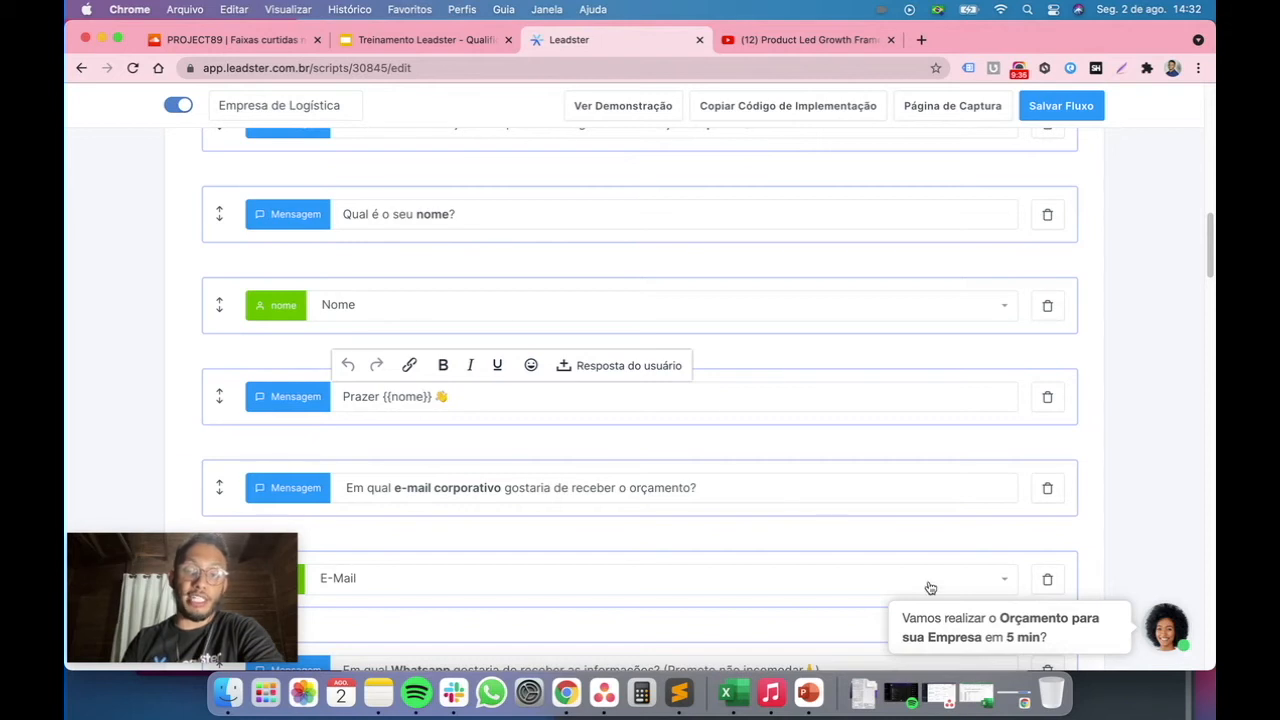
Open the chatbot preview and start the conversation by accepting the quote offer
click(946, 631)
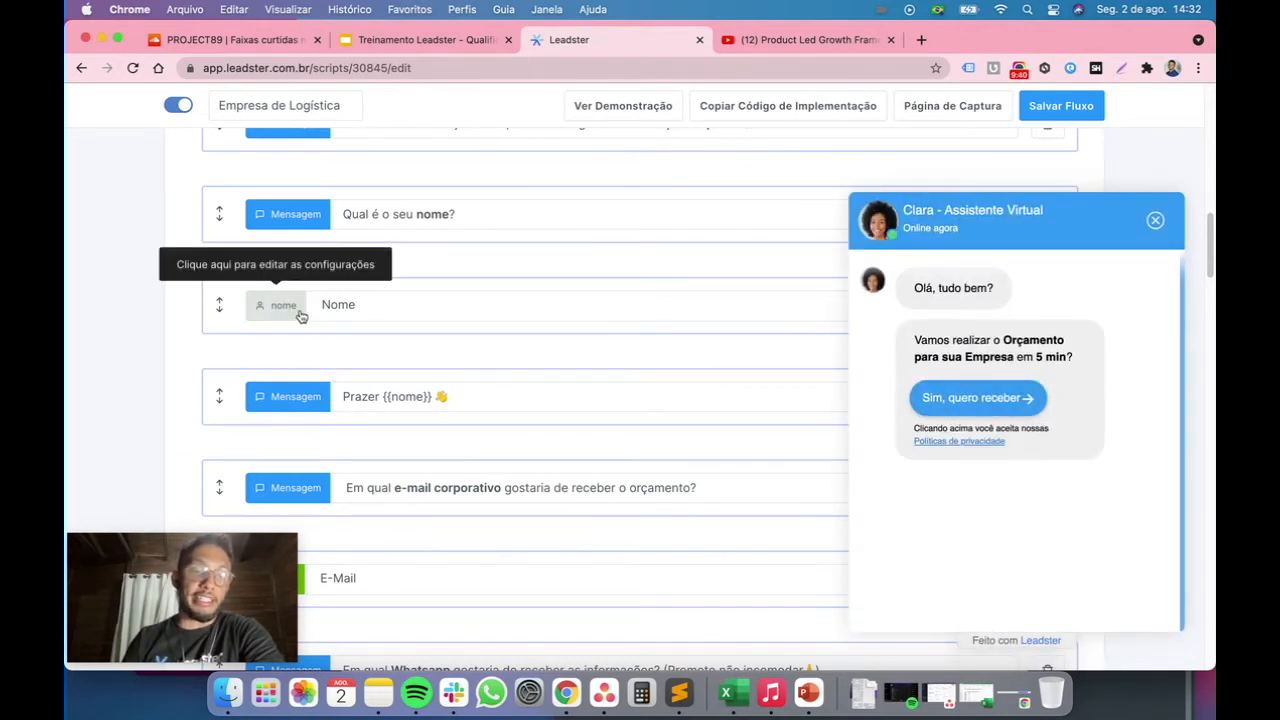
click(386, 396)
double_click(401, 396)
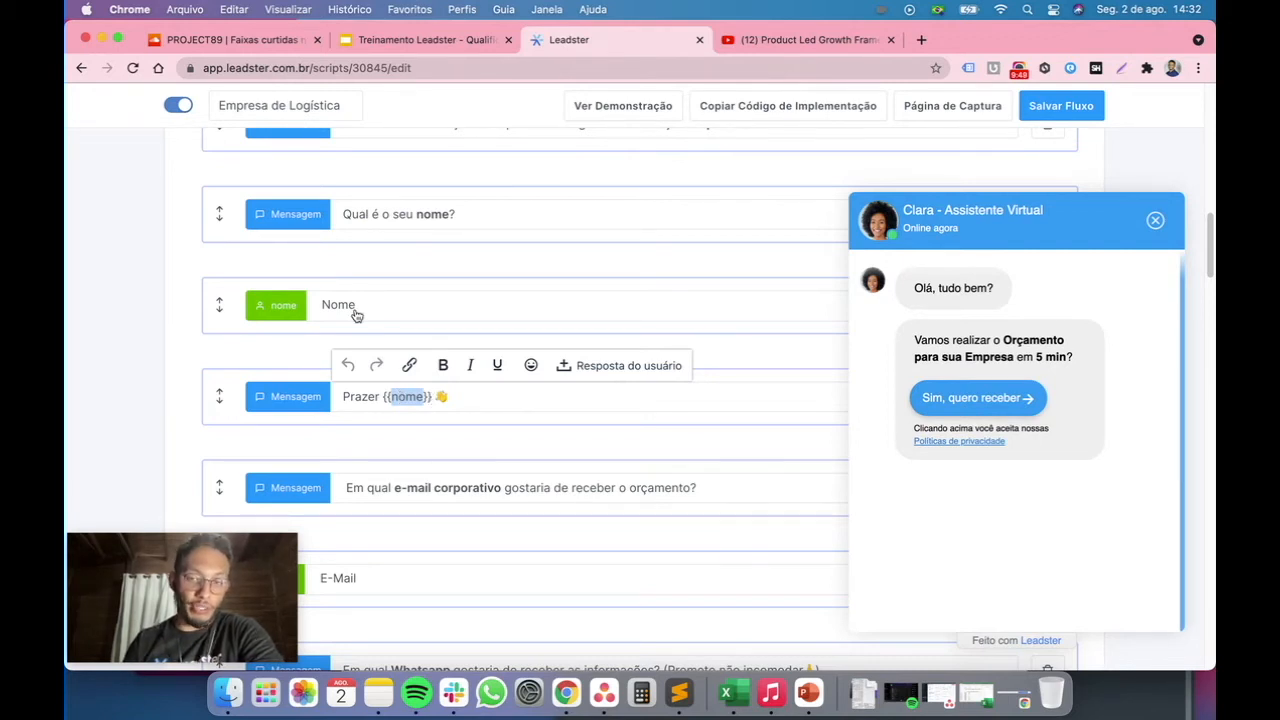
click(1008, 398)
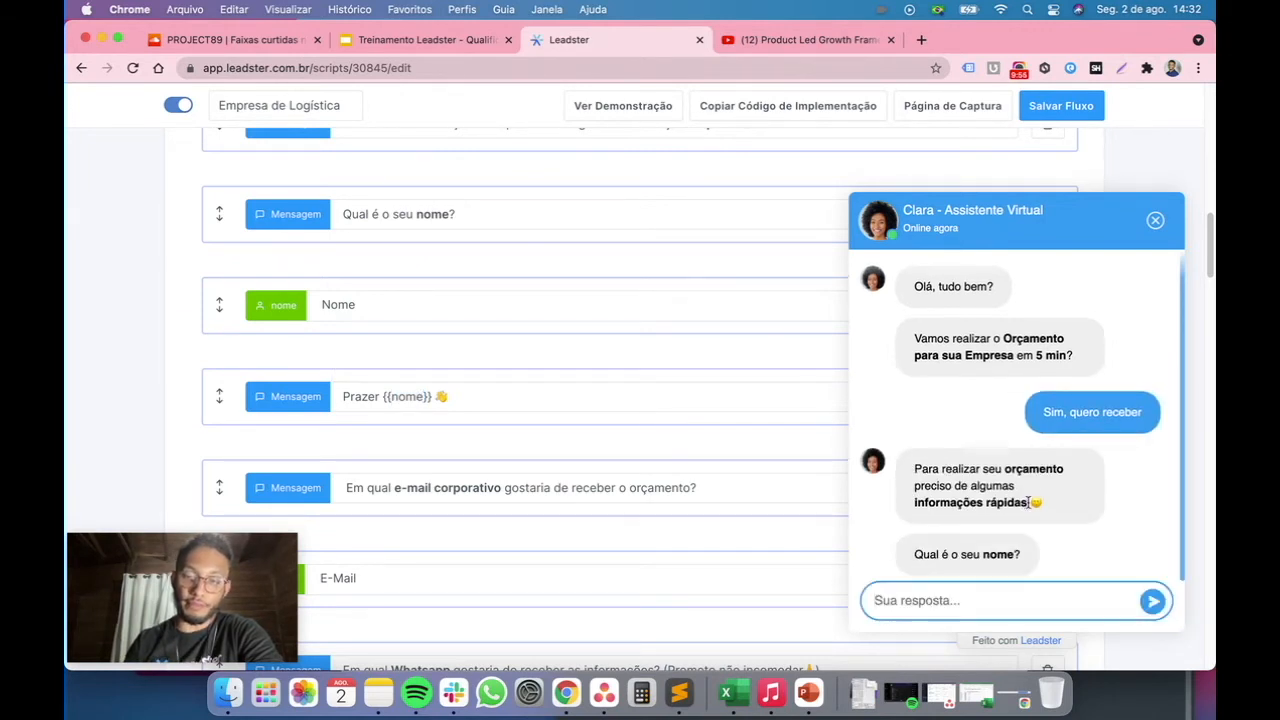
Answer the preview's name question with a first name and send it
text(Fabrici)
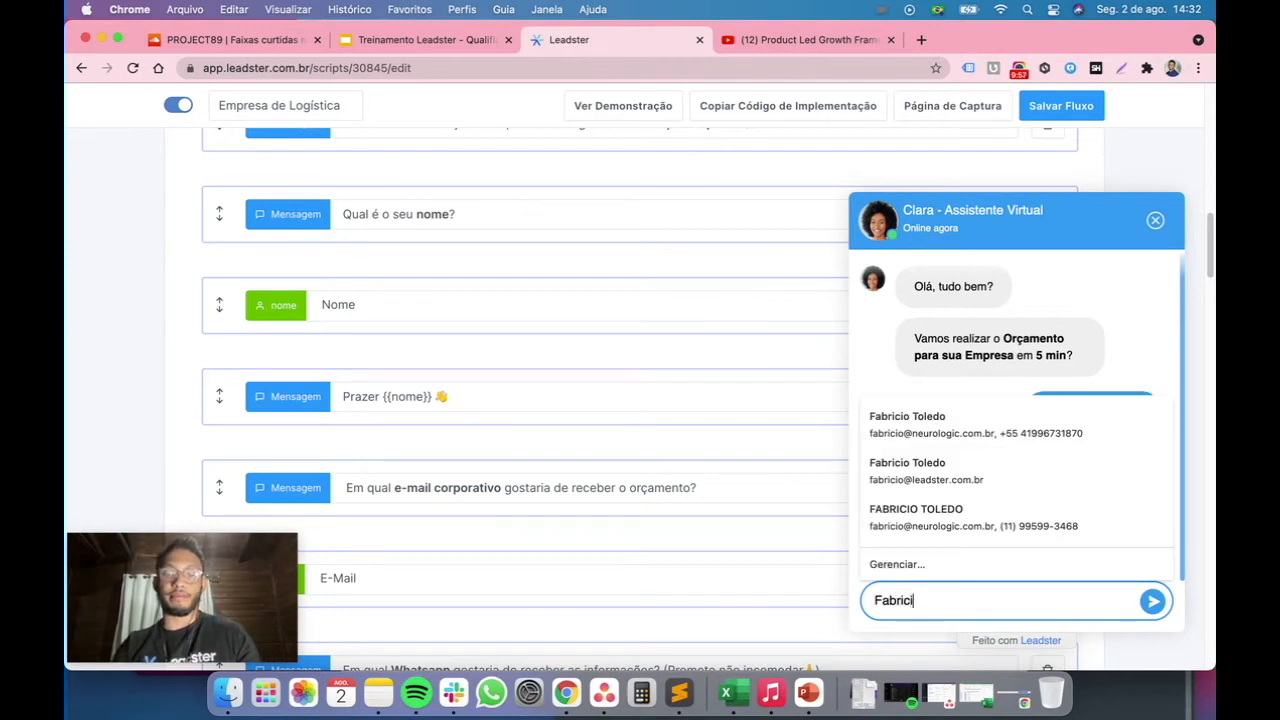
text(o)
key(Return)
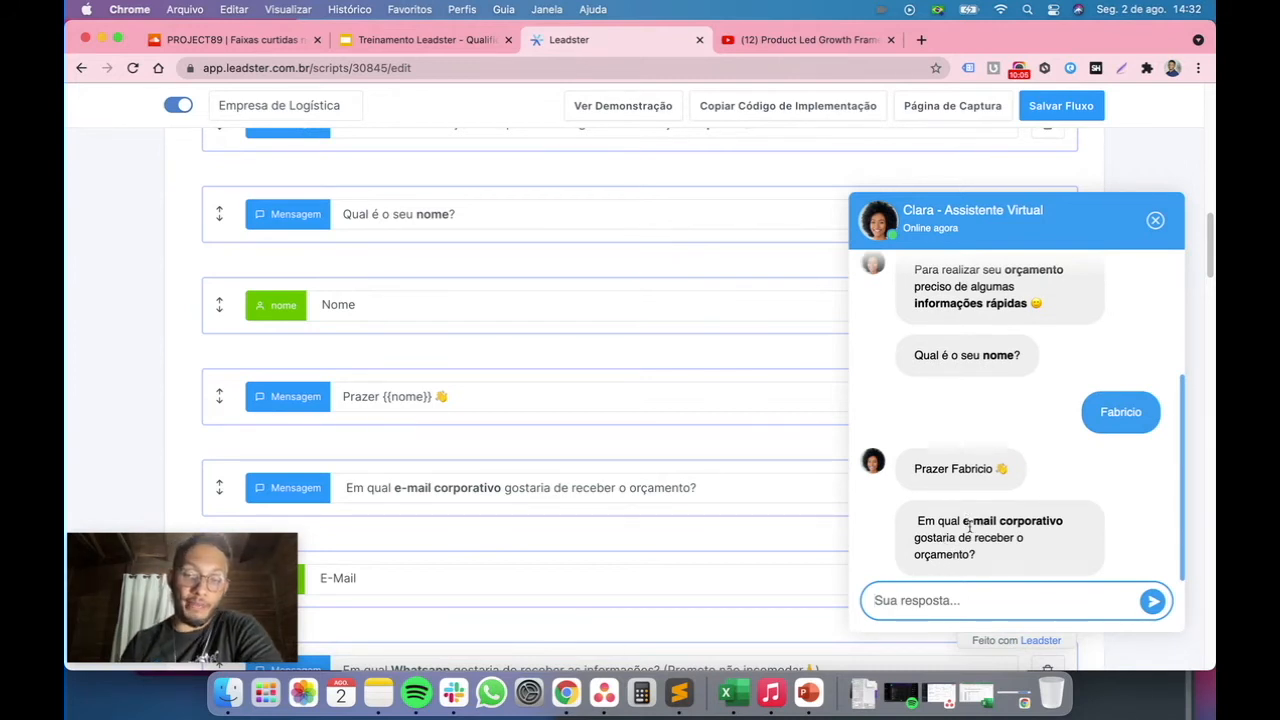
Answer the corporate e-mail question in the preview with an e-mail address and send it
drag(963, 521, 1080, 521)
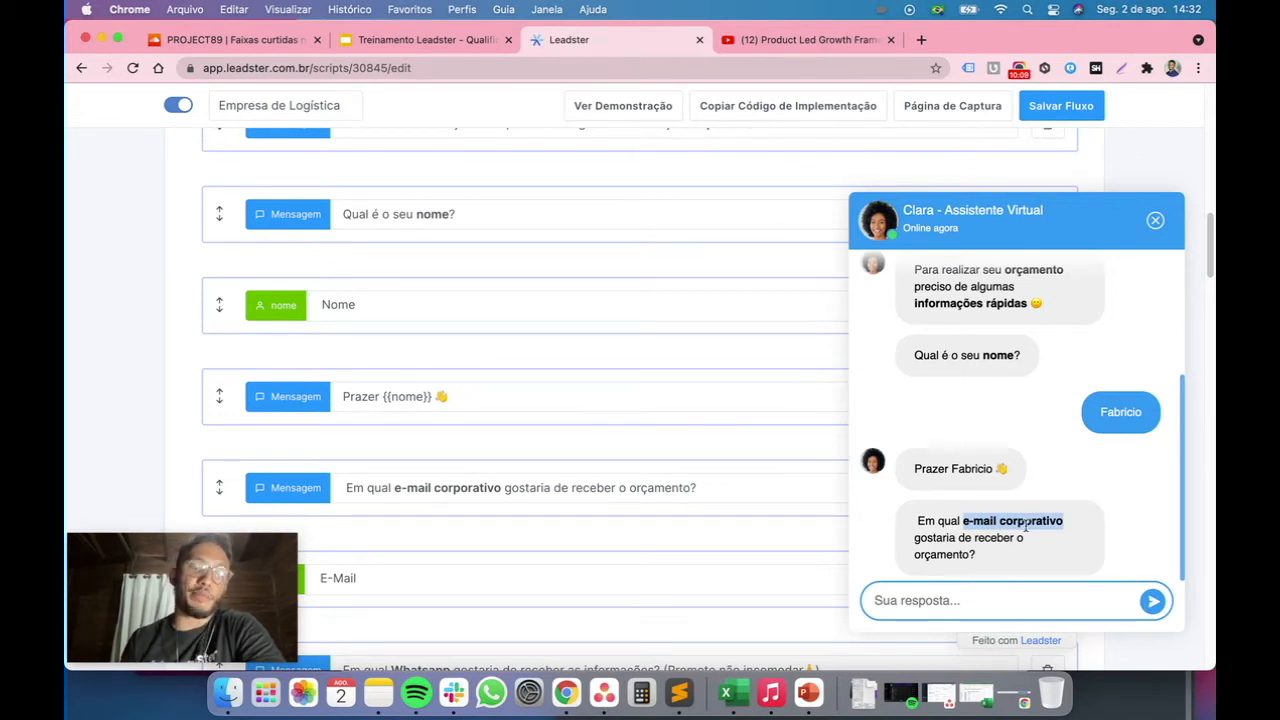
click(919, 543)
drag(969, 549, 911, 542)
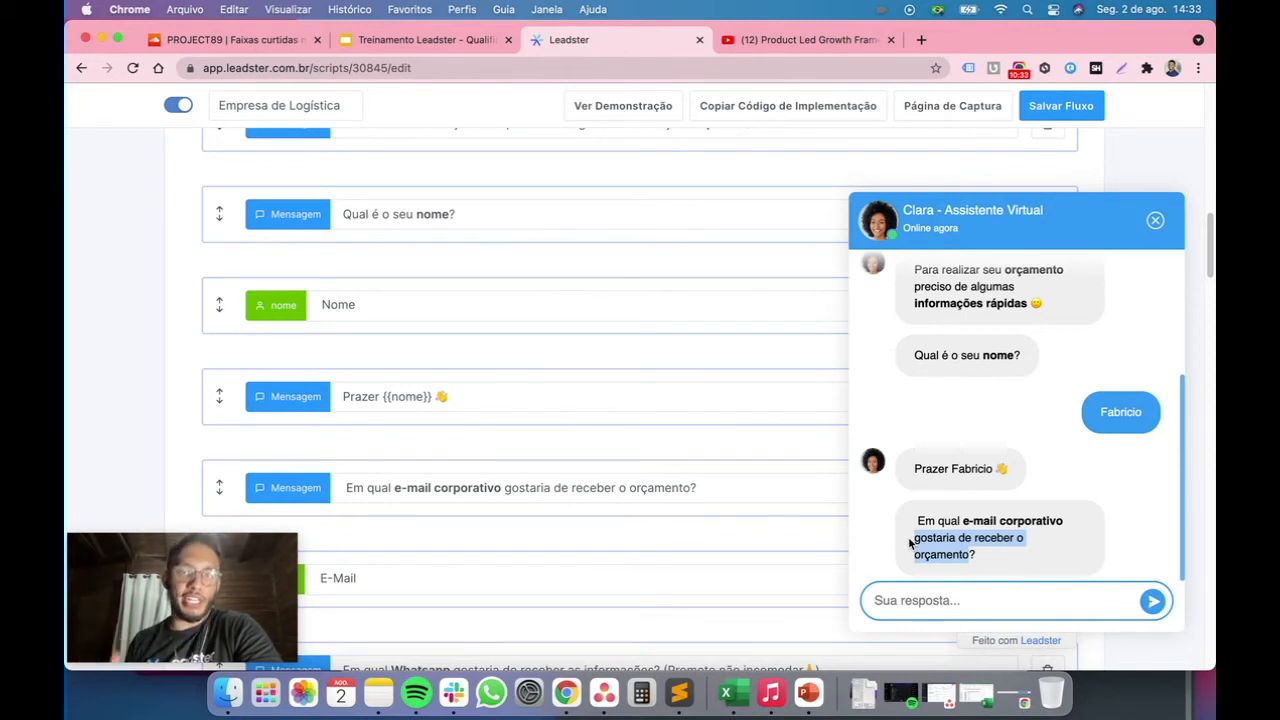
click(915, 592)
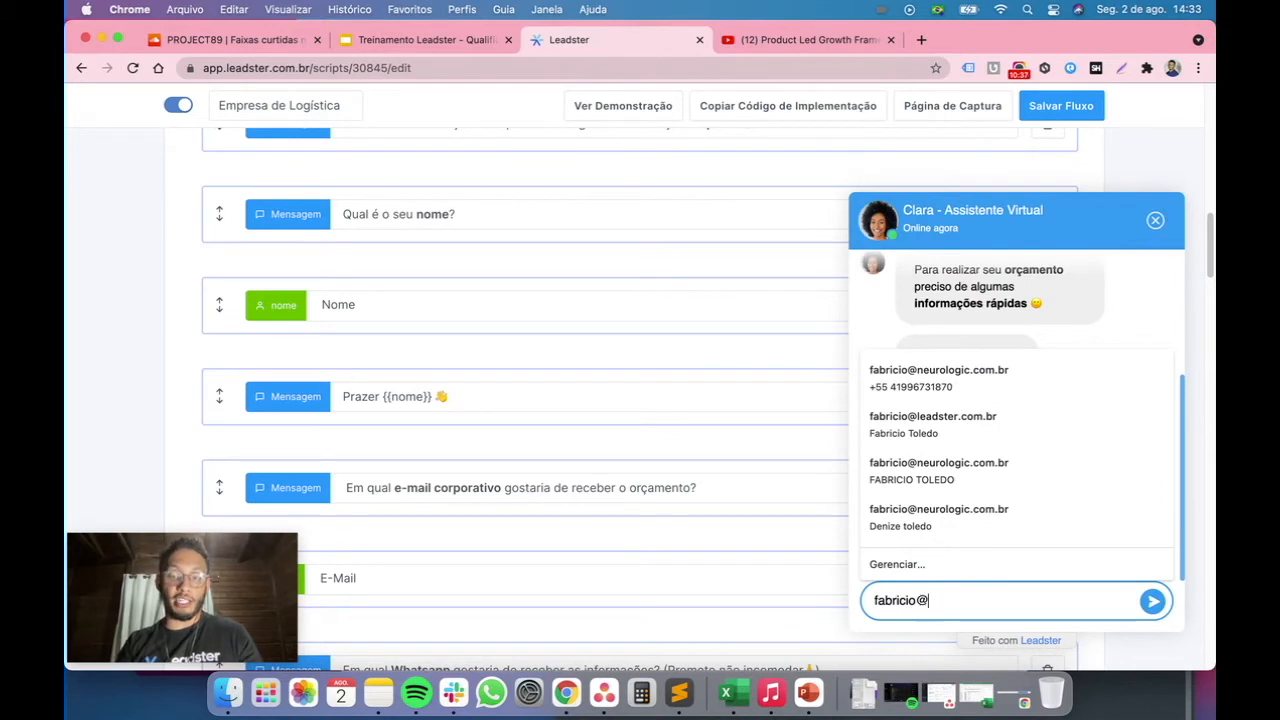
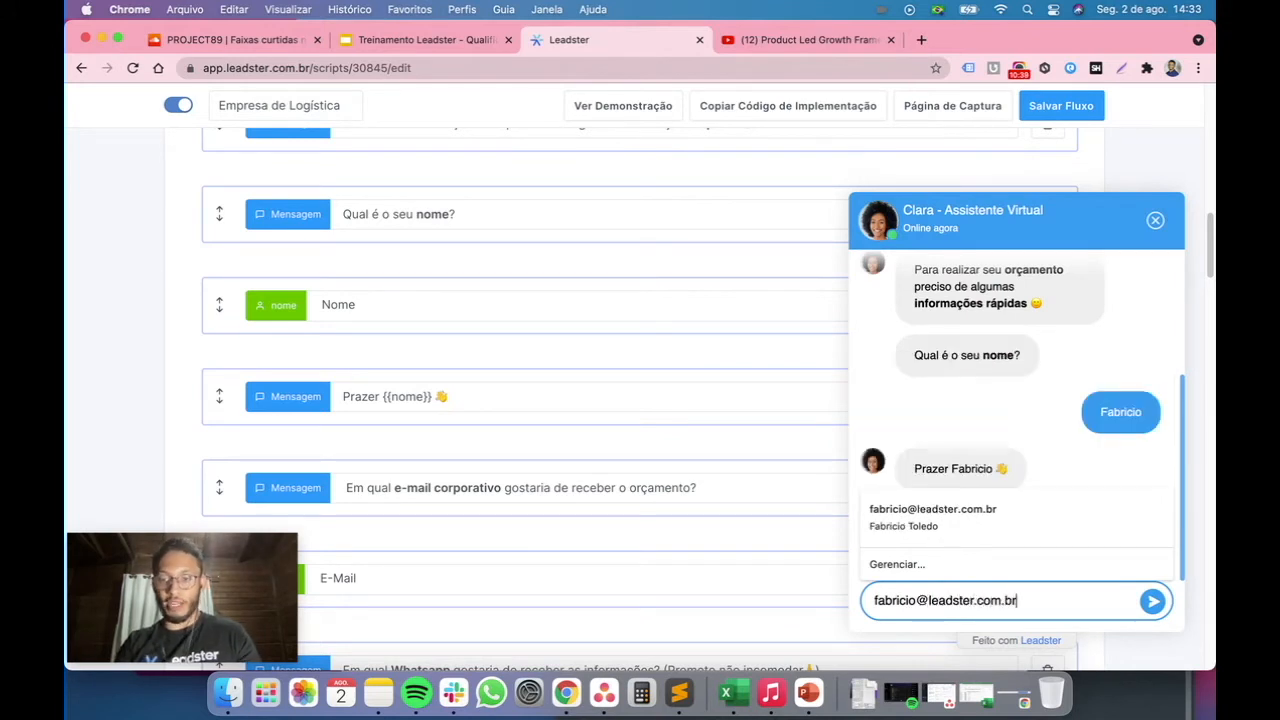
key(Return)
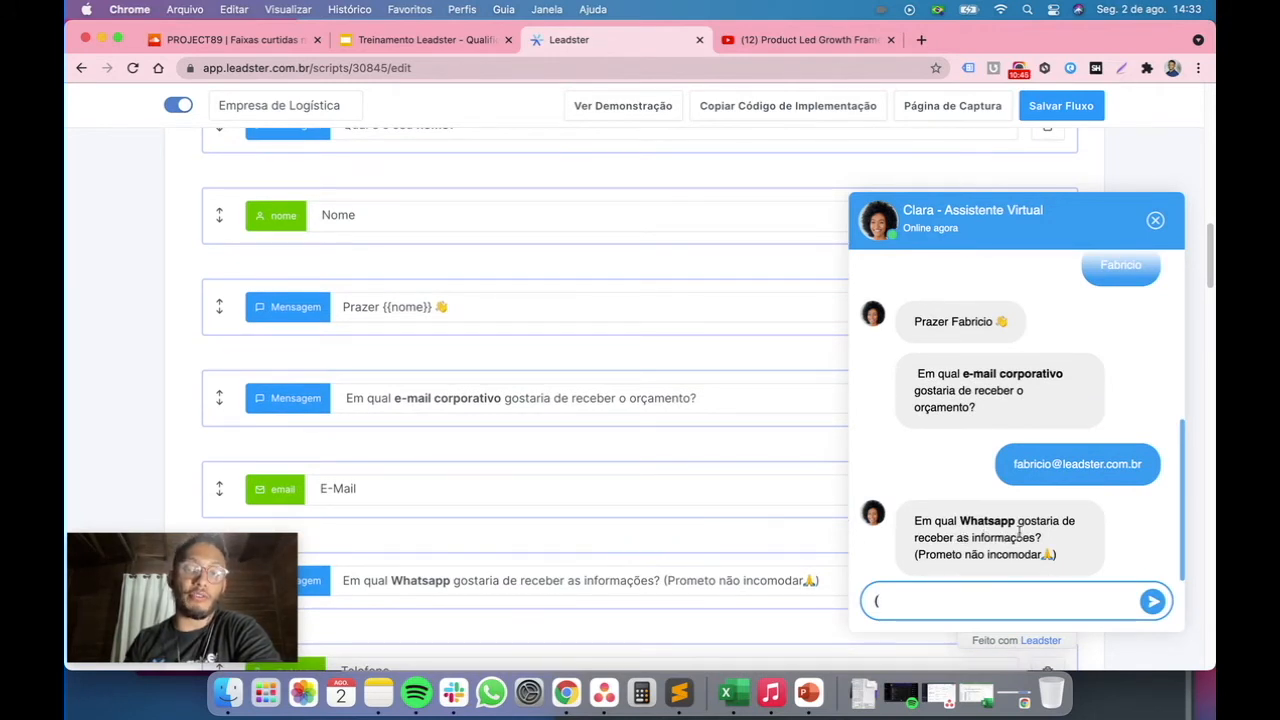
Answer the Whatsapp question in the preview with a phone number and send it
double_click(983, 520)
click(1010, 528)
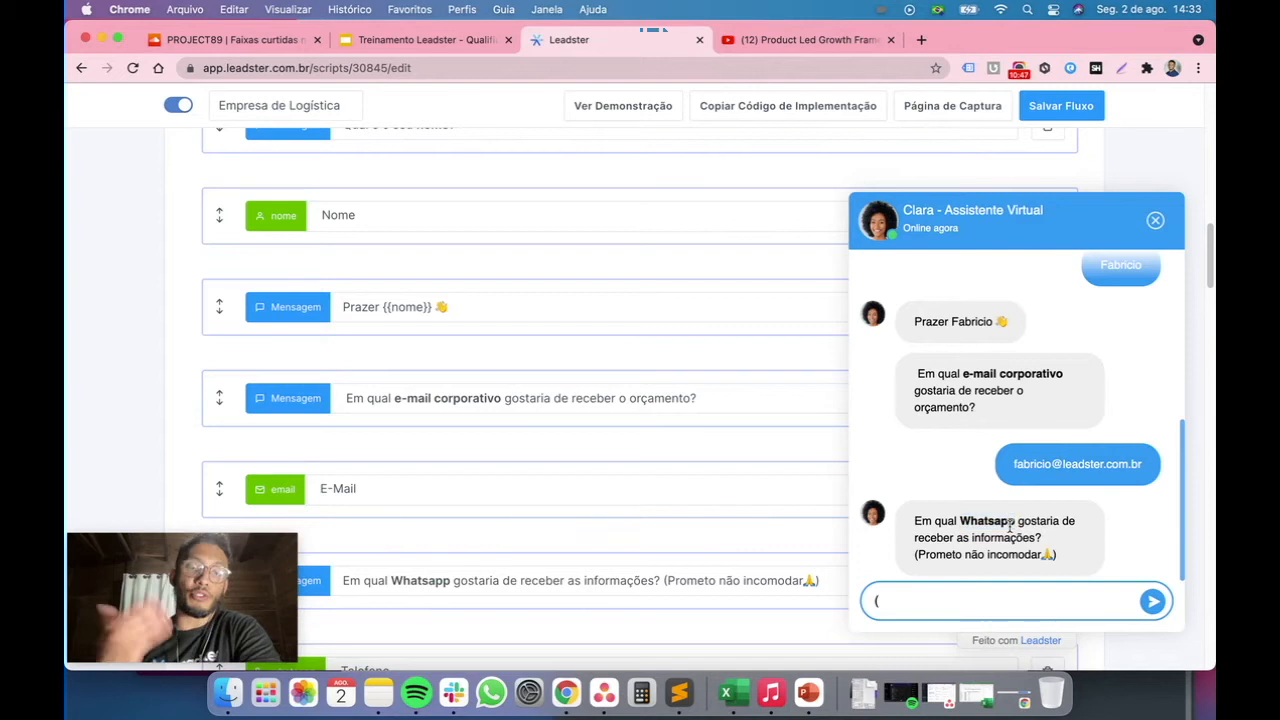
click(953, 603)
text(41) 9967)
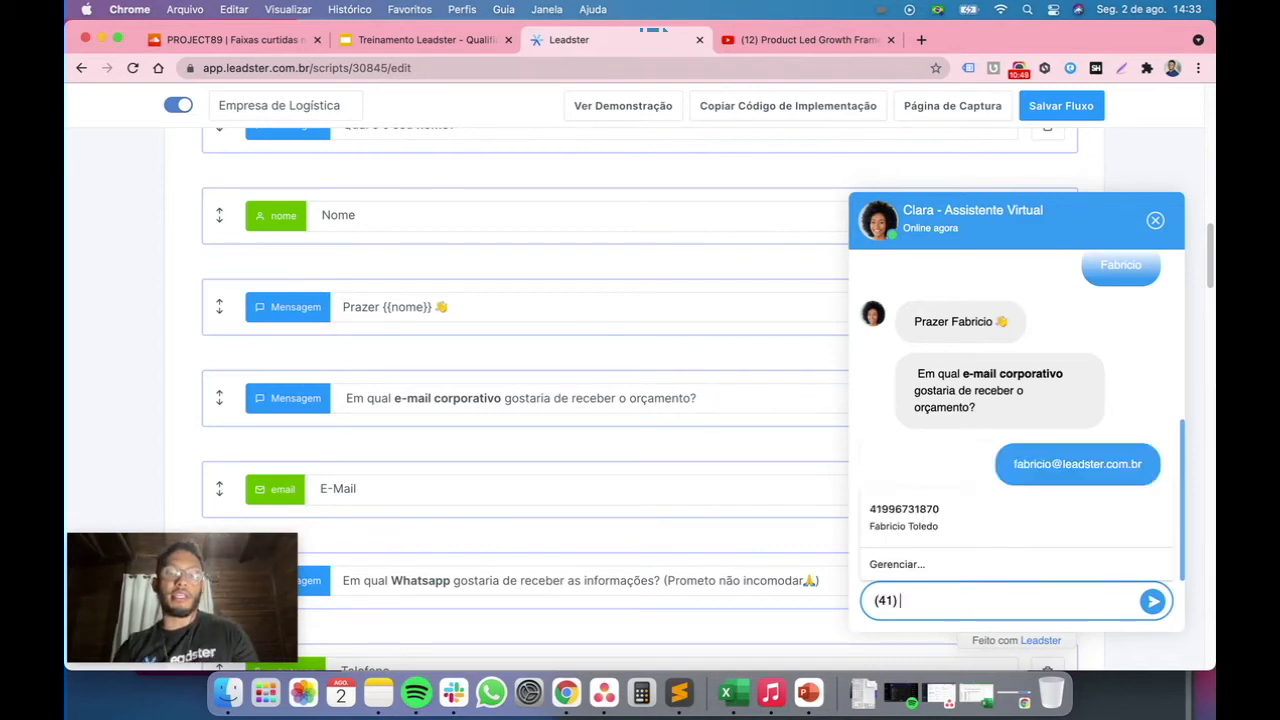
key(Down)
key(Return)
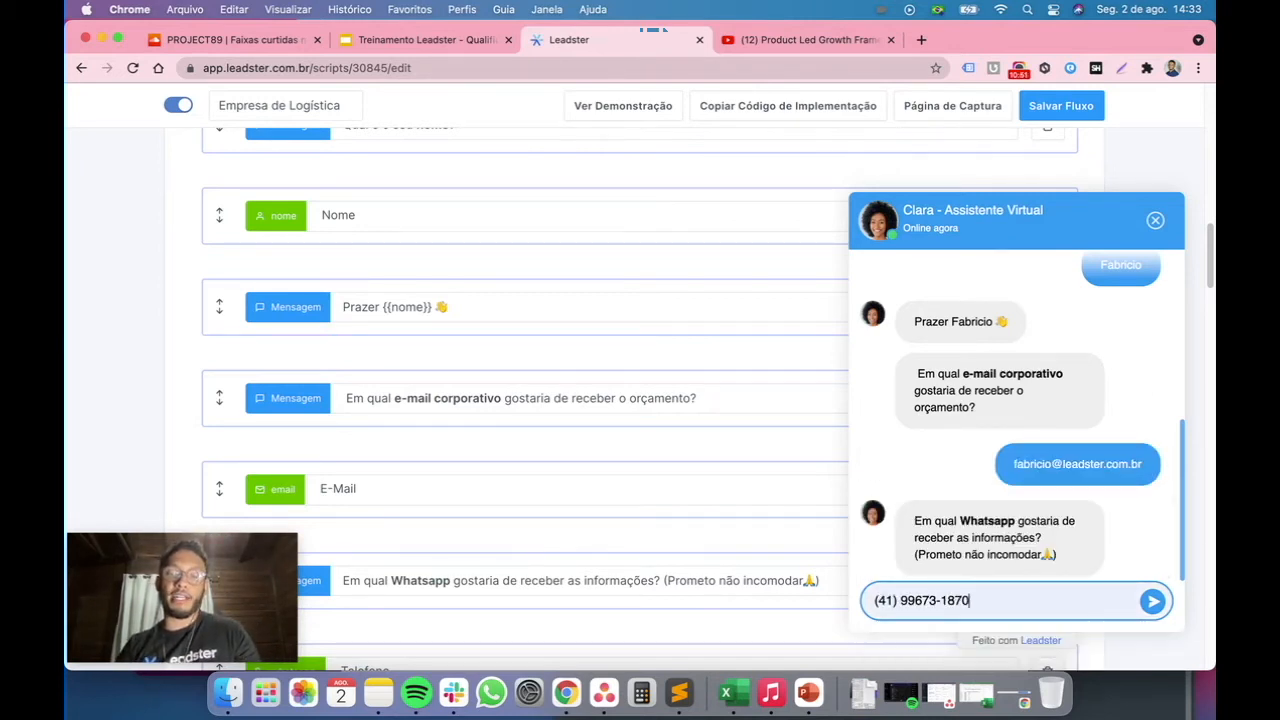
click(1151, 601)
Answer the company question in the preview with Leadster and send it
scroll(740, 533, down, 3)
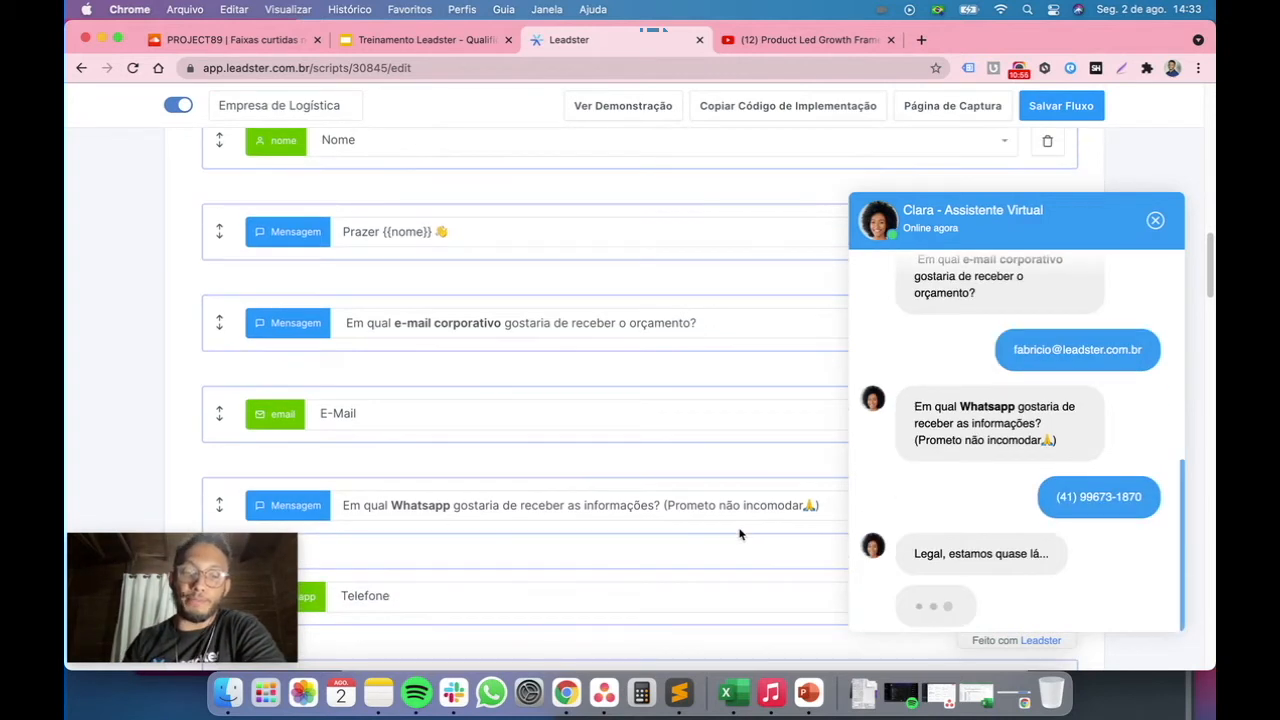
scroll(740, 533, down, 2)
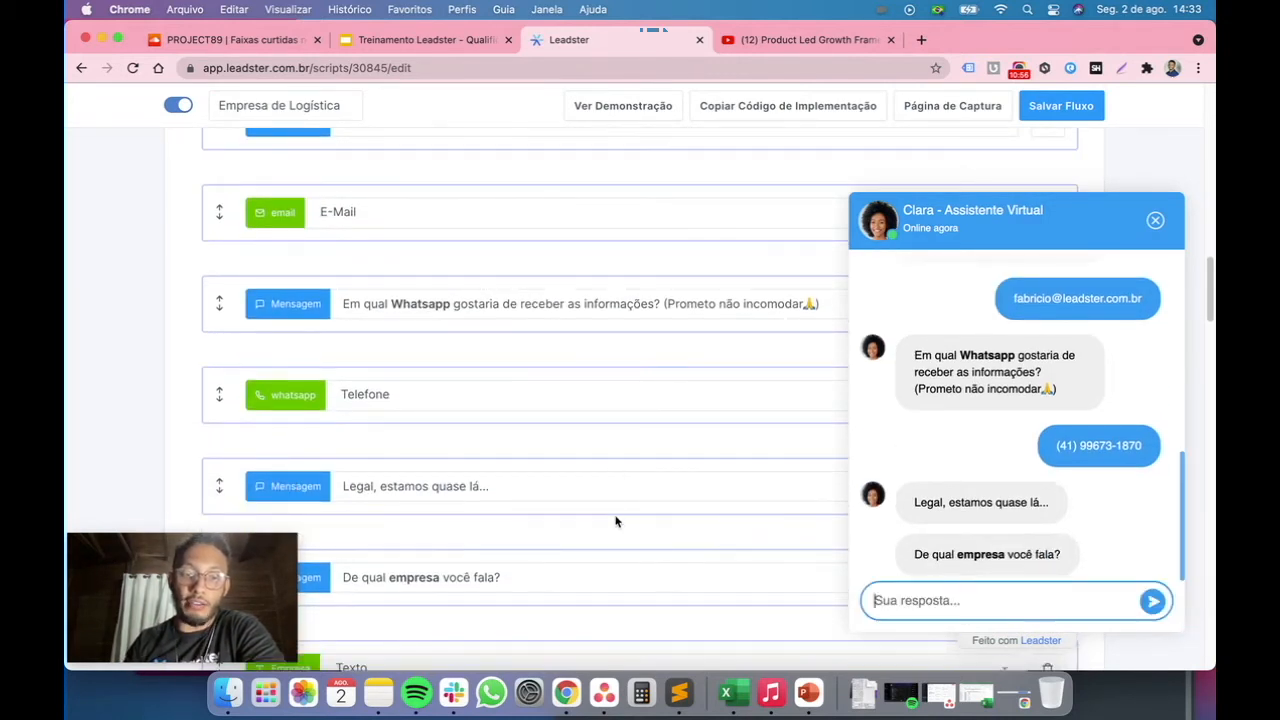
scroll(503, 483, down, 2)
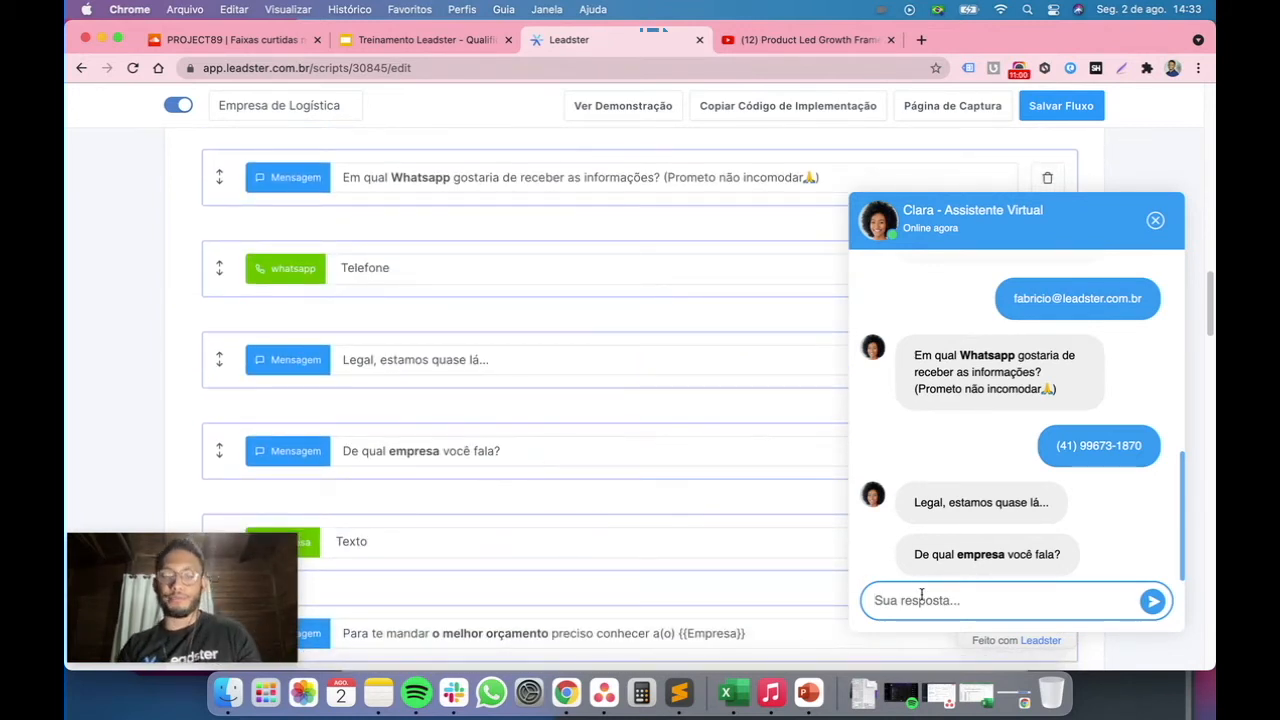
text(Leadsetr)
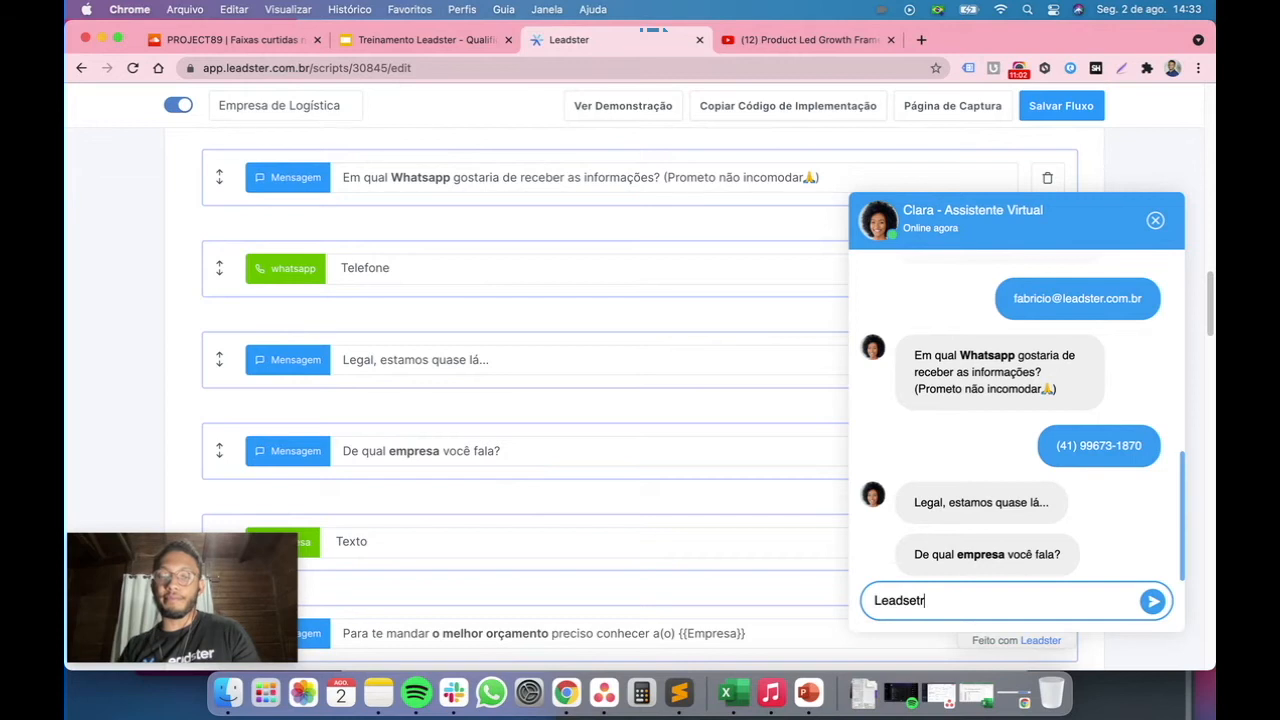
key(BackSpace)
key(BackSpace)
key(BackSpace)
text(ter)
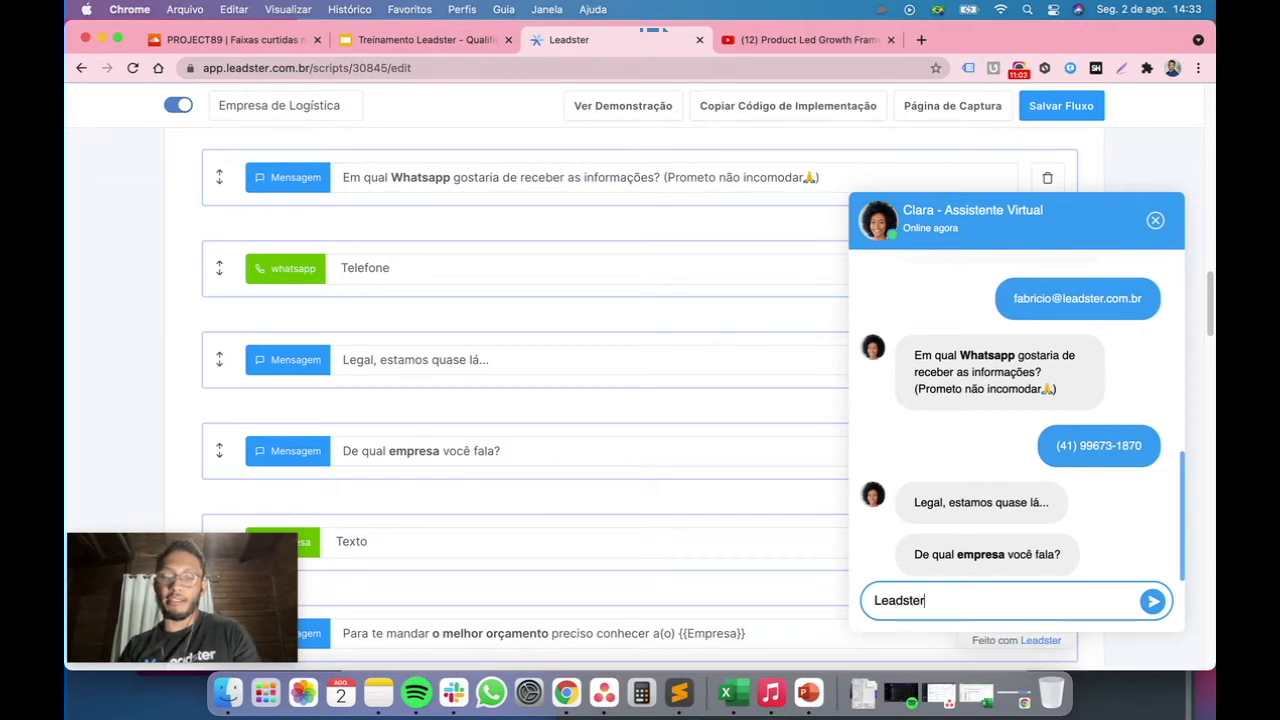
click(1153, 601)
Scroll through the flow blocks and the preview conversation to compare questions with their answers
scroll(694, 563, down, 3)
scroll(695, 561, down, 1)
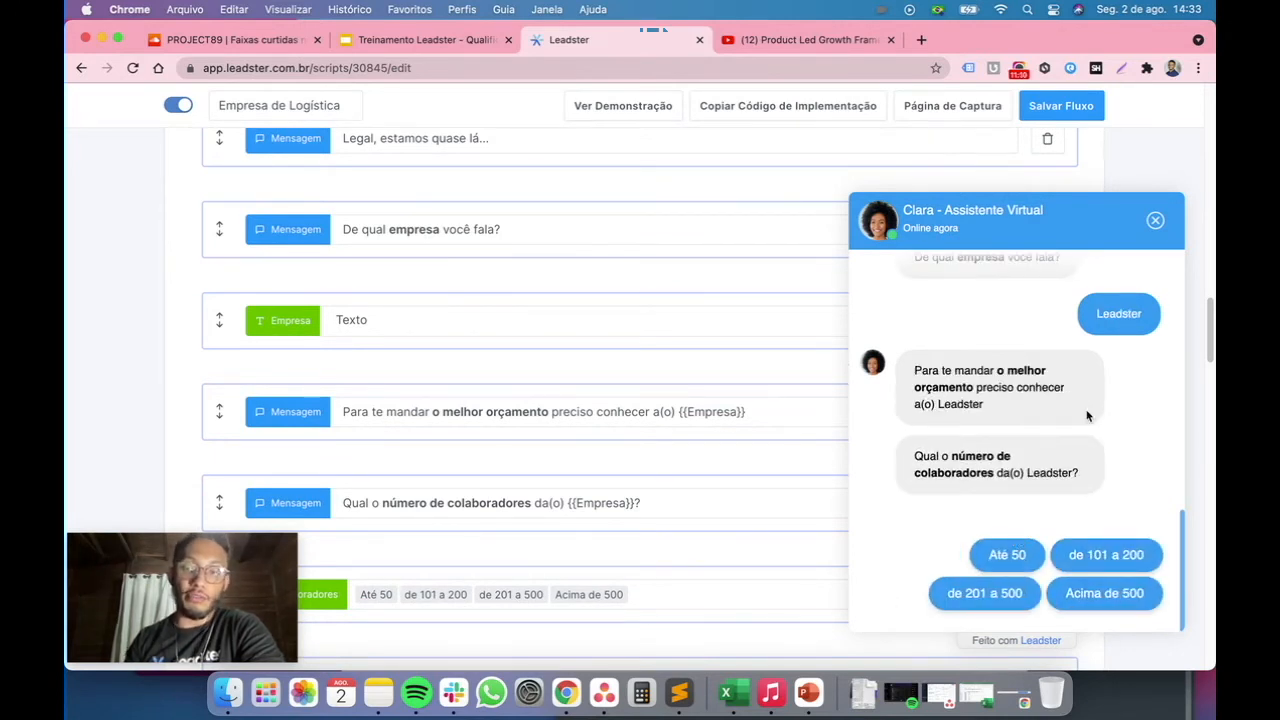
scroll(1088, 416, up, 5)
scroll(1088, 416, up, 3)
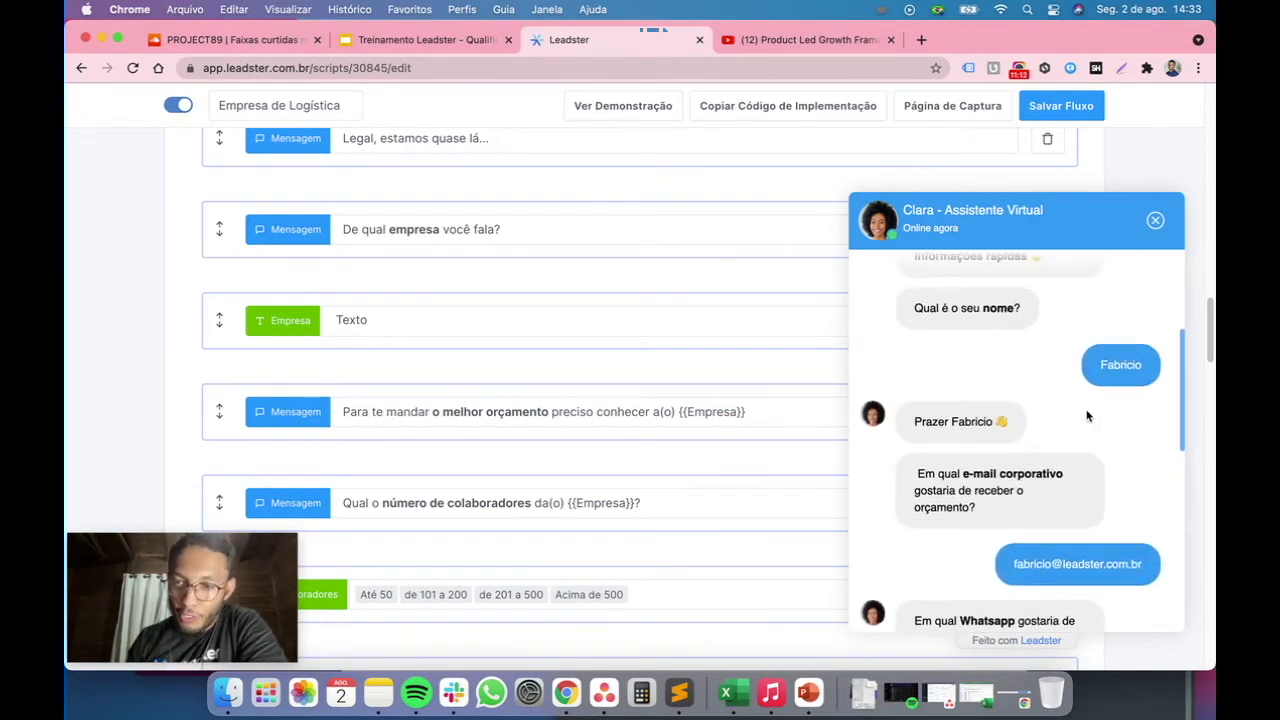
scroll(1088, 416, down, 4)
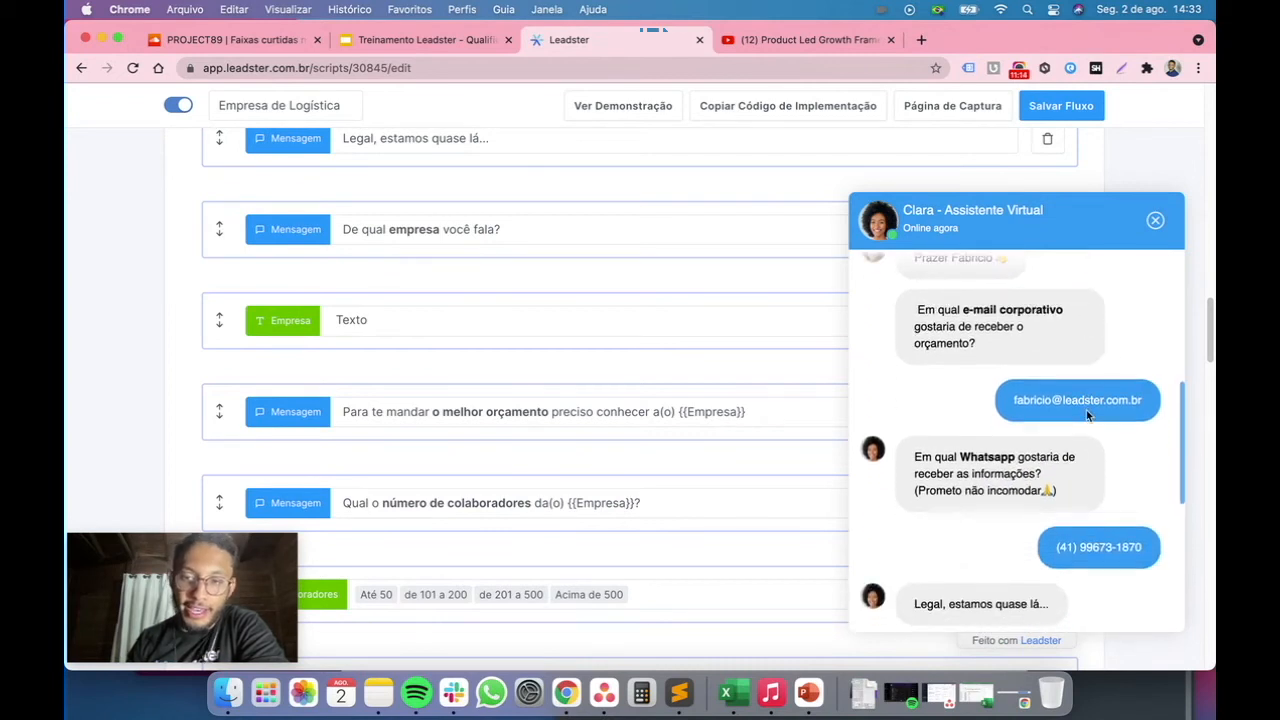
scroll(1086, 412, down, 1)
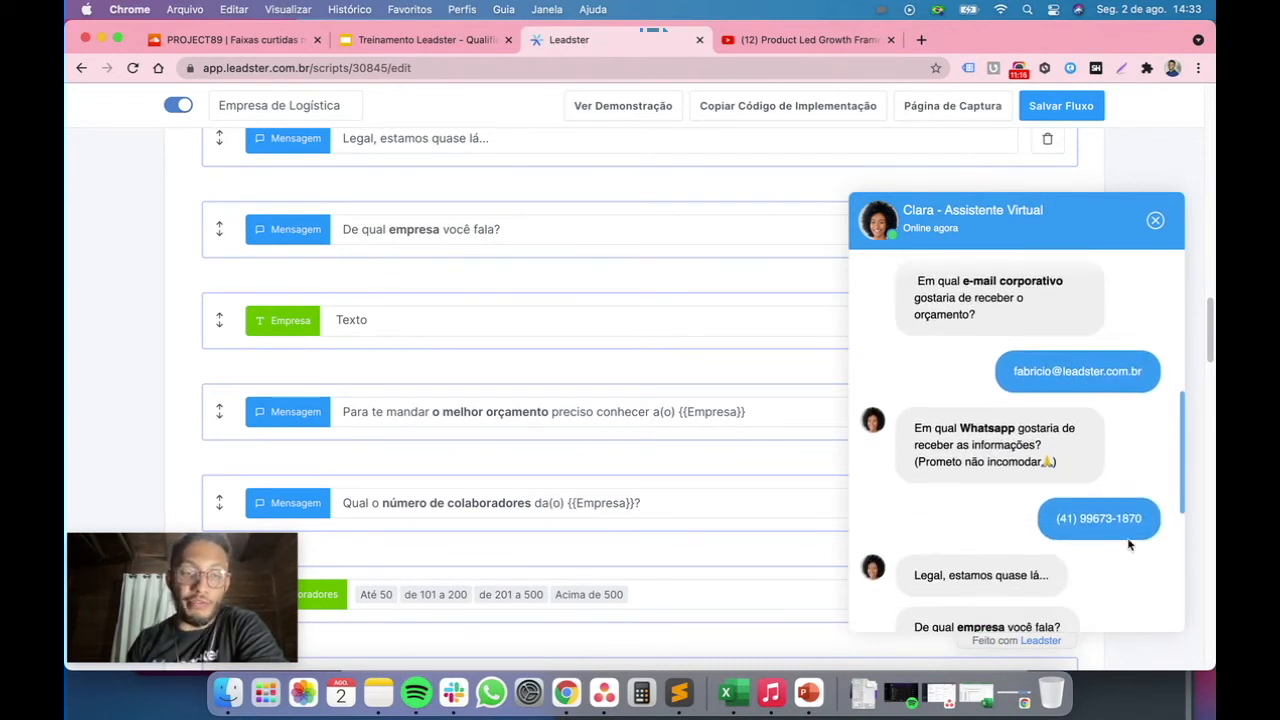
scroll(1128, 544, down, 2)
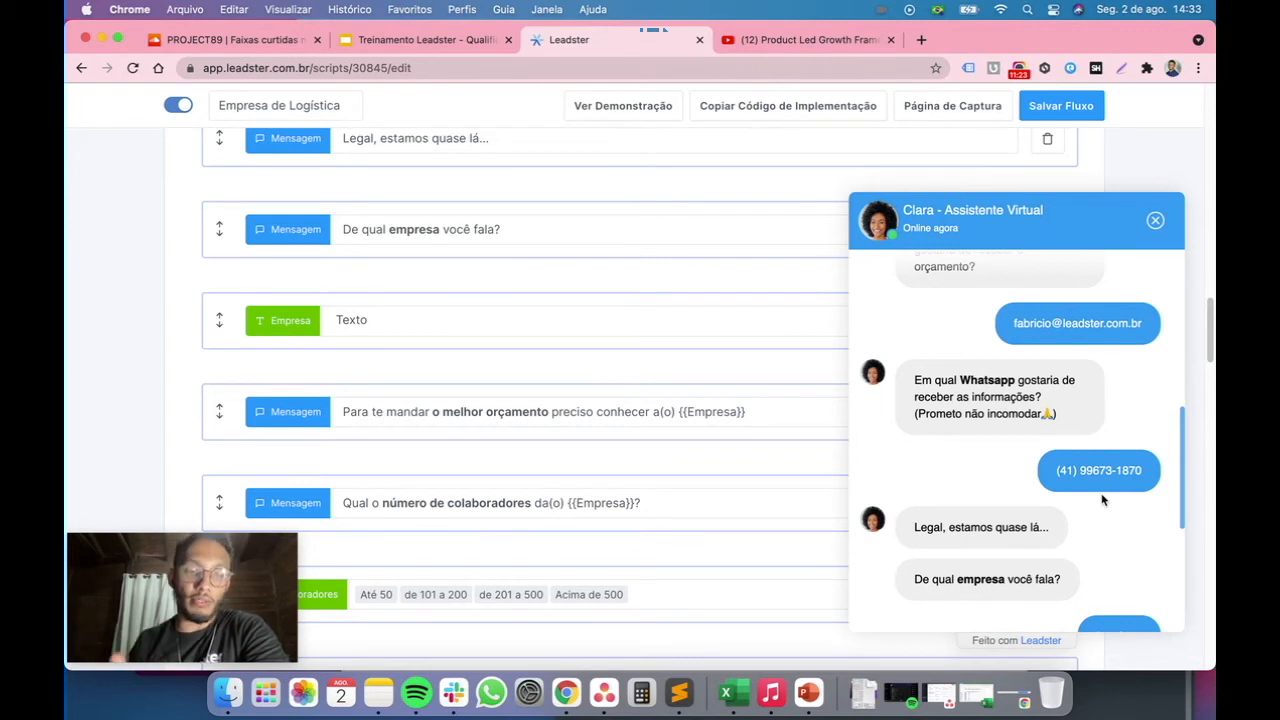
scroll(642, 367, up, 5)
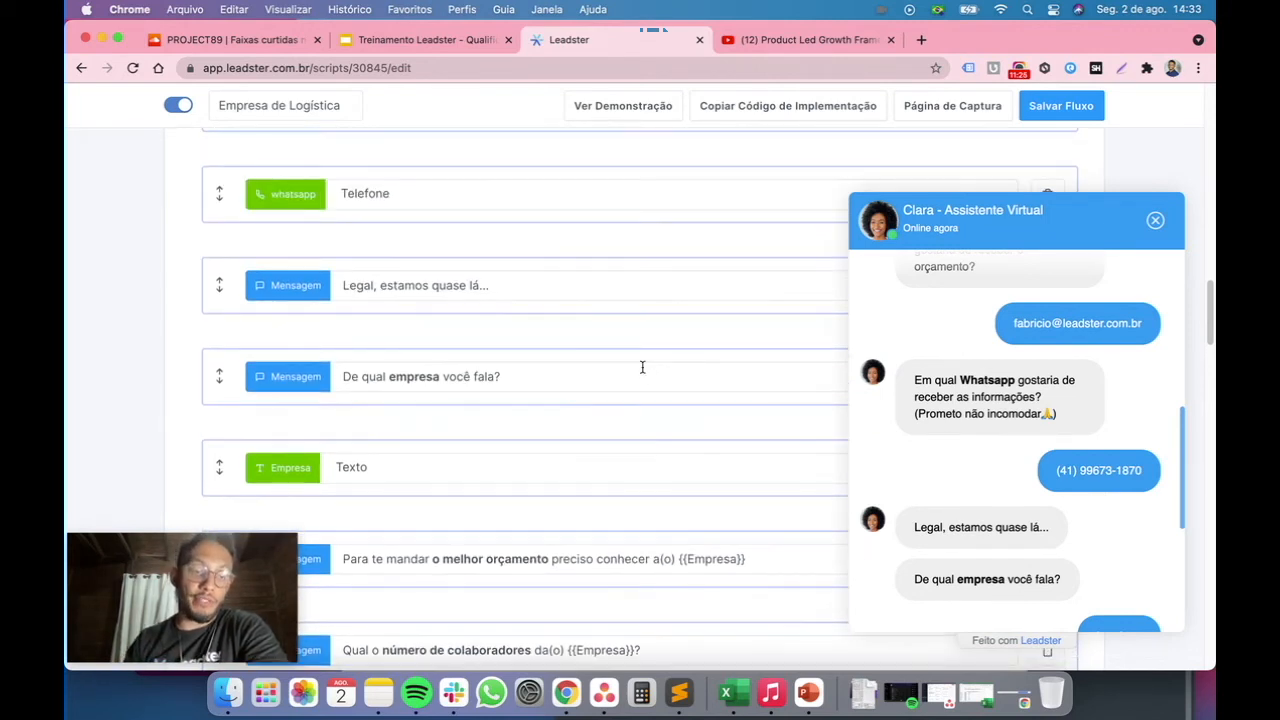
scroll(642, 367, up, 5)
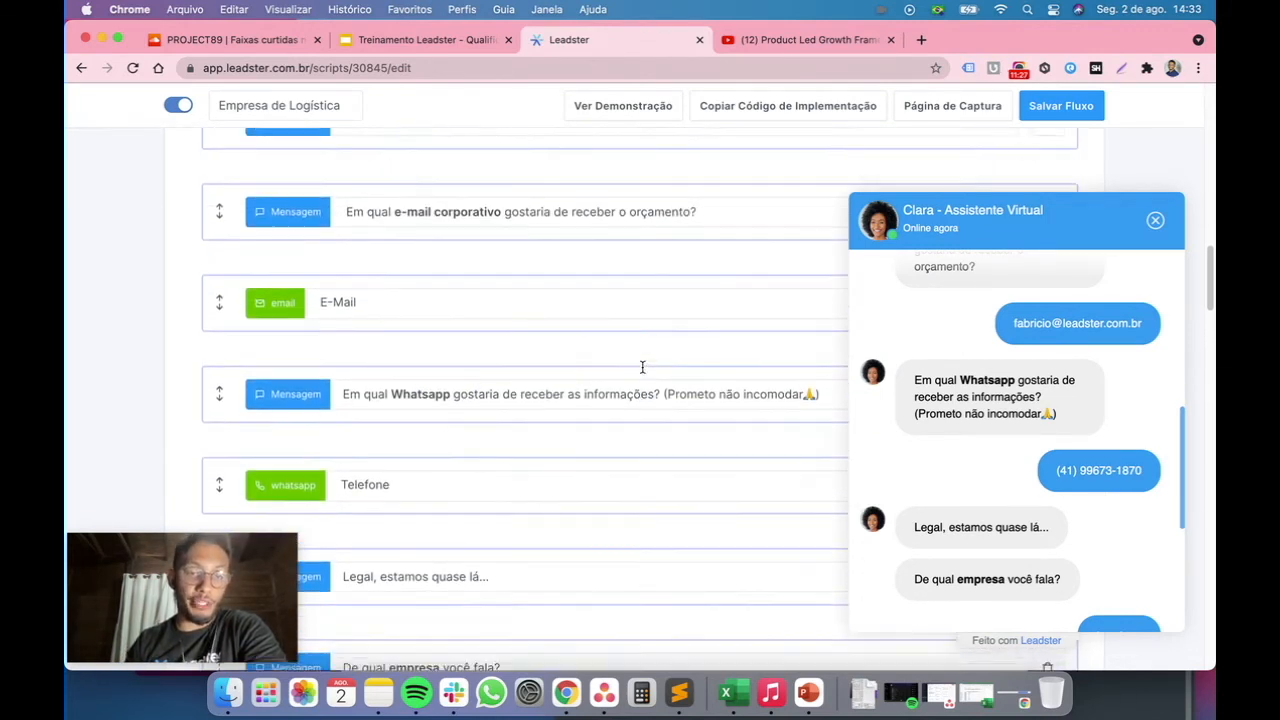
scroll(642, 372, down, 3)
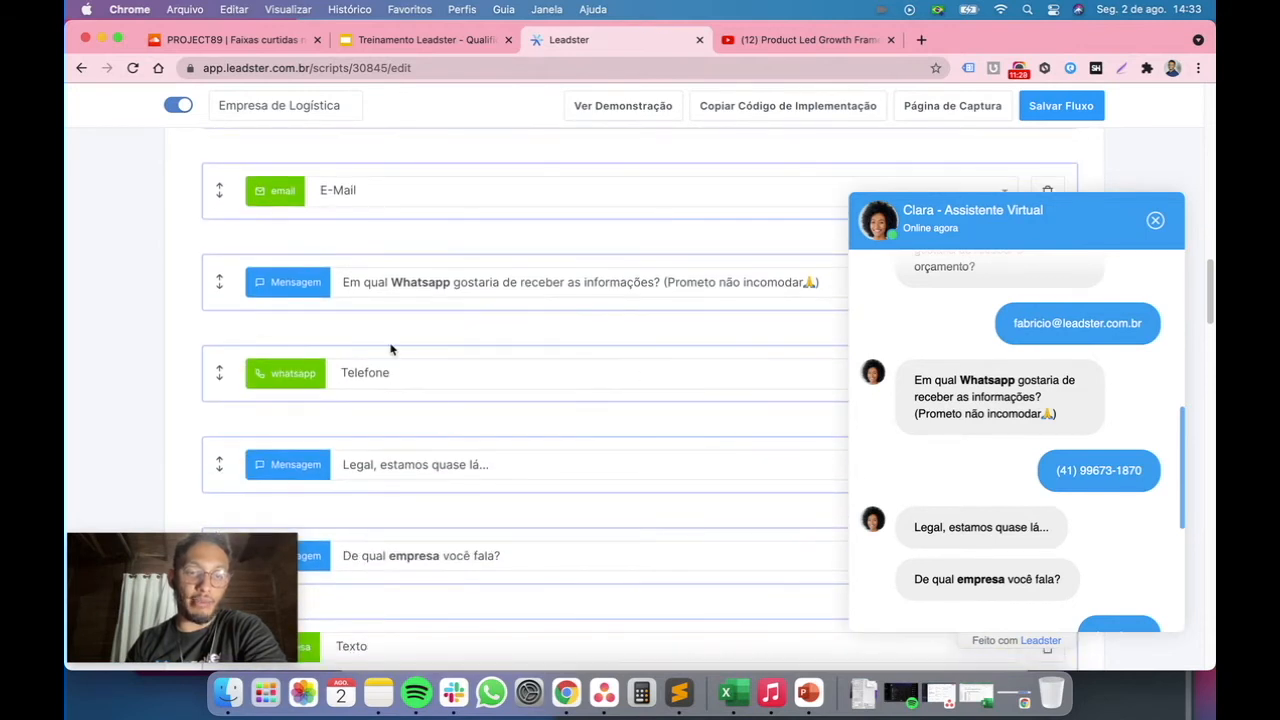
scroll(306, 337, up, 7)
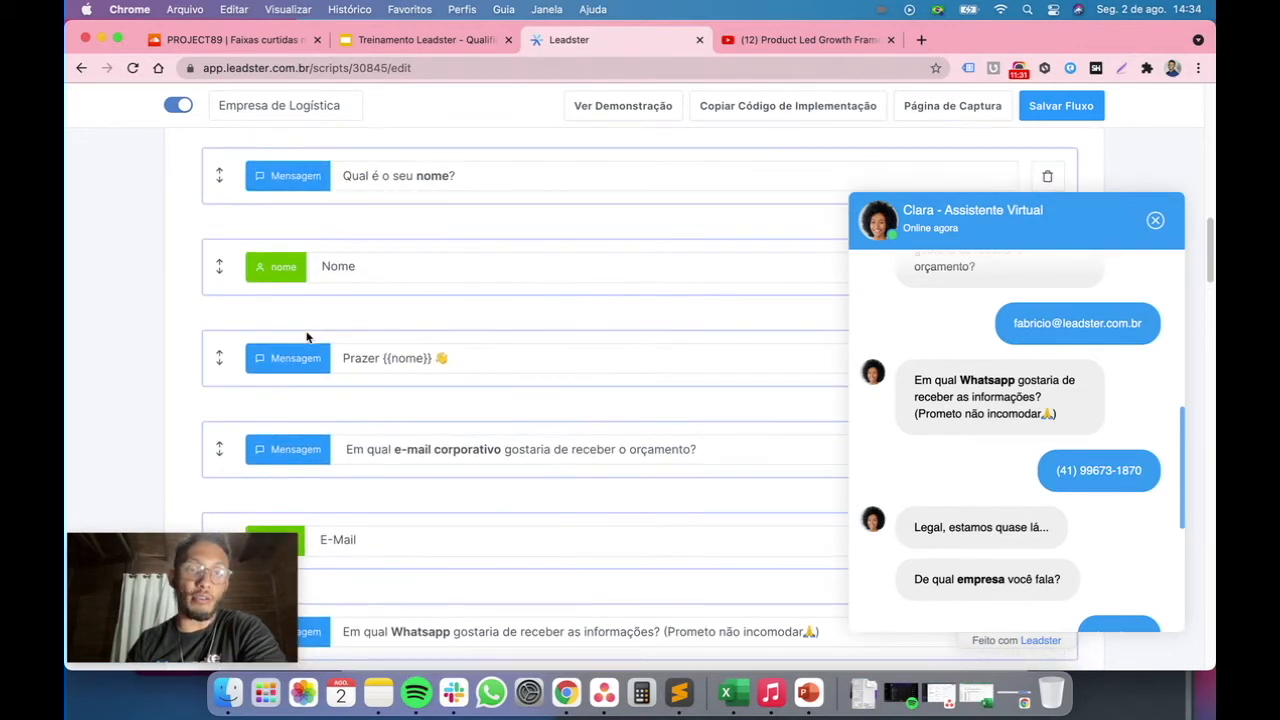
scroll(320, 360, down, 3)
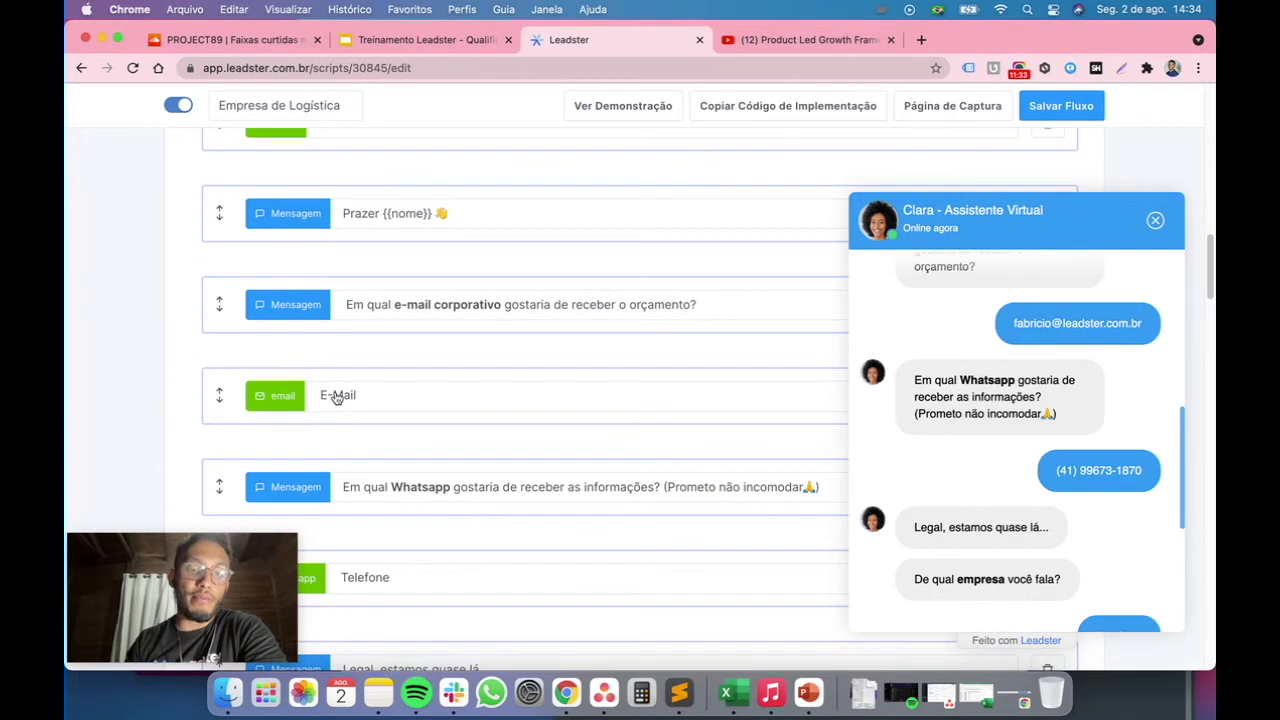
scroll(310, 408, down, 3)
scroll(363, 443, down, 1)
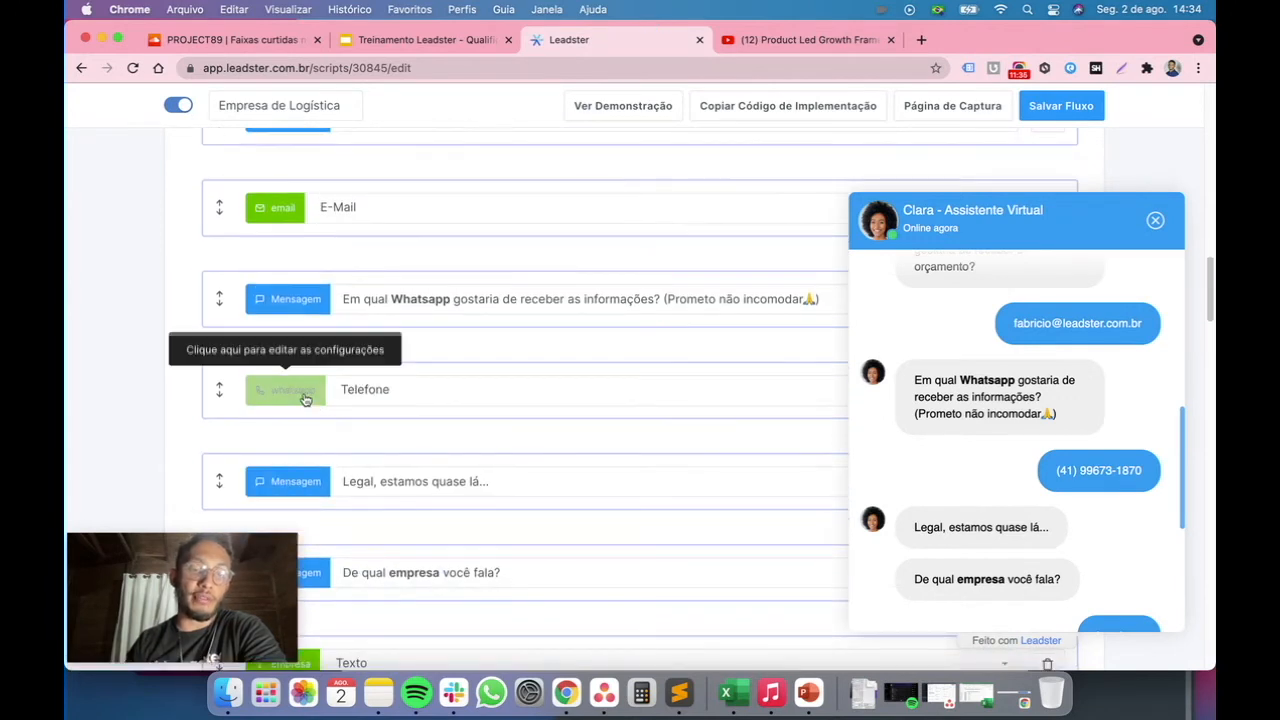
Open the Telefone answer block's settings and close them without changes
click(302, 397)
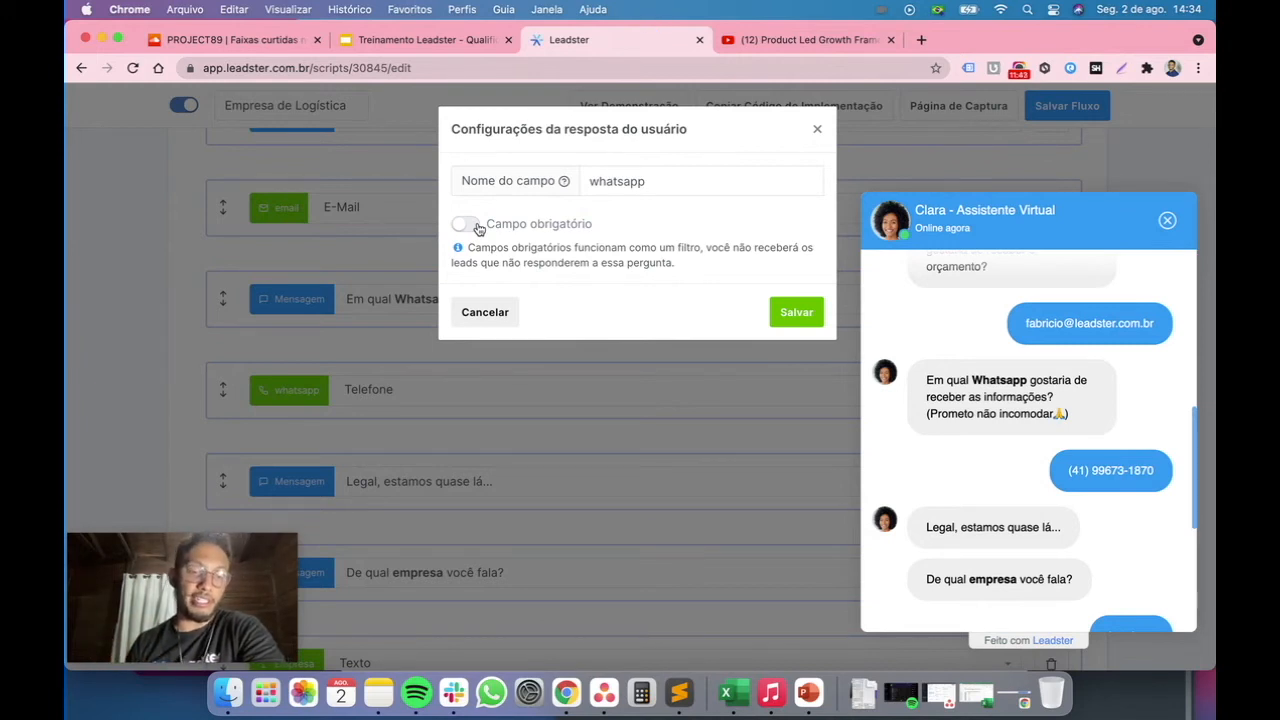
click(818, 127)
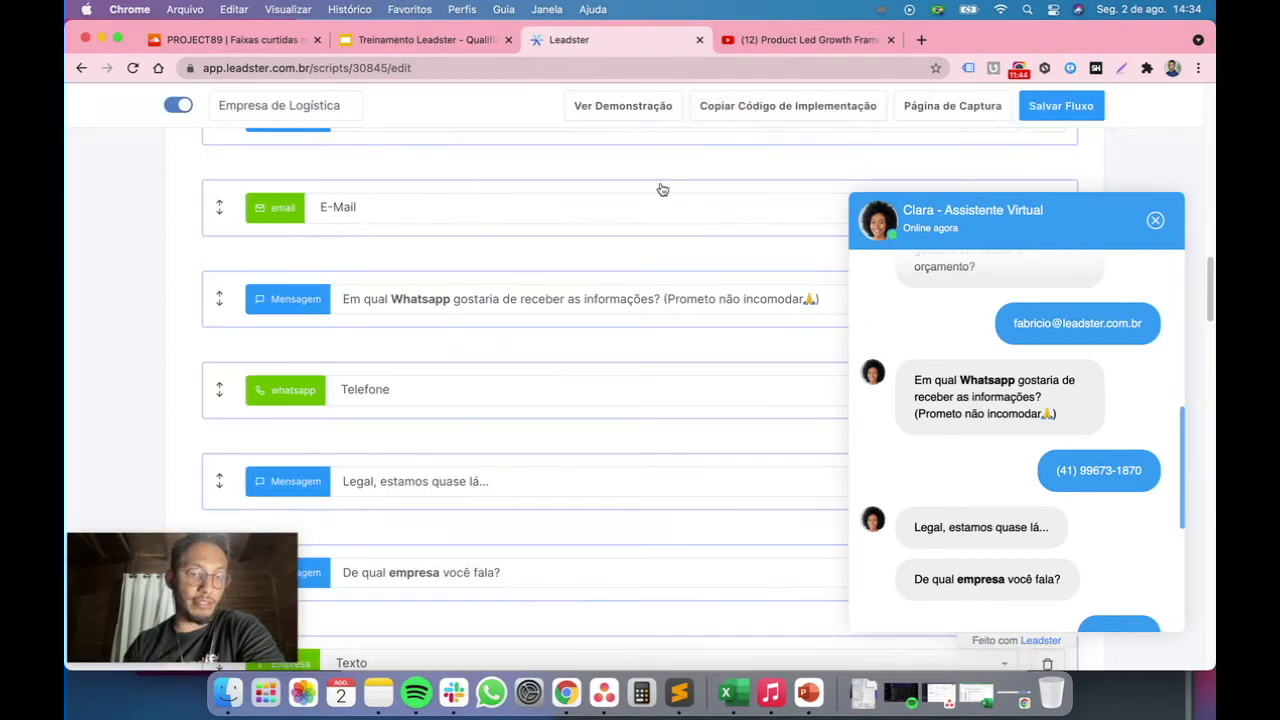
scroll(540, 292, down, 2)
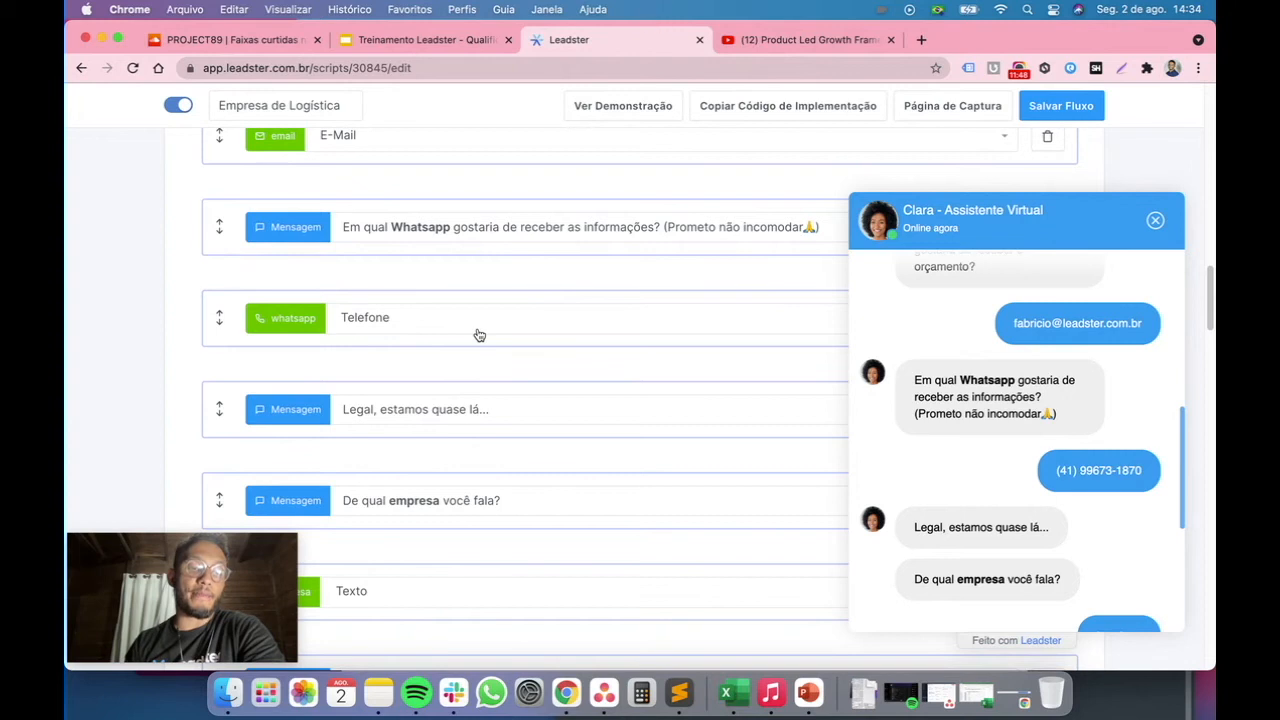
scroll(479, 335, down, 1)
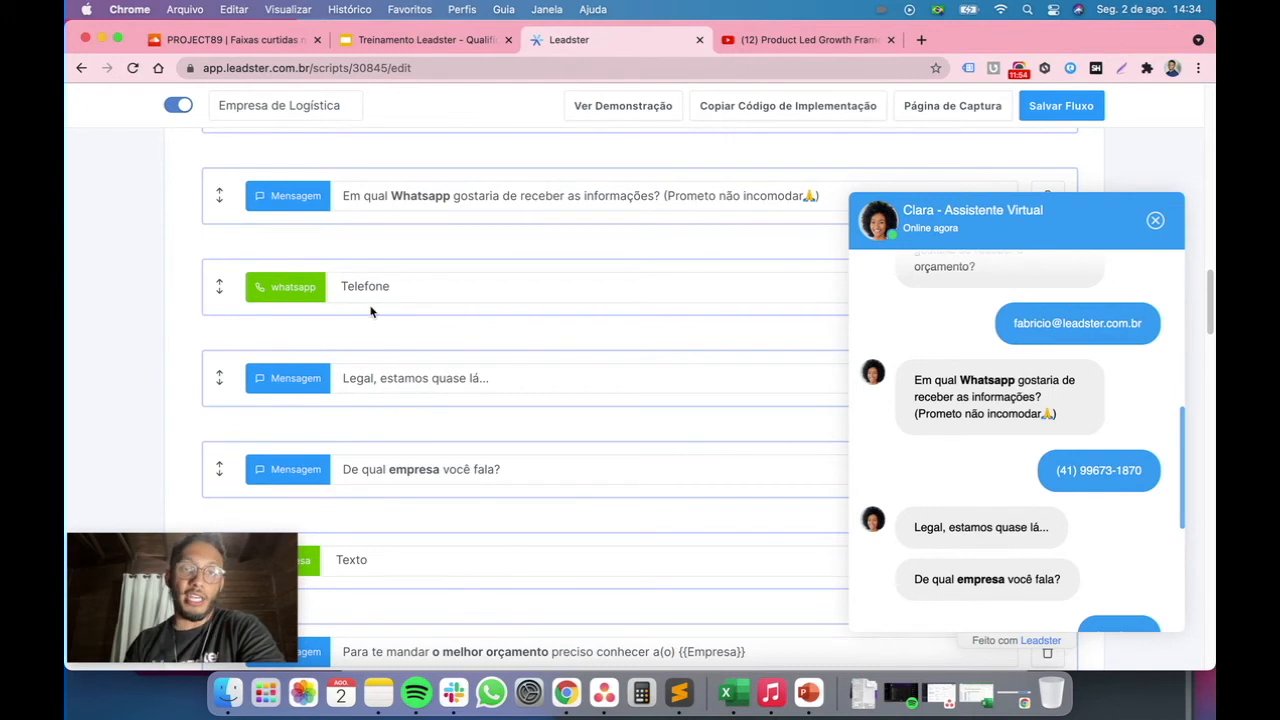
Switch to the training slides and go back to the Fluxo de Qualificação slide
click(440, 40)
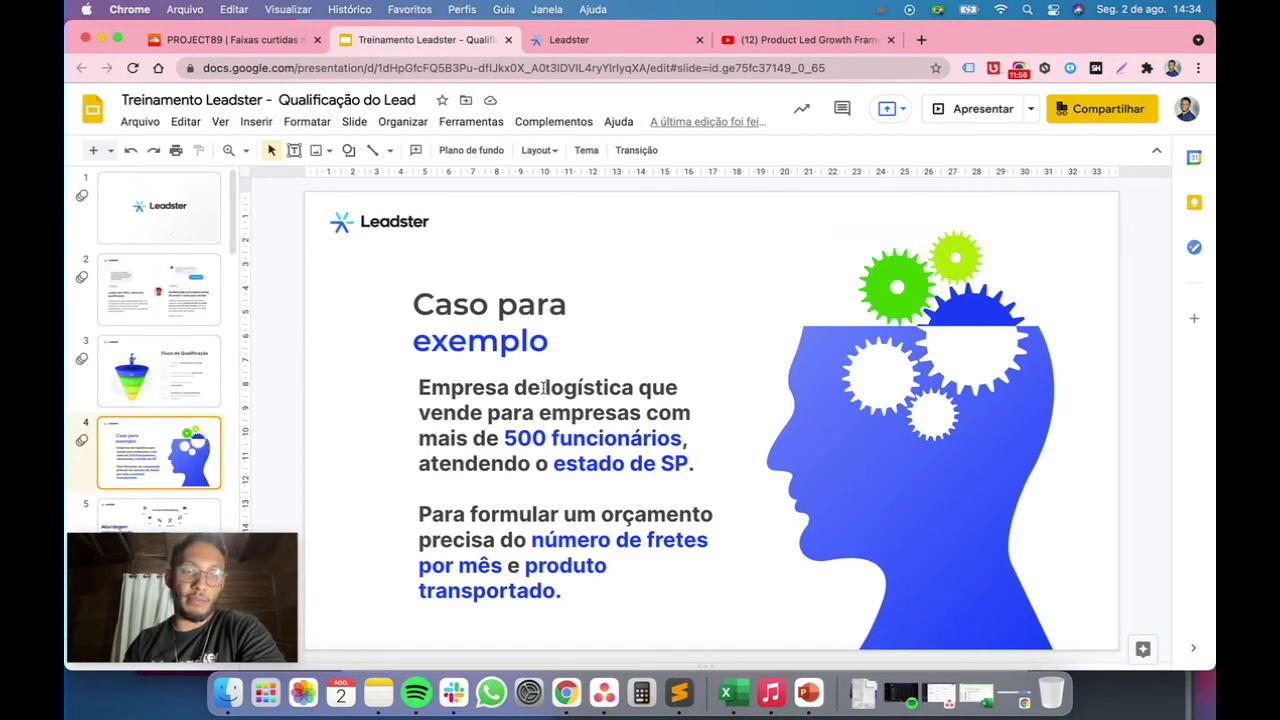
key(Up)
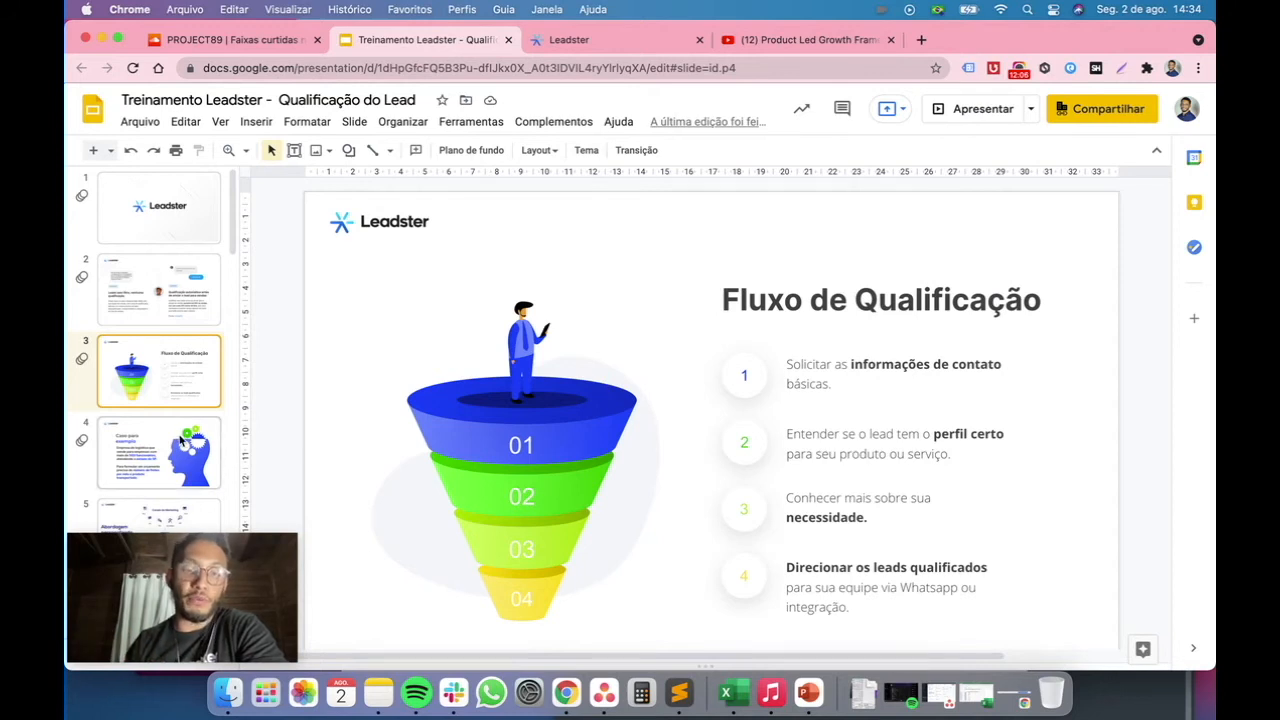
Open the Caso para exemplo slide, then return to the Leadster flow editor
click(182, 442)
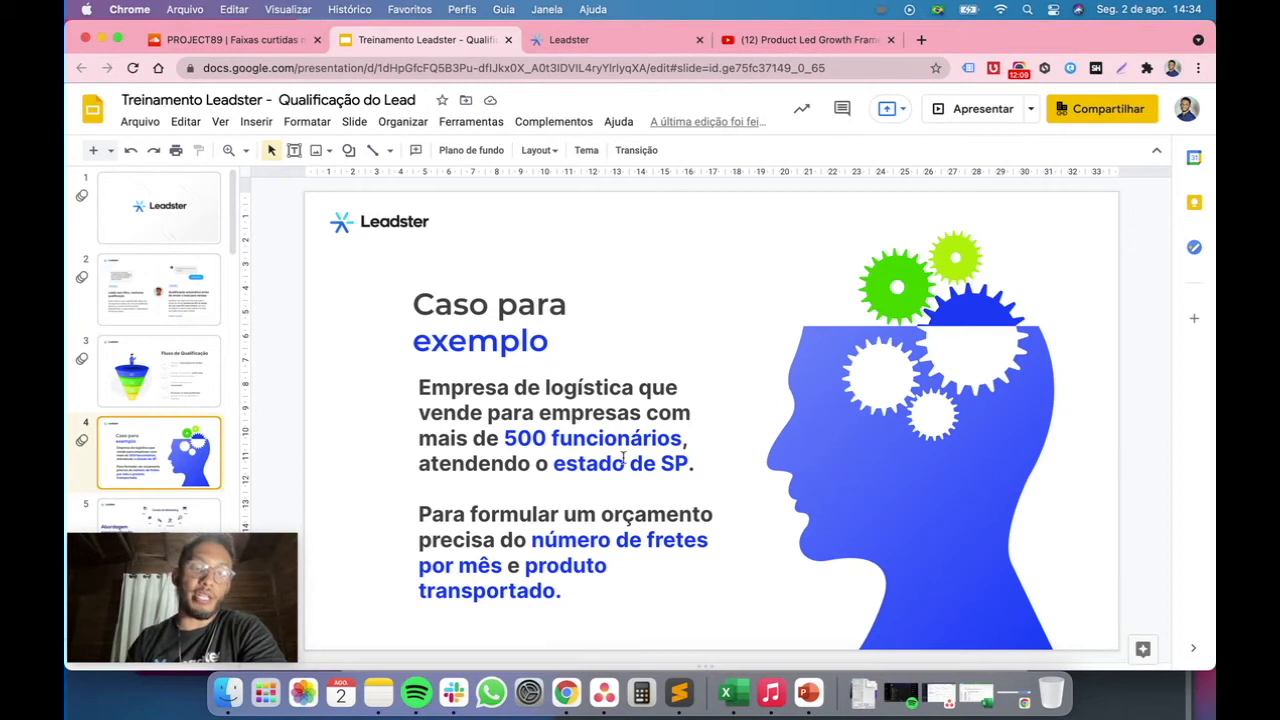
click(637, 40)
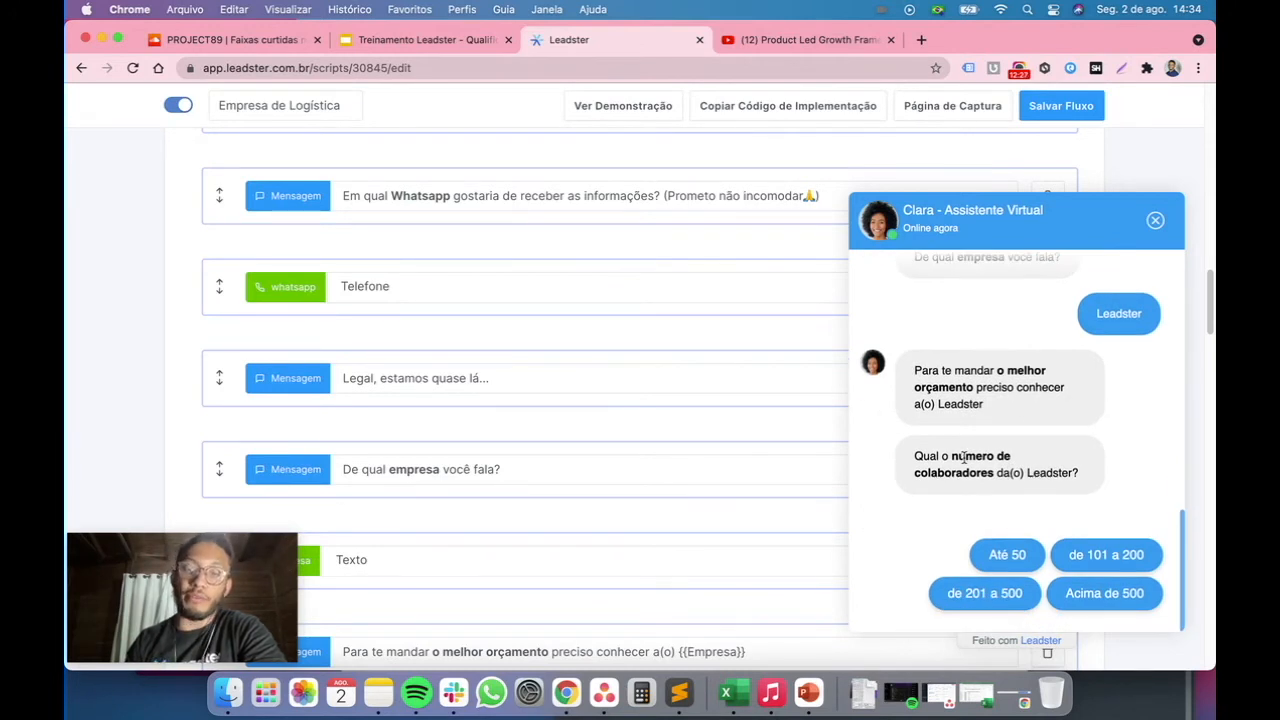
Highlight the employee-count question in the chat preview, scroll to the Colaboradores options block, and close the preview
drag(948, 456, 1080, 474)
scroll(717, 456, down, 10)
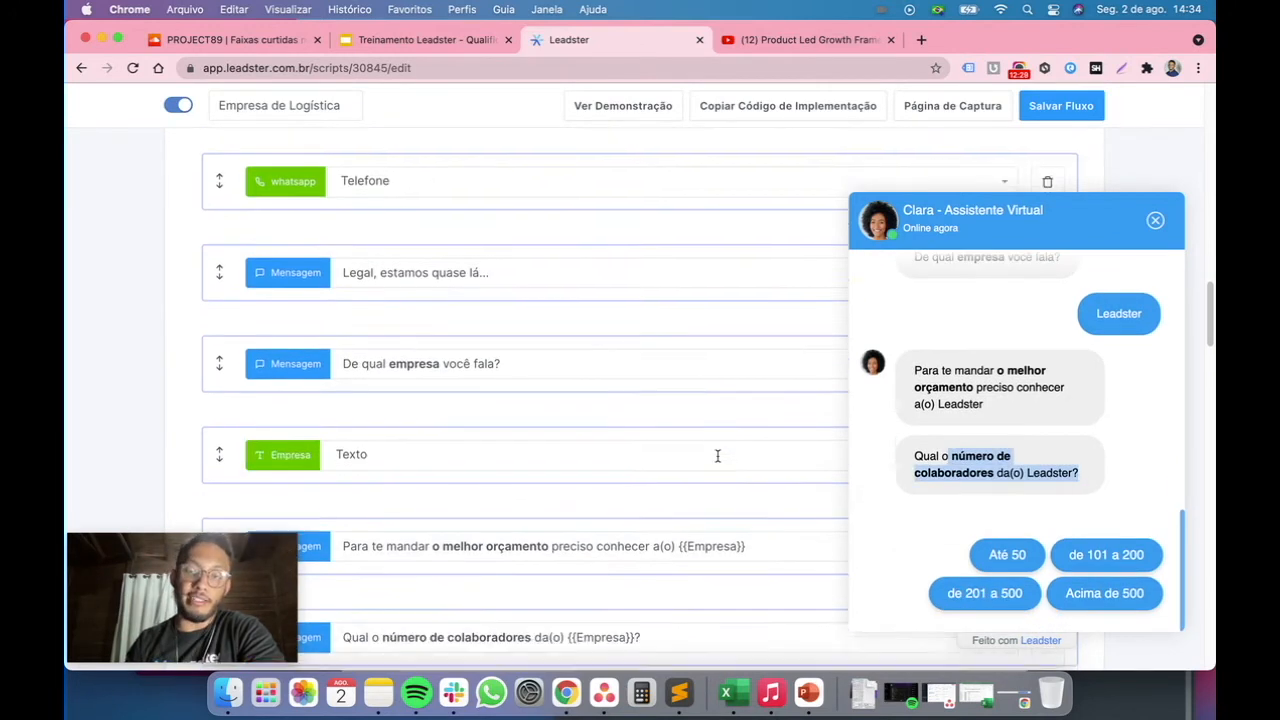
scroll(717, 456, down, 3)
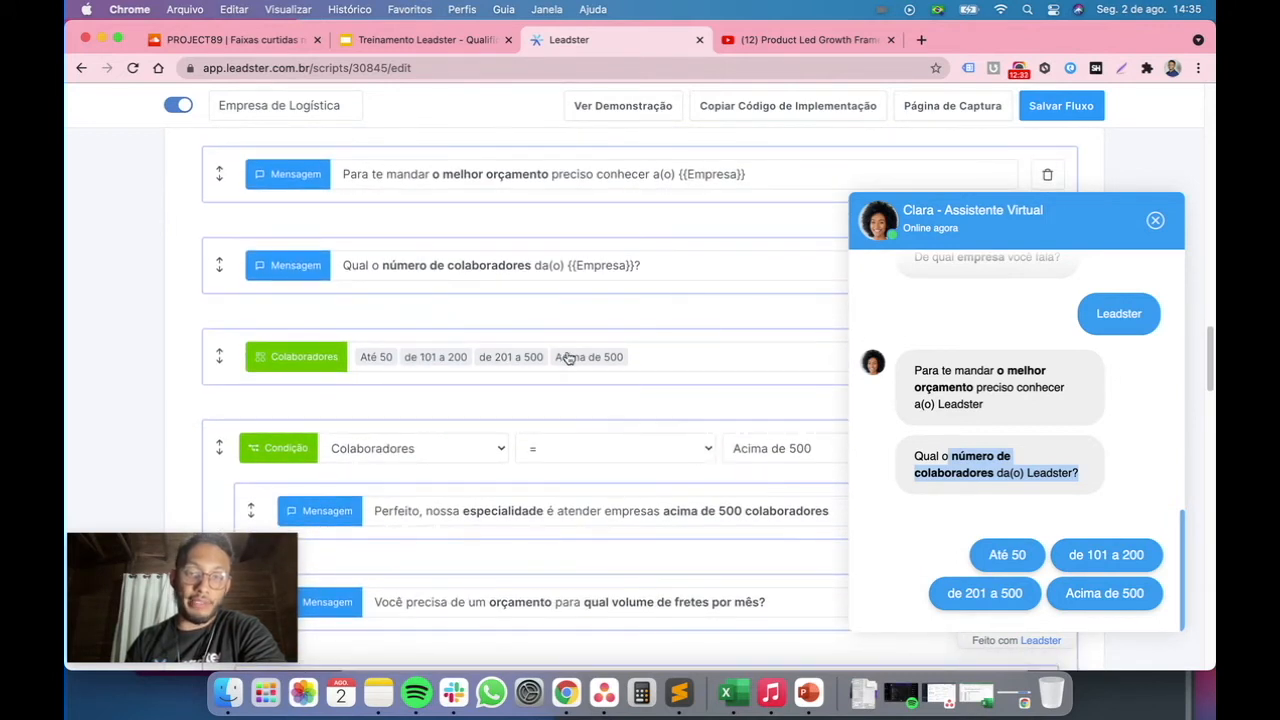
click(706, 318)
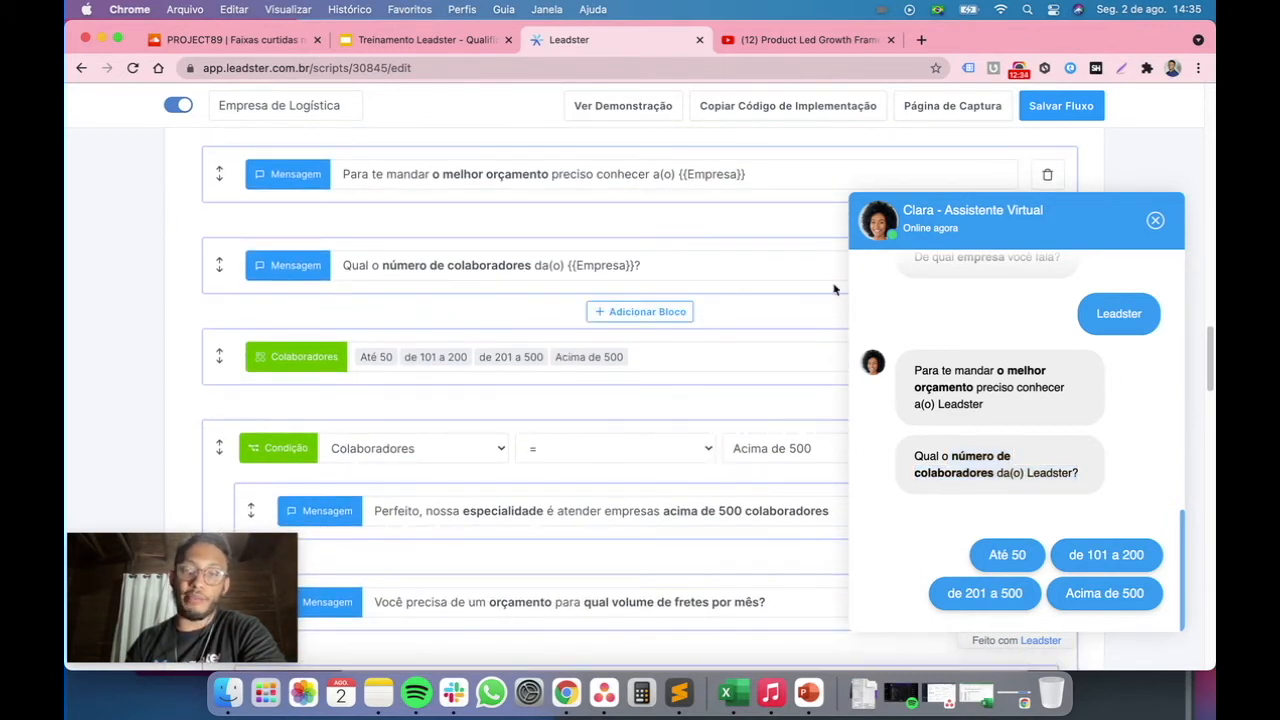
click(1157, 221)
Add an options list block above Colaboradores with Até 50, de 101 a 200 and de 201 a 500, then delete it
click(644, 313)
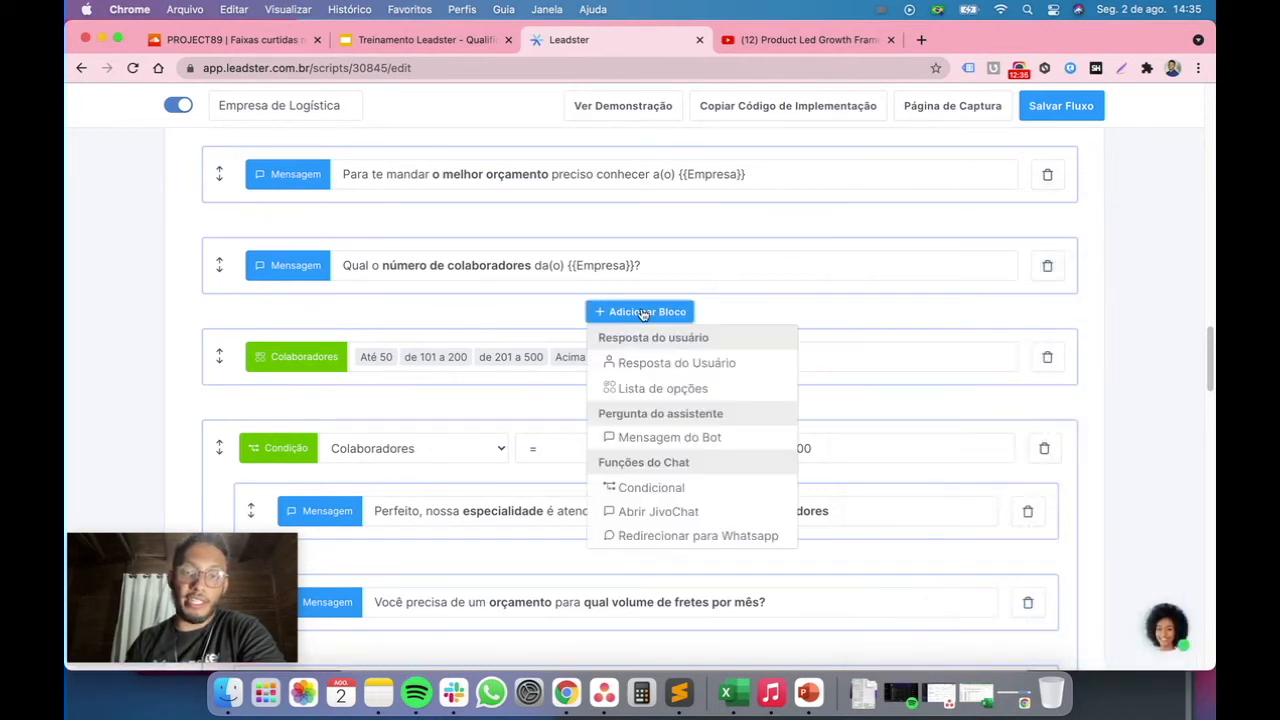
click(678, 390)
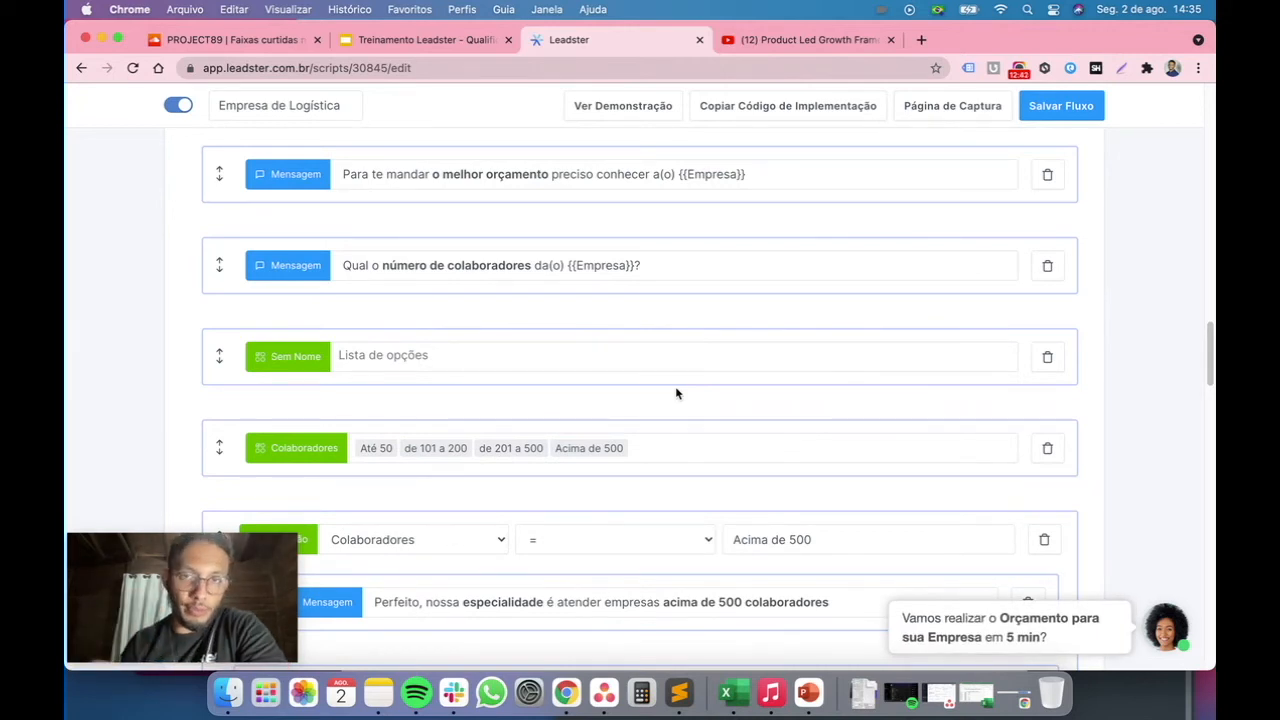
click(604, 362)
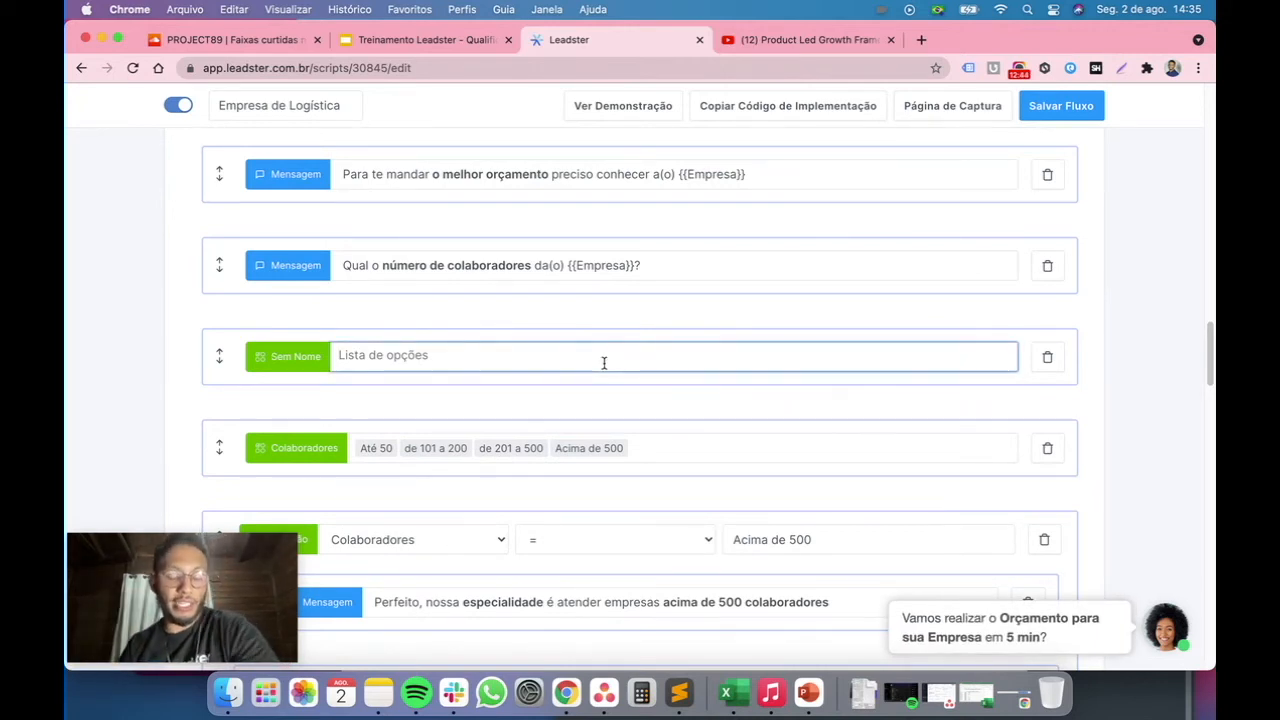
text(At)
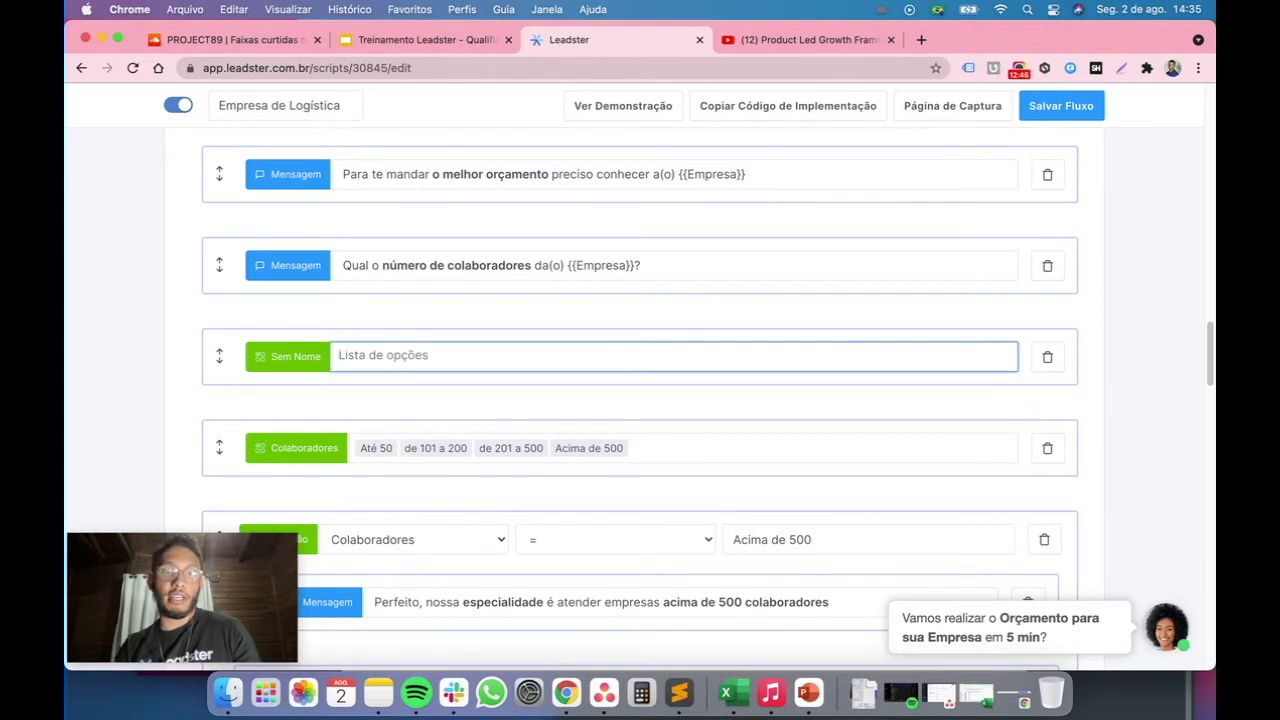
text(é 50)
key(Return)
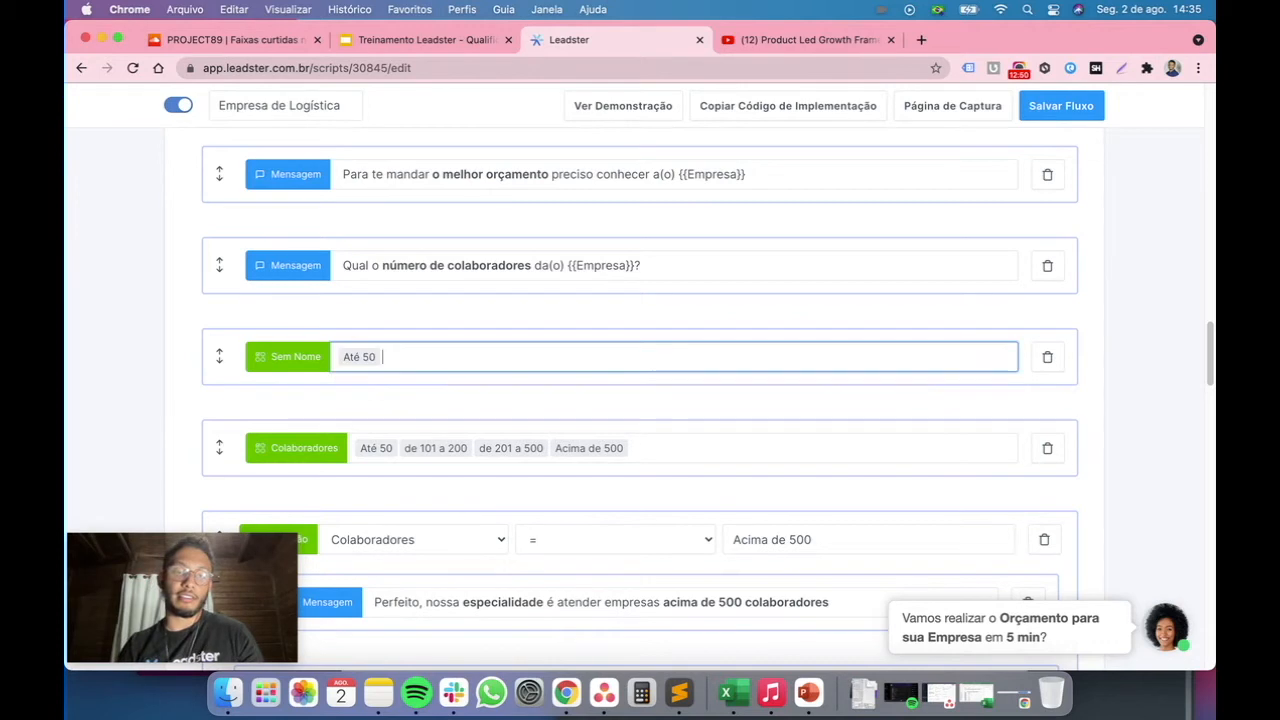
text(de 101)
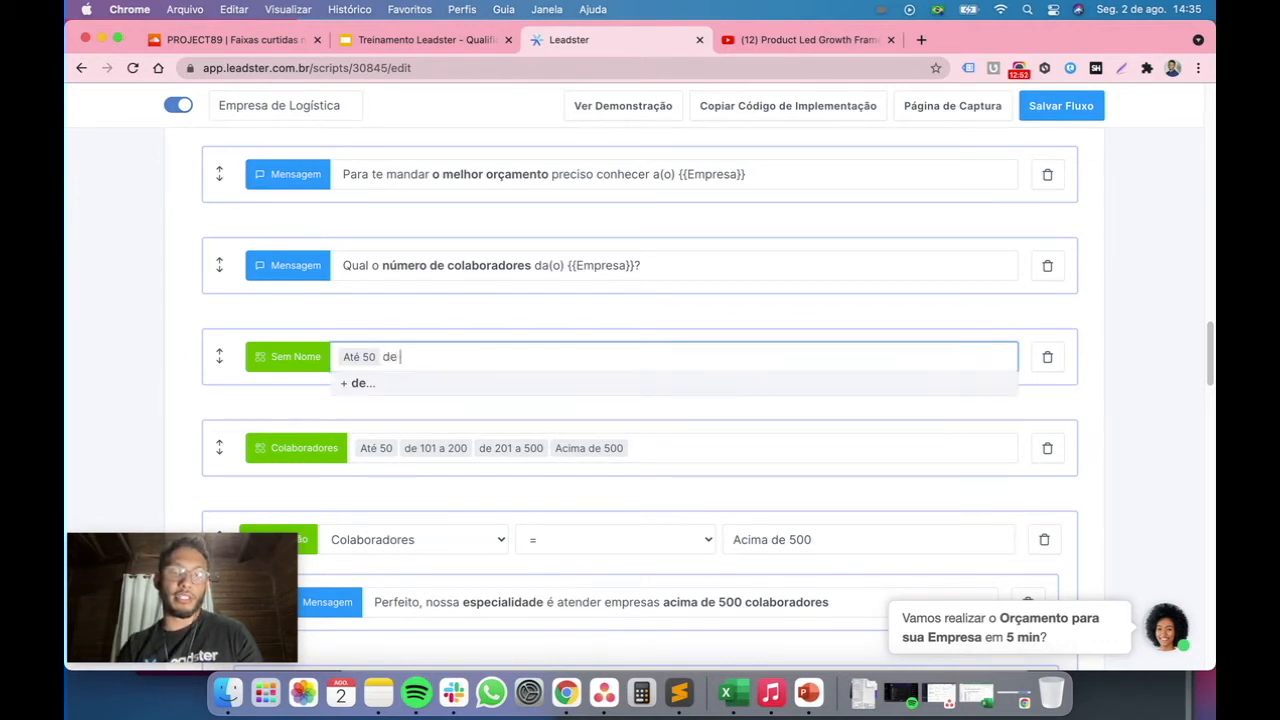
text( a 200)
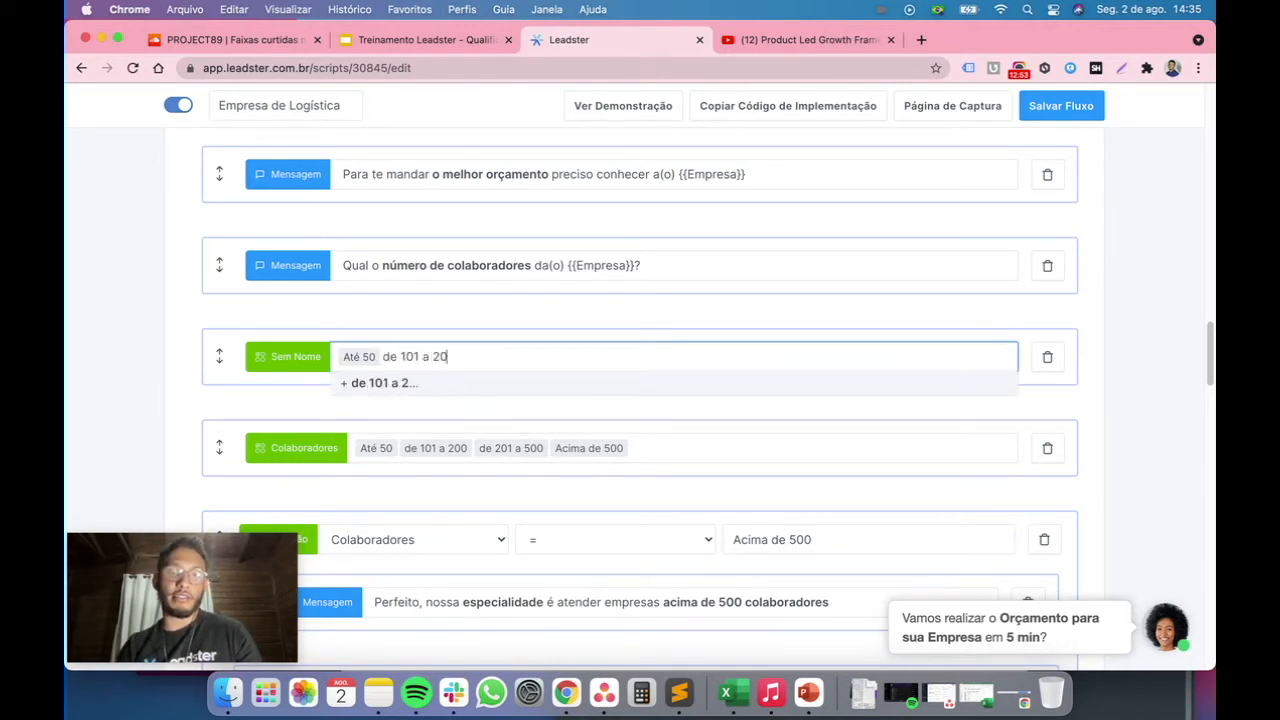
key(Return)
text(de 2)
text(10)
key(BackSpace)
key(BackSpace)
text(01 a 500)
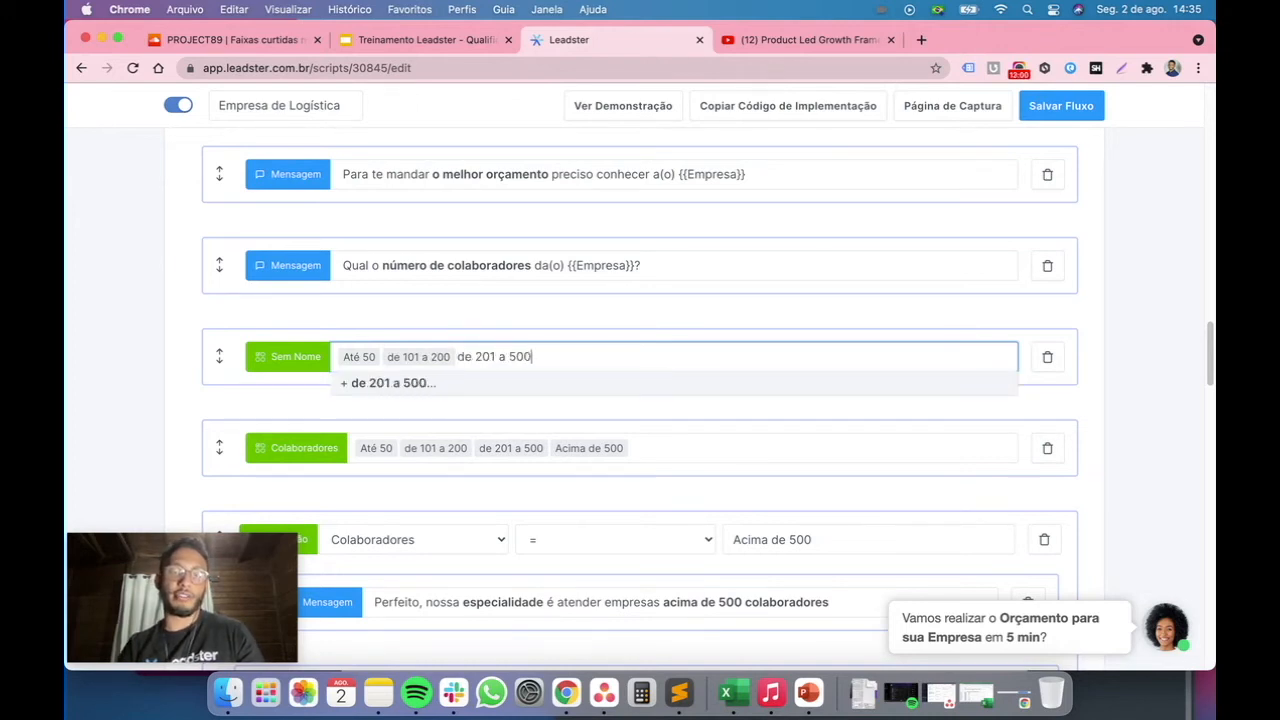
key(Return)
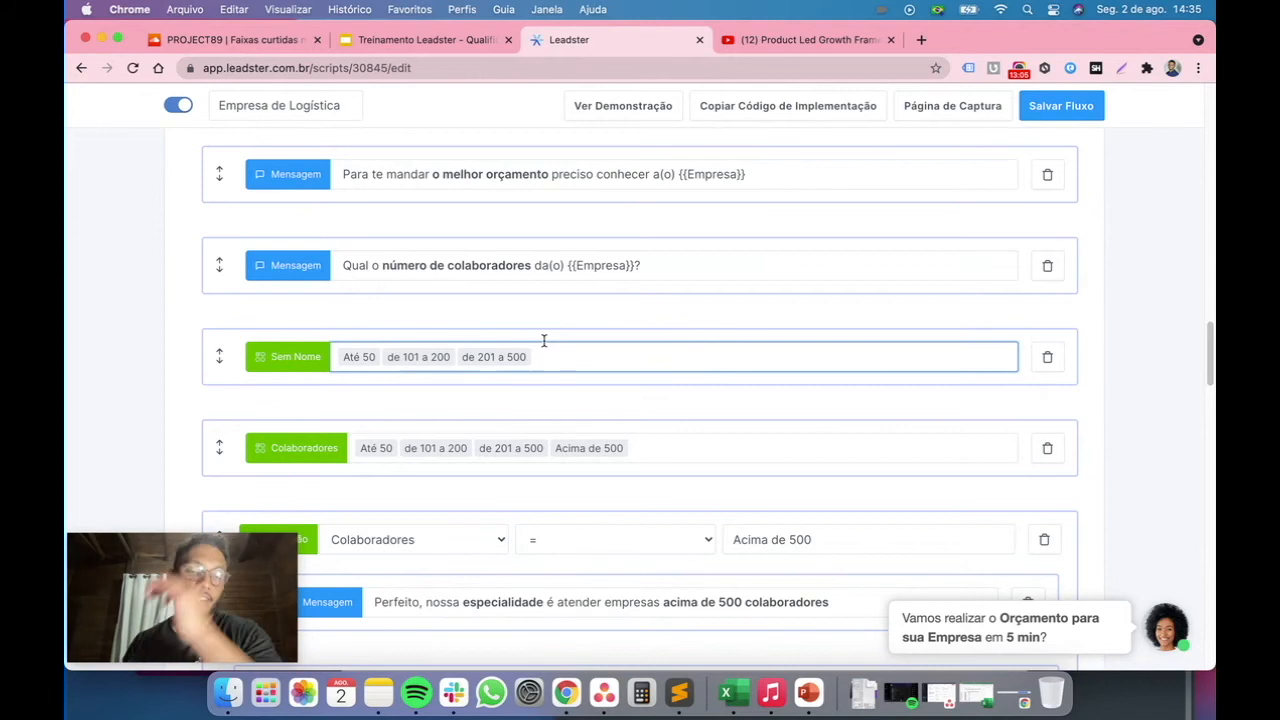
click(1050, 360)
Reopen and close the chat preview, then compare the condition's Acima de 500 answer with the Colaboradores options
click(1003, 620)
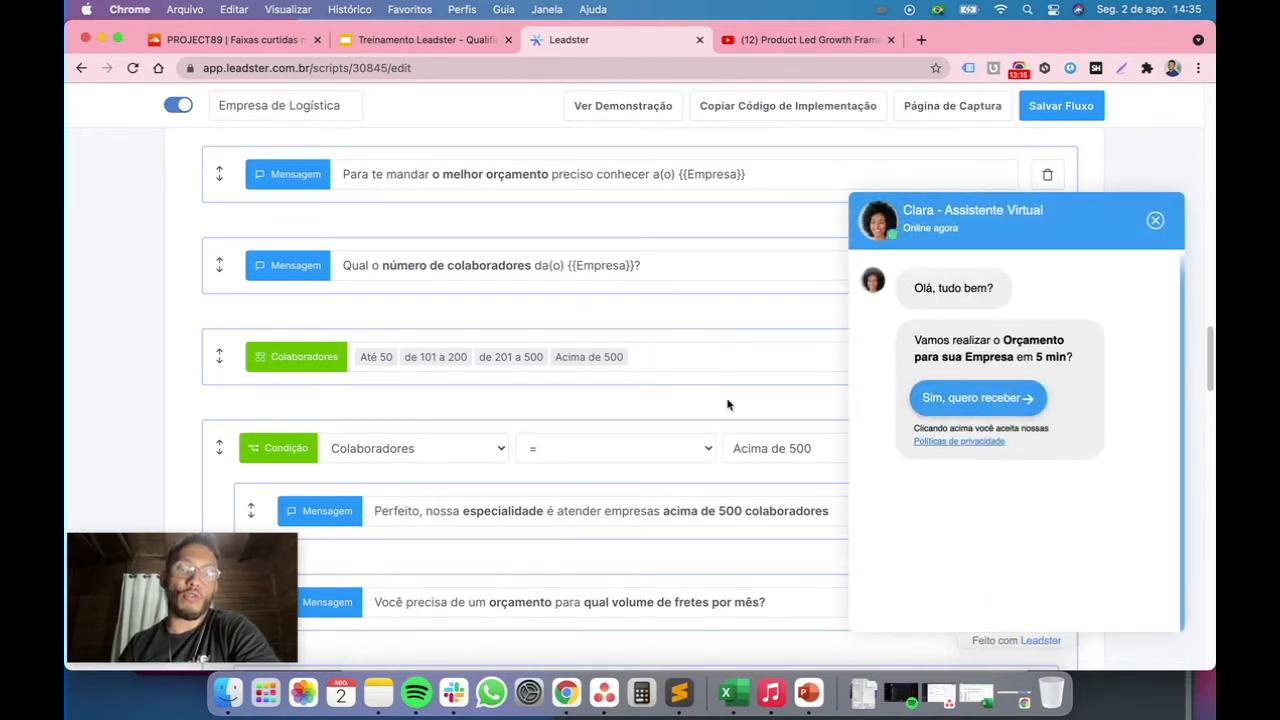
click(1155, 220)
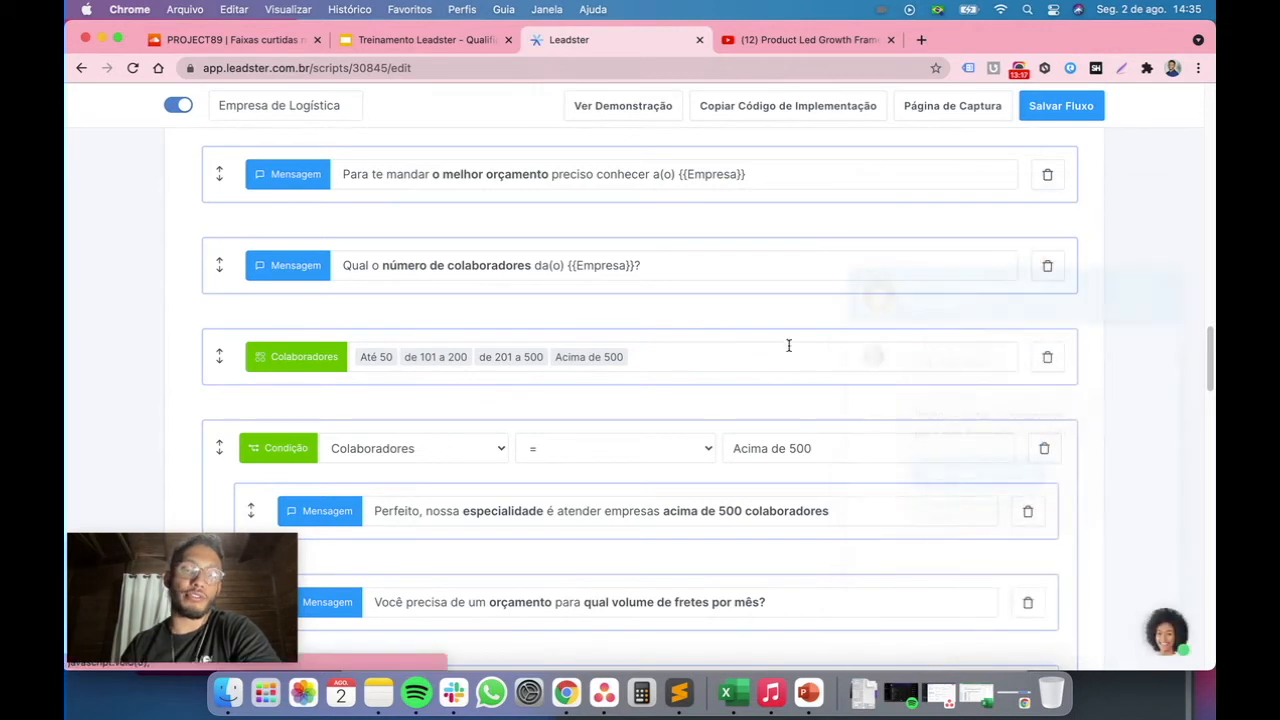
scroll(803, 346, down, 3)
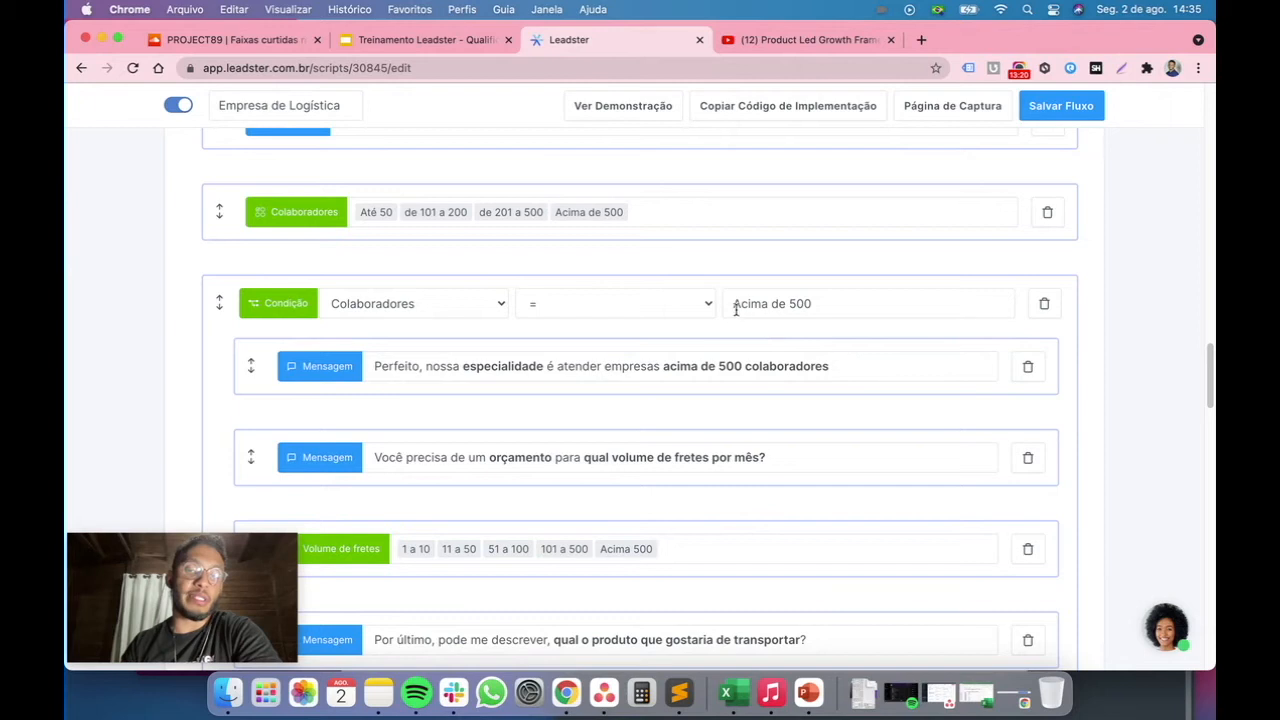
drag(737, 303, 843, 304)
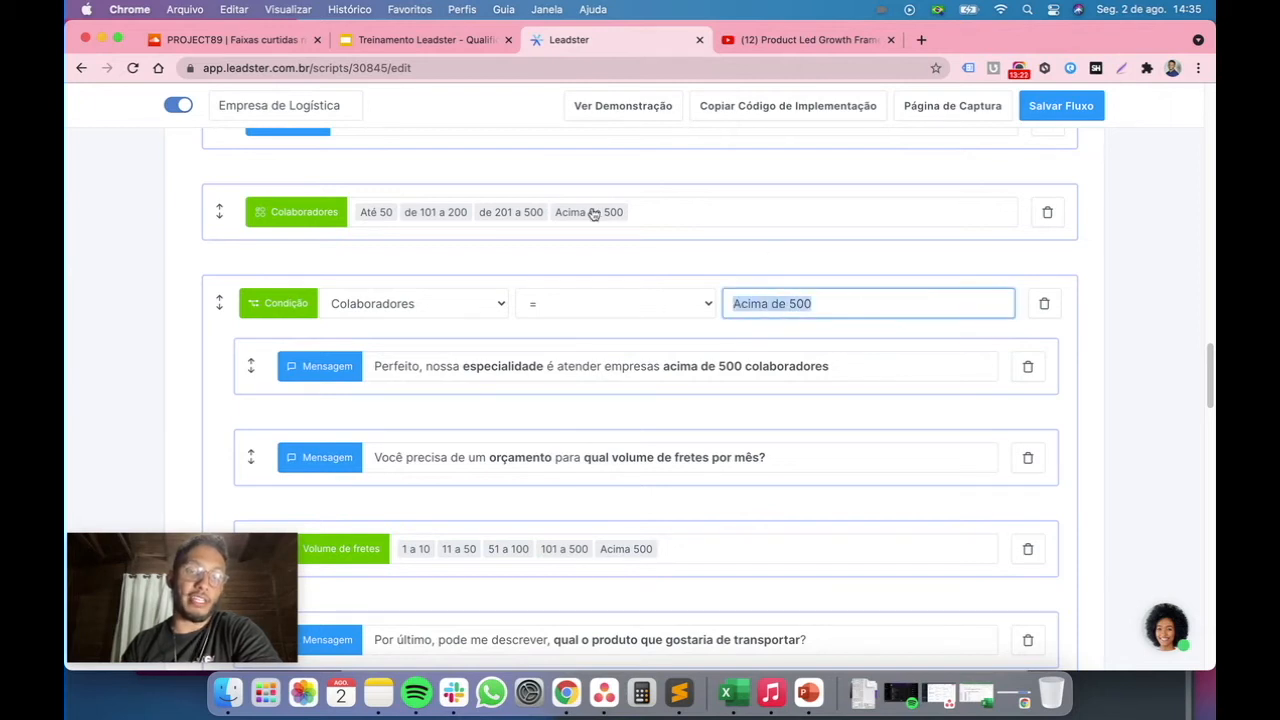
scroll(593, 214, up, 2)
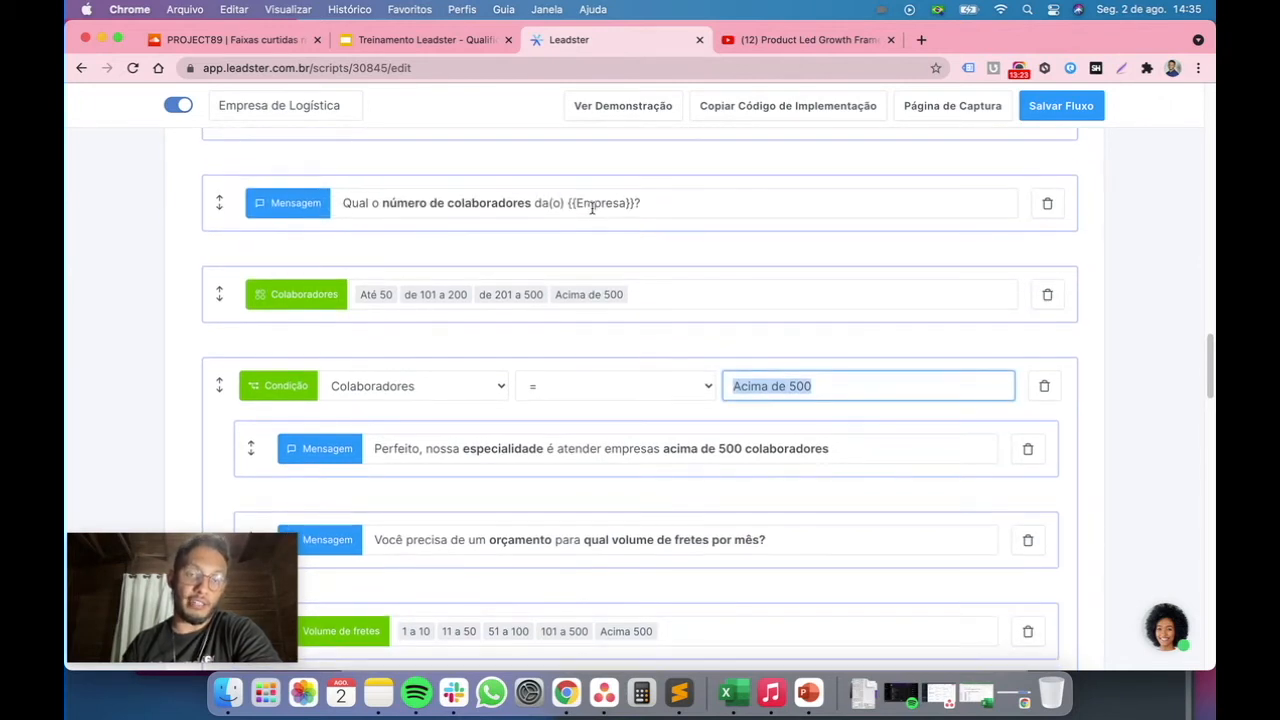
scroll(606, 298, down, 1)
Add a Condicional block after Colaboradores set to Colaboradores = Acima de 500, then delete it
click(623, 298)
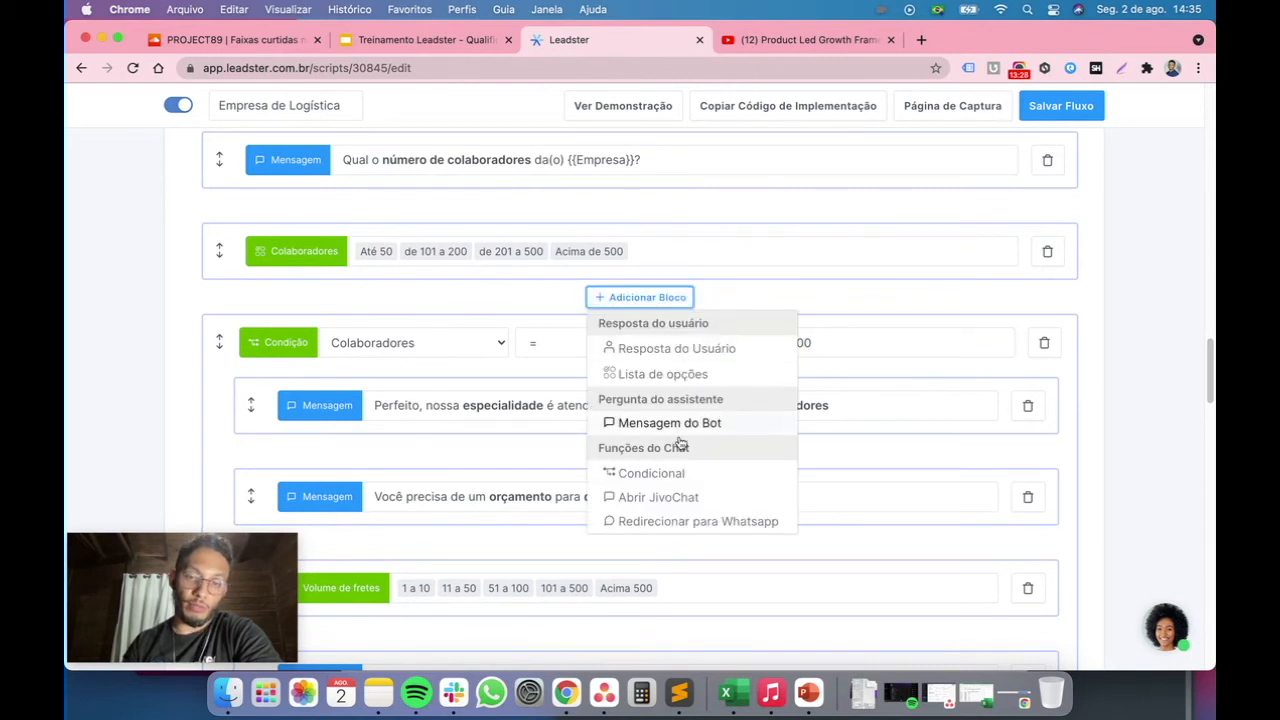
click(675, 482)
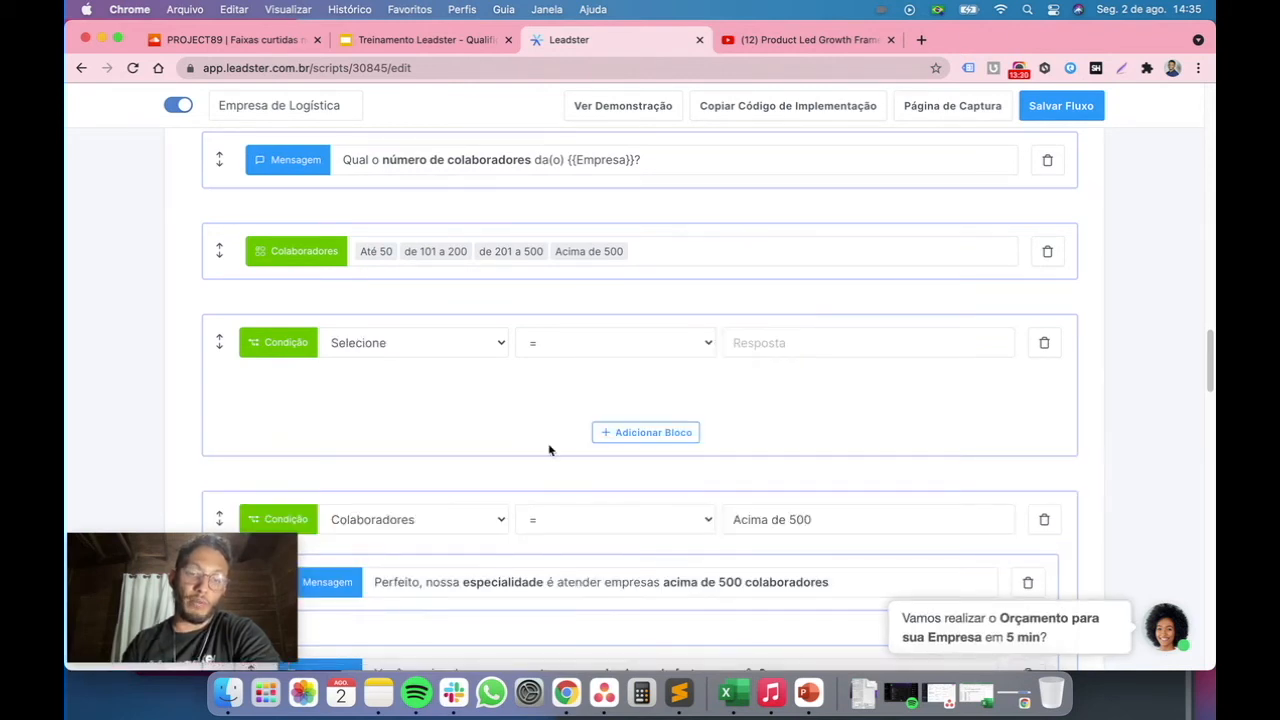
scroll(549, 450, down, 1)
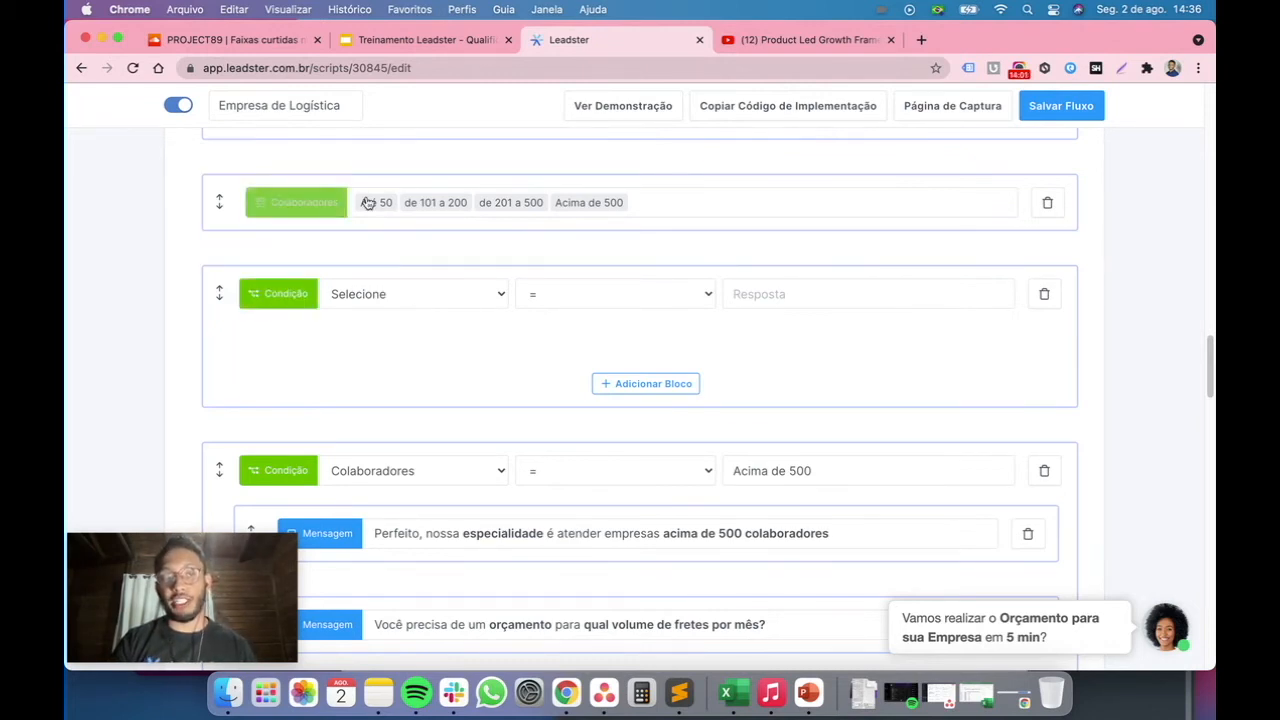
click(380, 297)
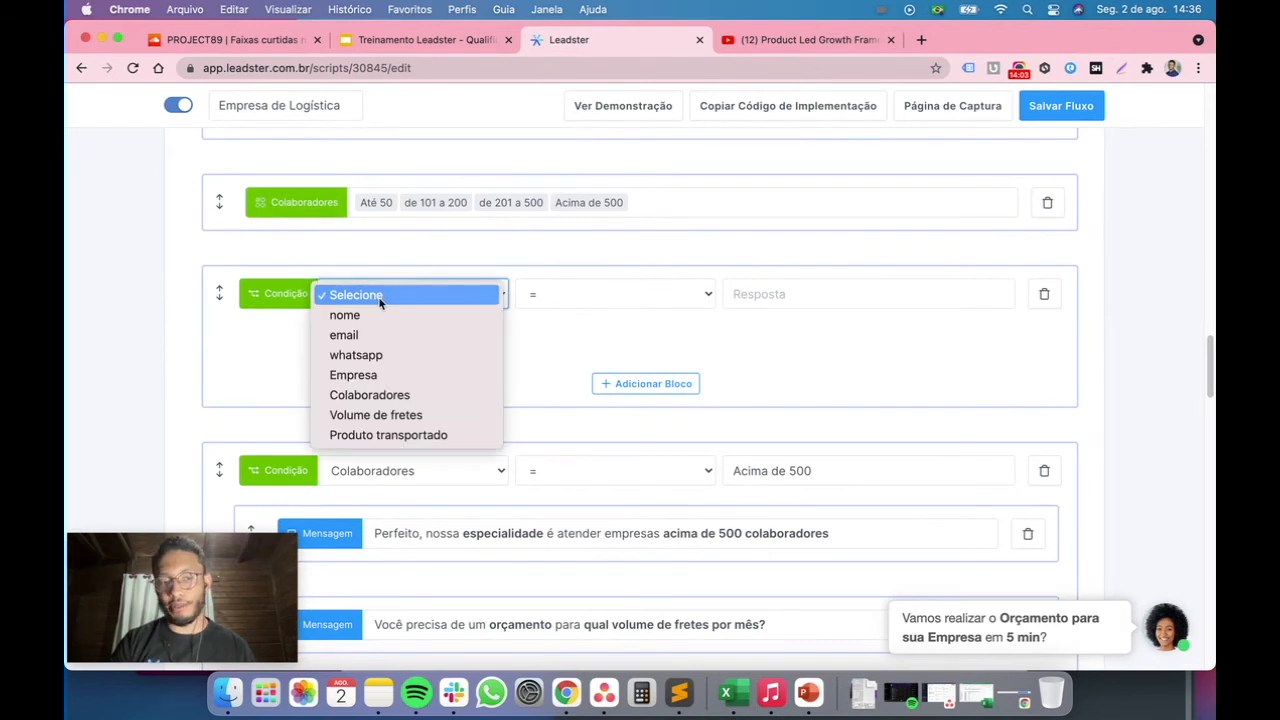
click(406, 395)
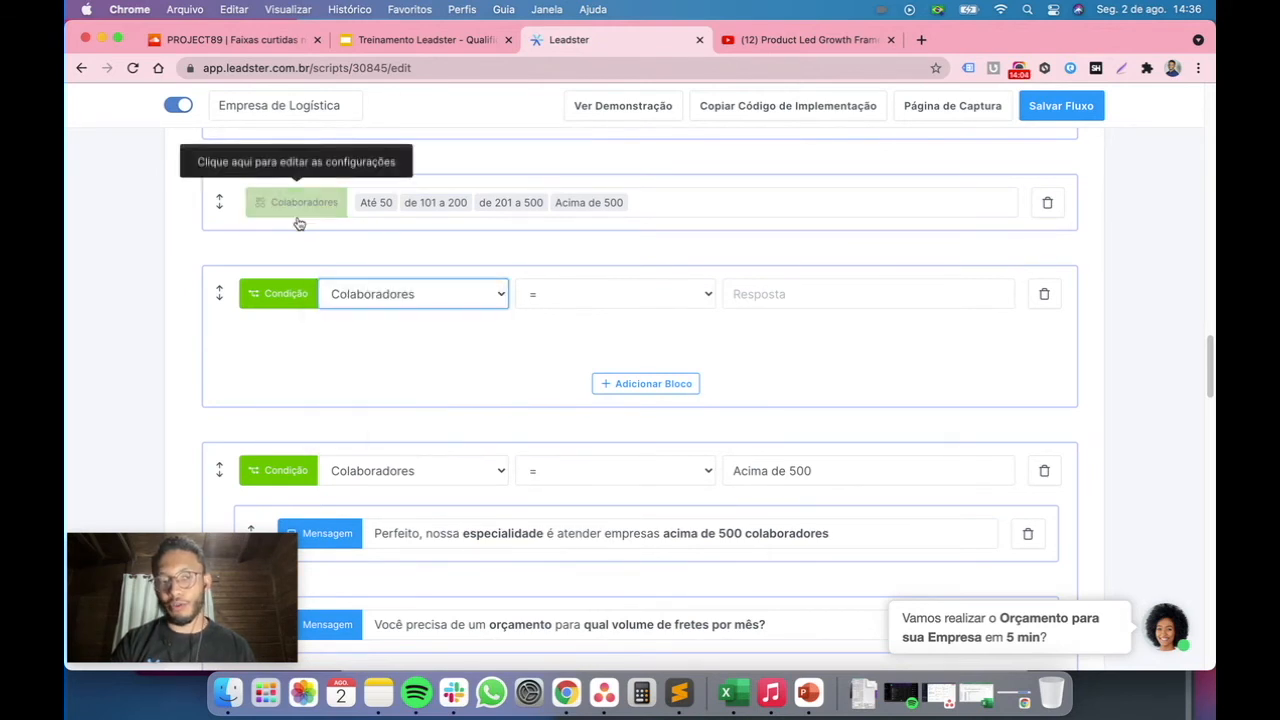
click(302, 204)
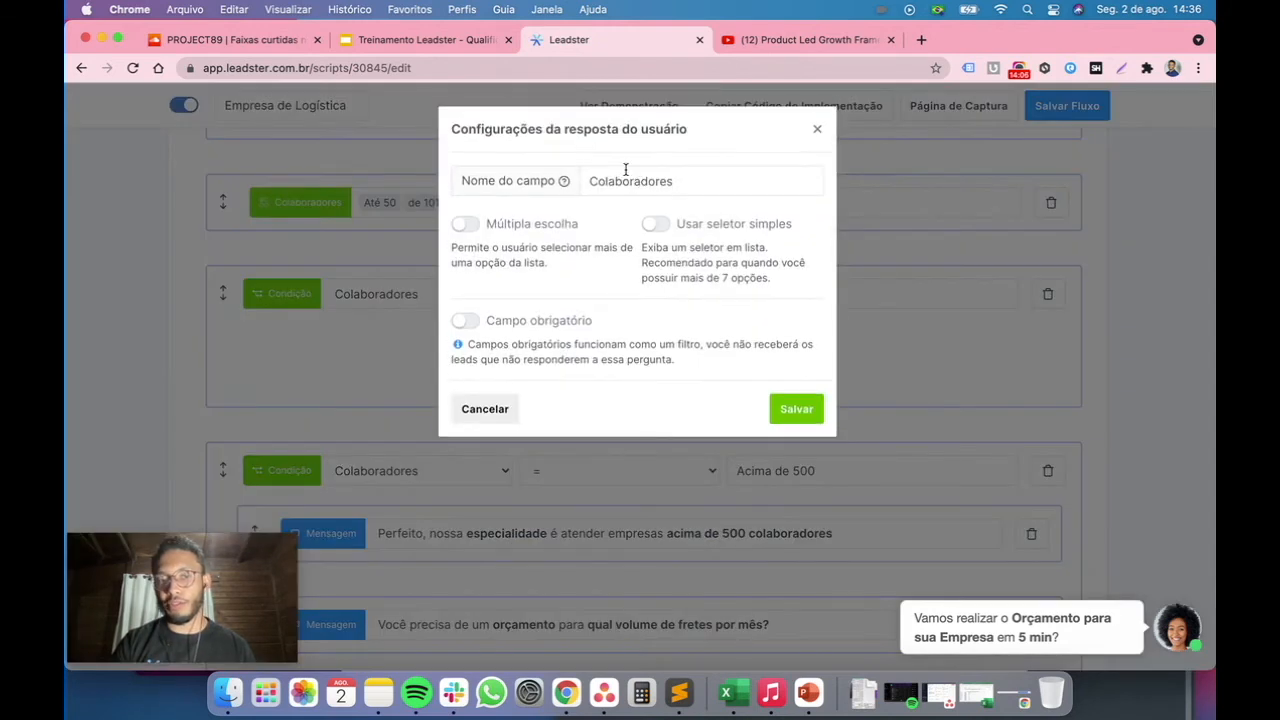
click(817, 129)
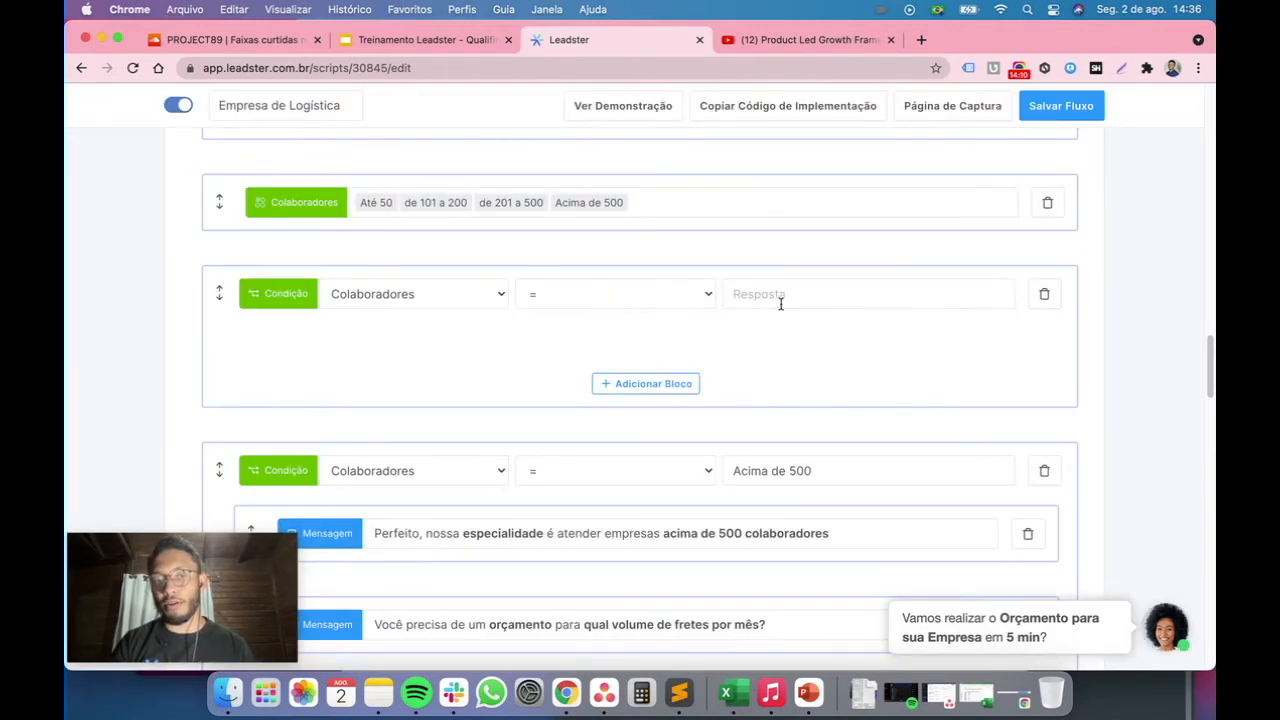
click(828, 305)
text(A)
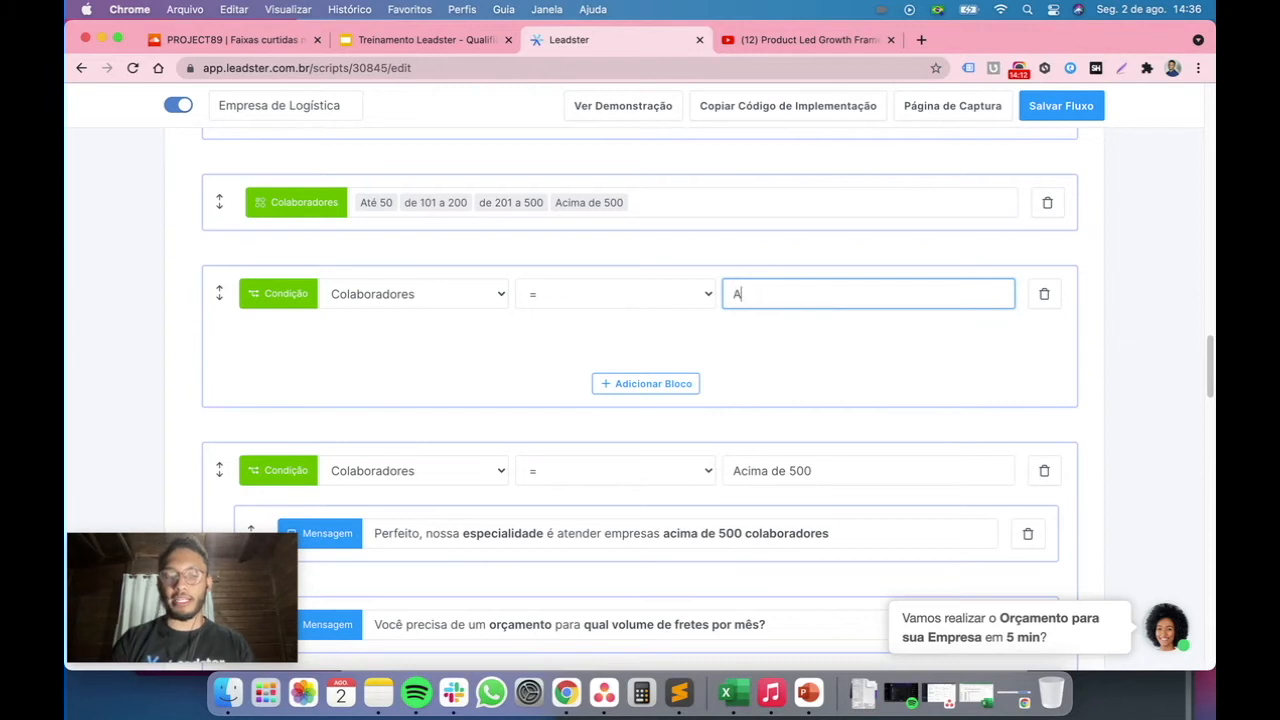
text(cima de 500)
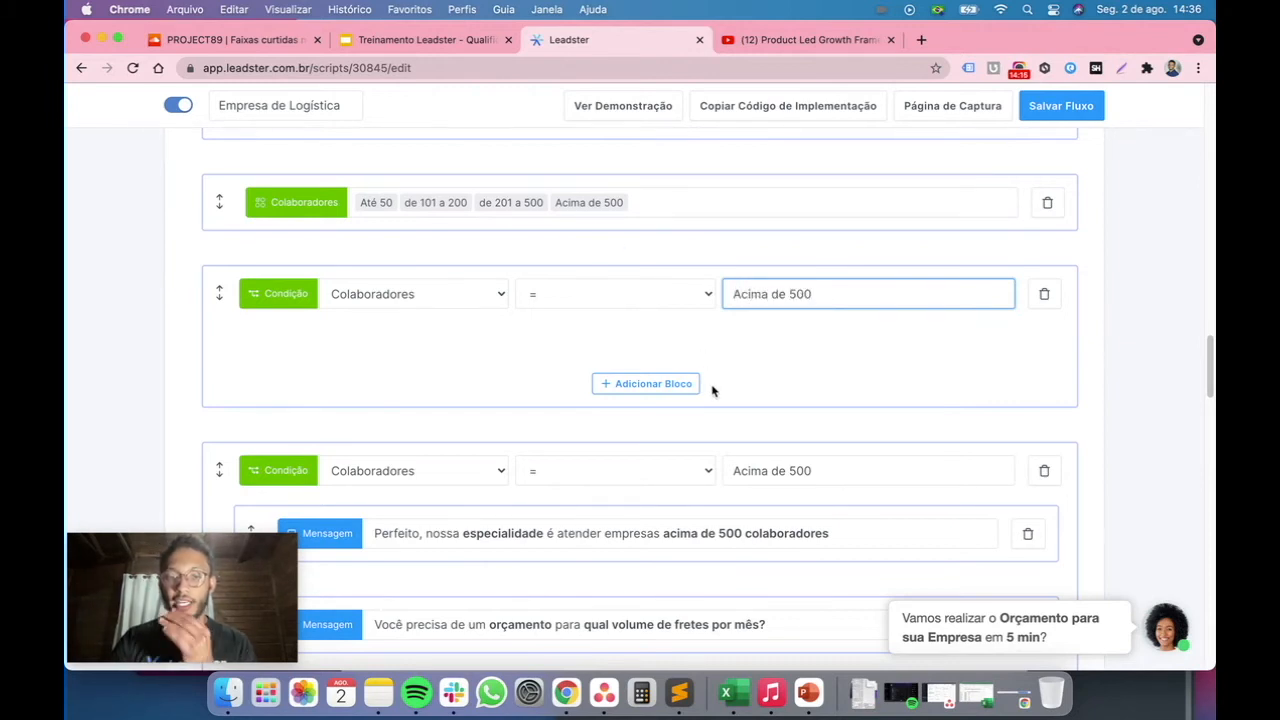
scroll(712, 390, down, 1)
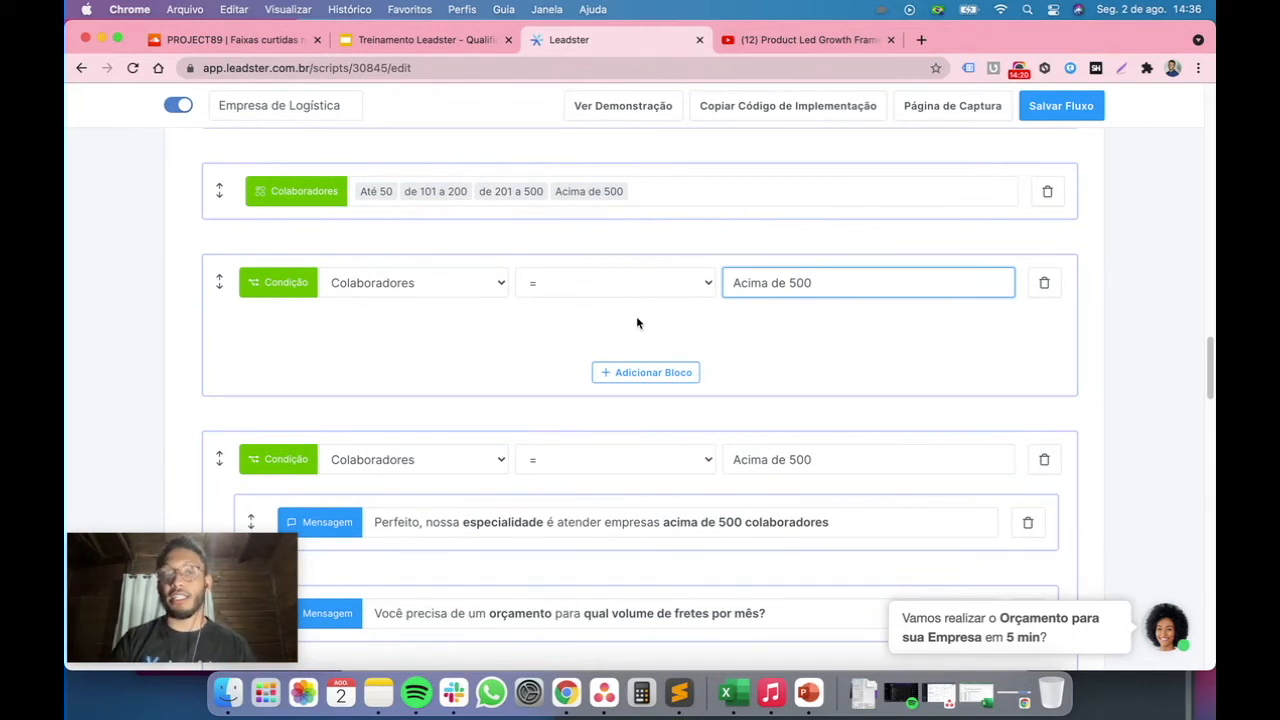
scroll(636, 318, down, 2)
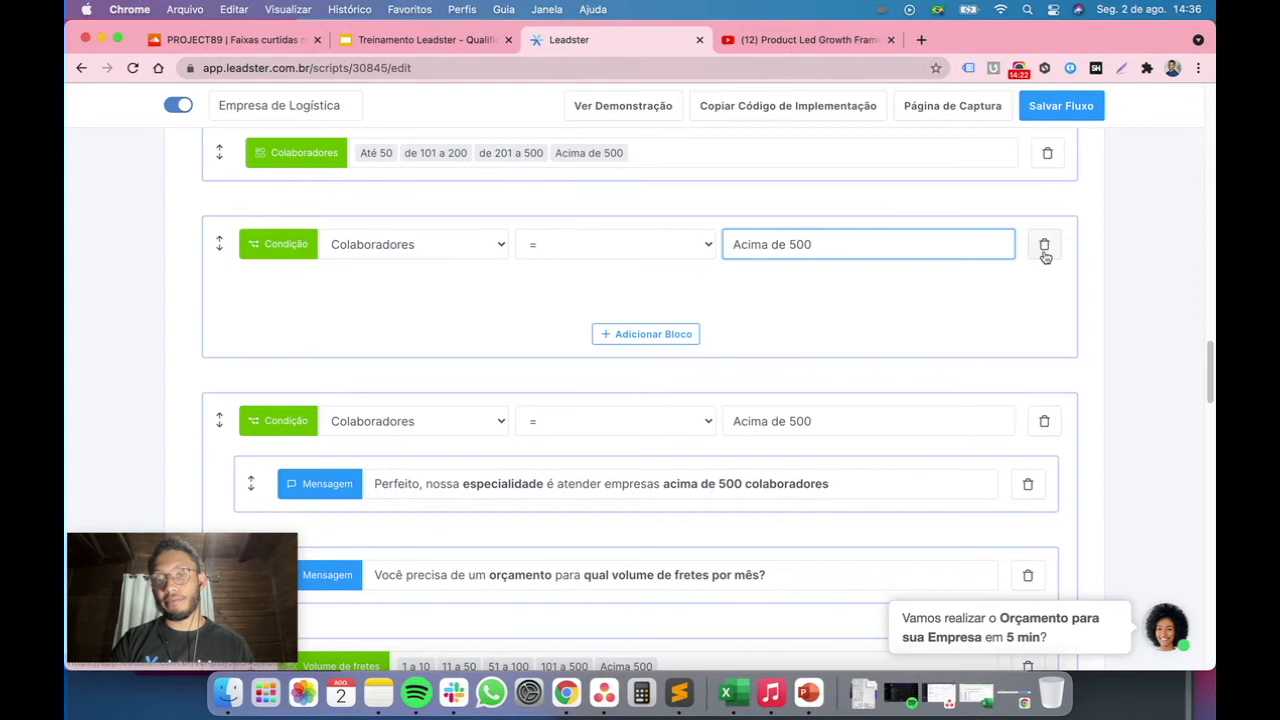
click(1044, 246)
Examine the second Colaboradores condition using ≠ Acima de 500 and the WhatsApp block above it
scroll(754, 310, down, 8)
scroll(757, 316, down, 10)
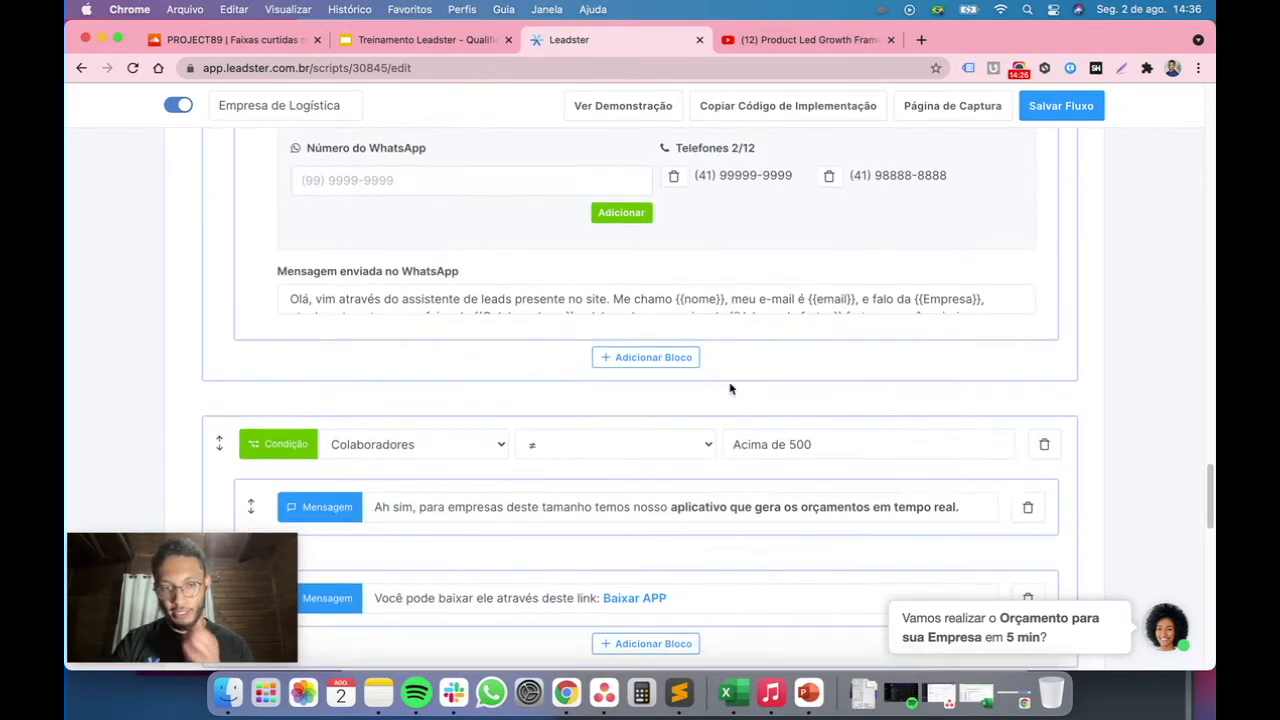
scroll(730, 389, down, 3)
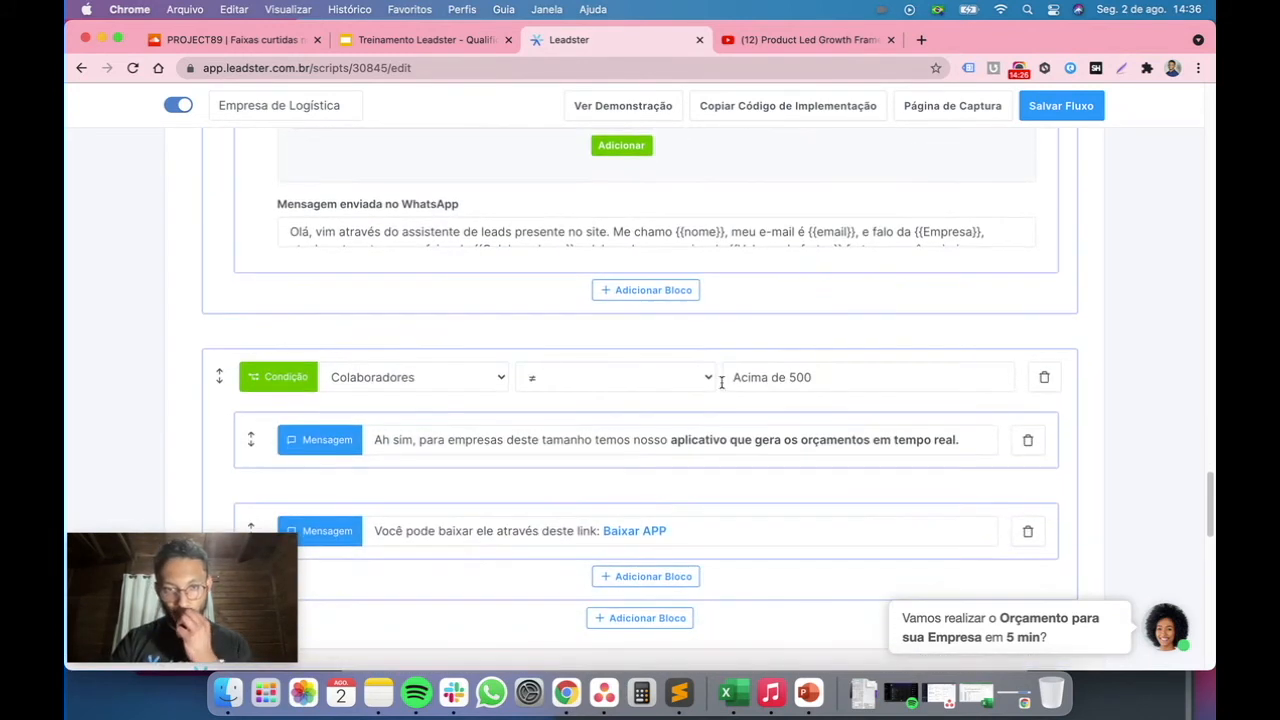
click(561, 383)
click(555, 383)
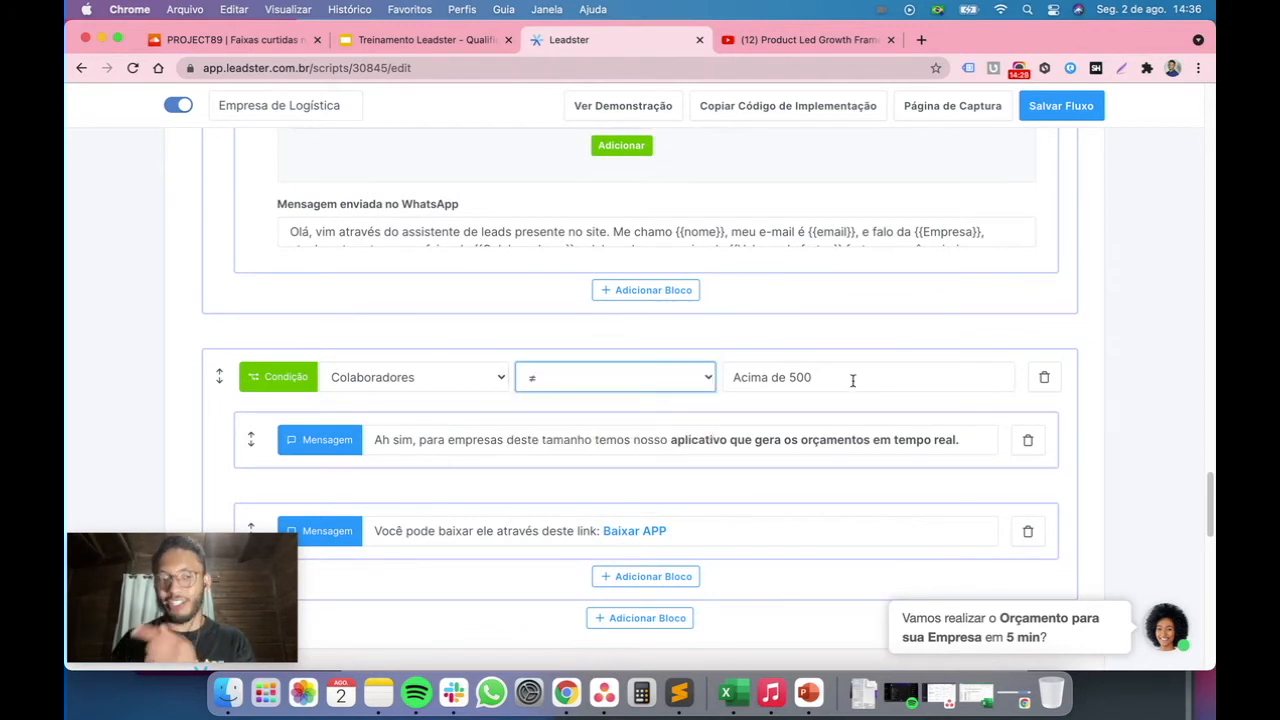
click(860, 379)
scroll(860, 381, down, 1)
mouse_move(864, 463)
scroll(863, 463, up, 10)
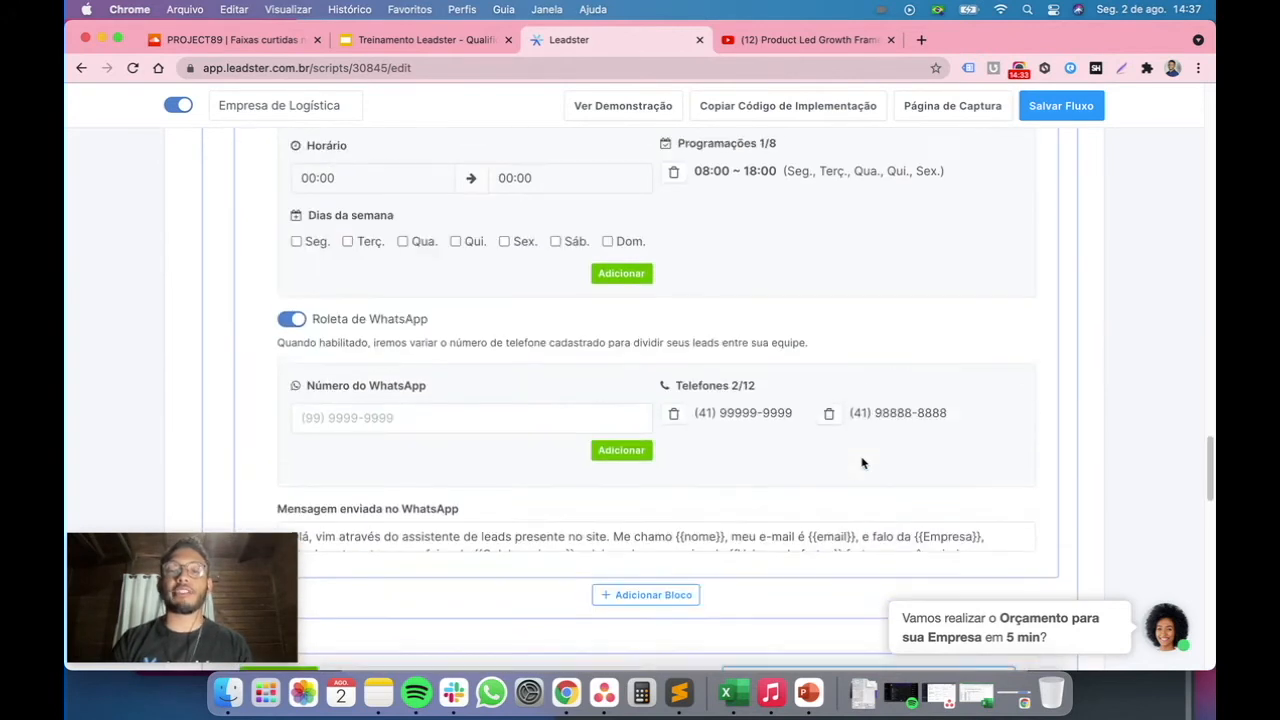
scroll(863, 463, up, 5)
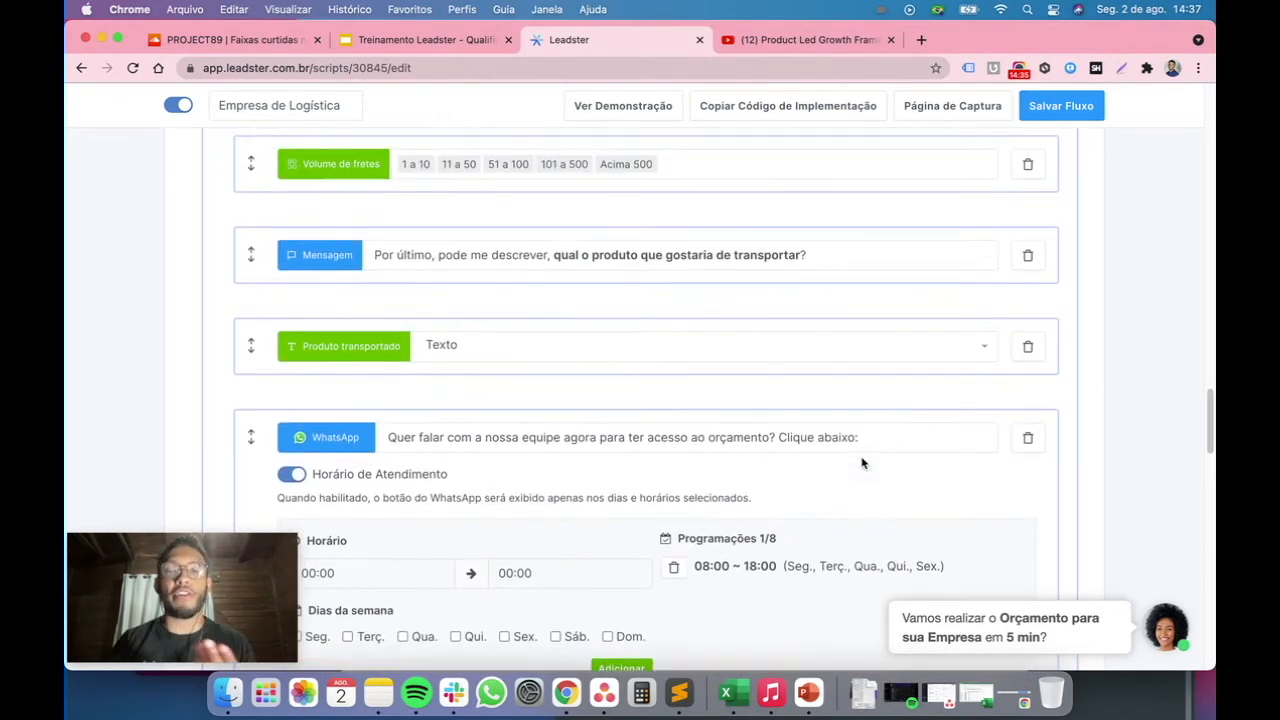
Compare the Colaboradores condition with the example-case slide, highlighting its 500 funcionários and estado de SP criteria
scroll(861, 457, up, 5)
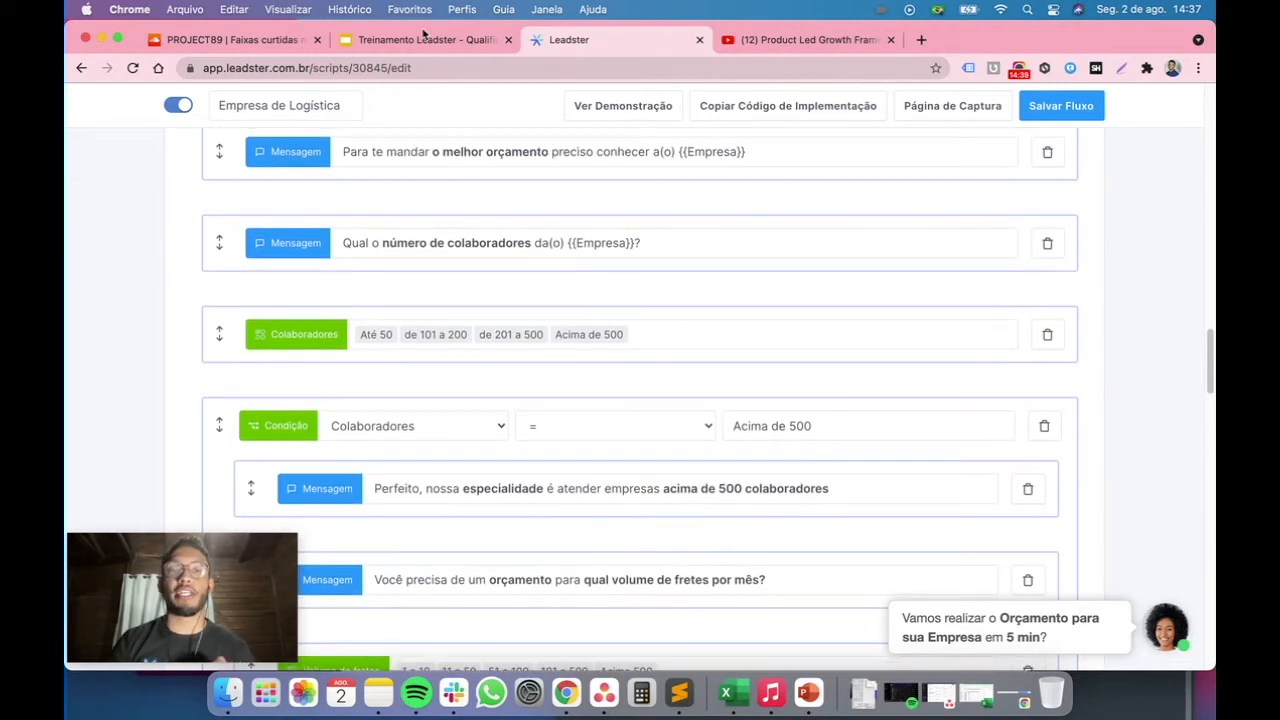
scroll(545, 201, down, 4)
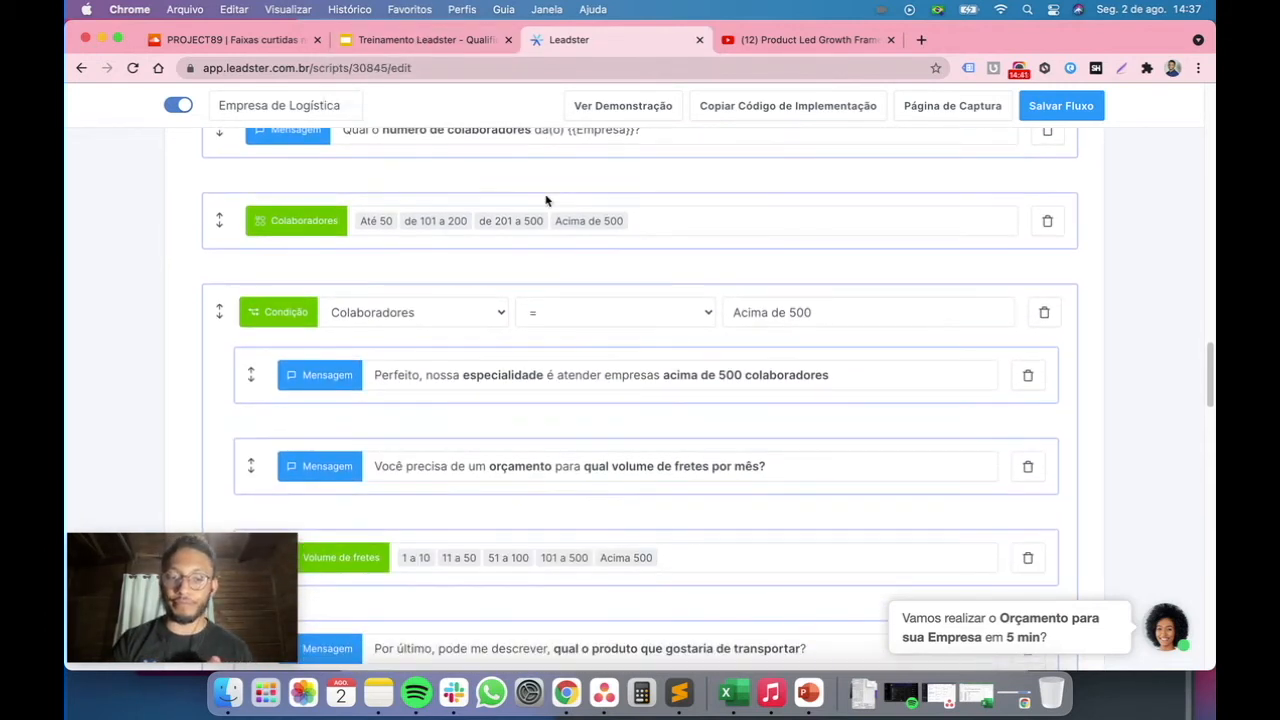
scroll(545, 201, up, 4)
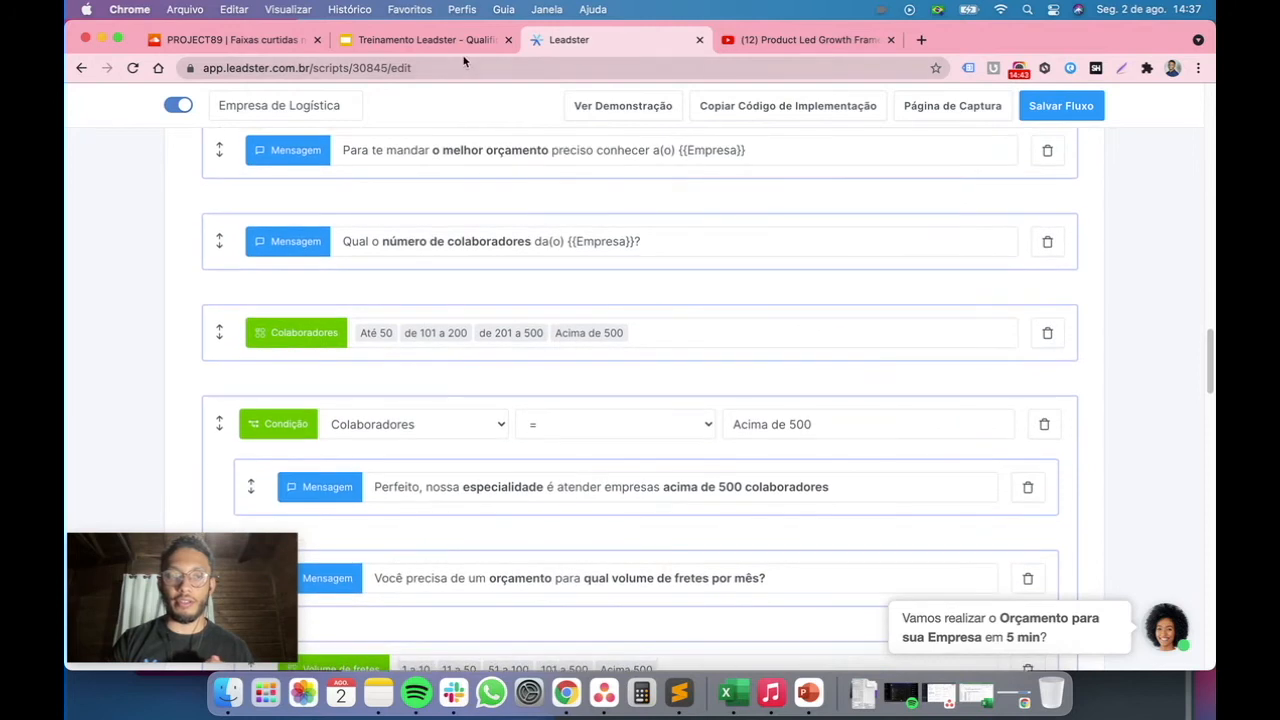
click(450, 42)
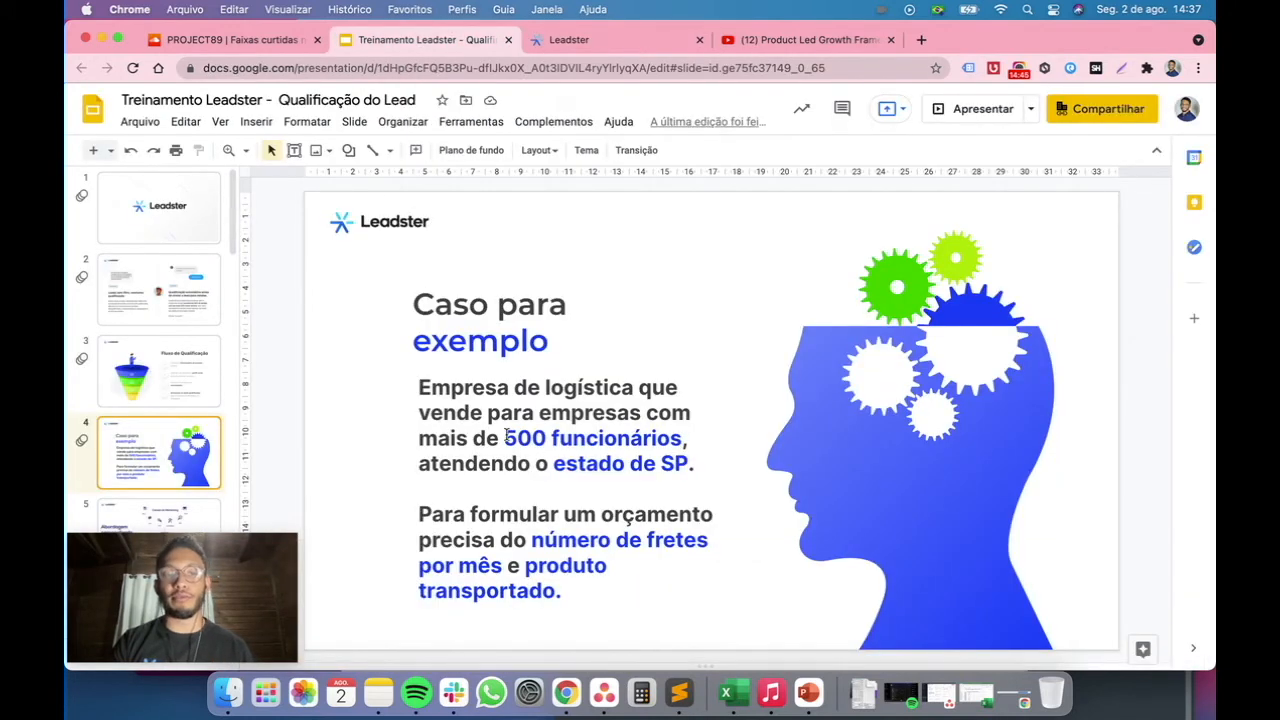
drag(504, 438, 684, 440)
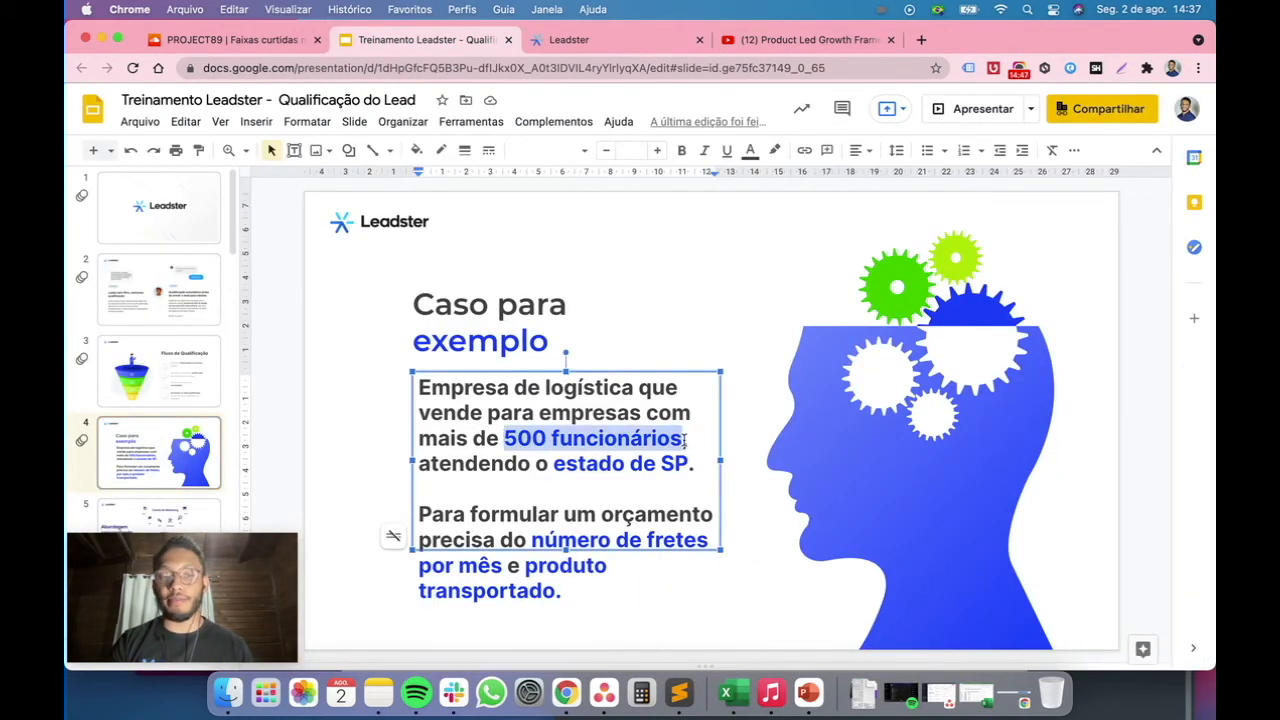
click(555, 466)
drag(557, 468, 684, 468)
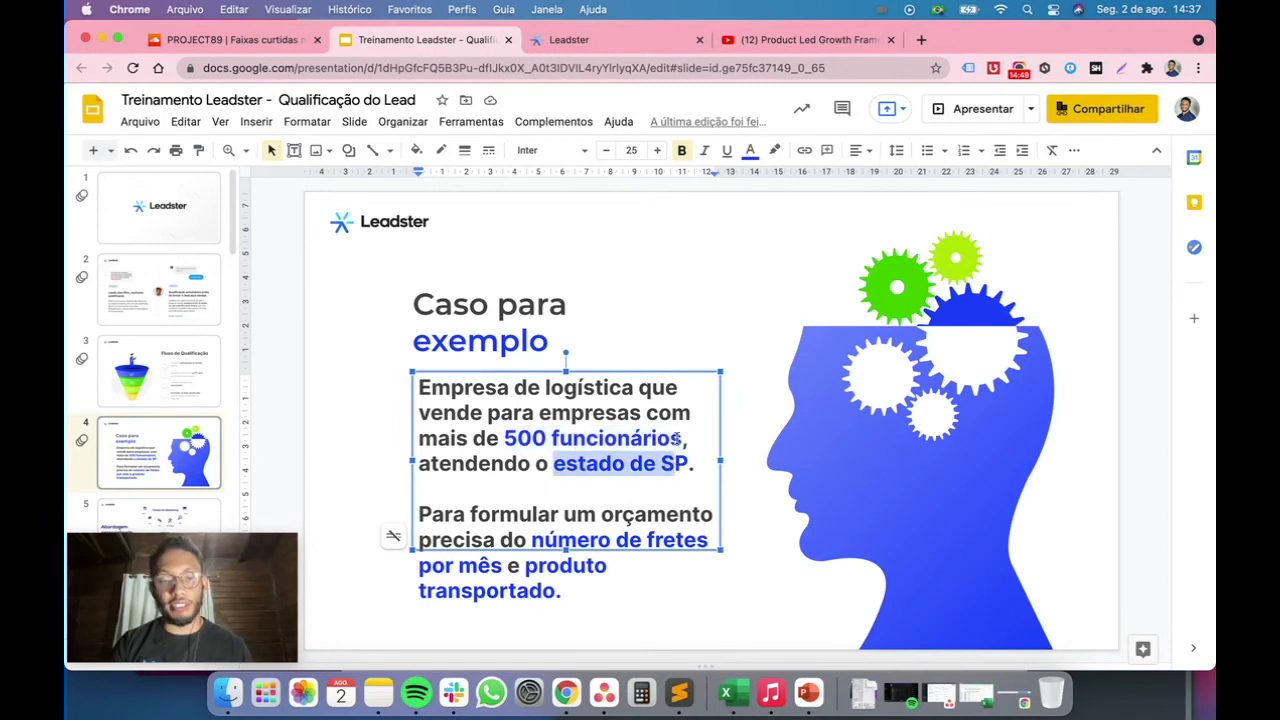
click(606, 50)
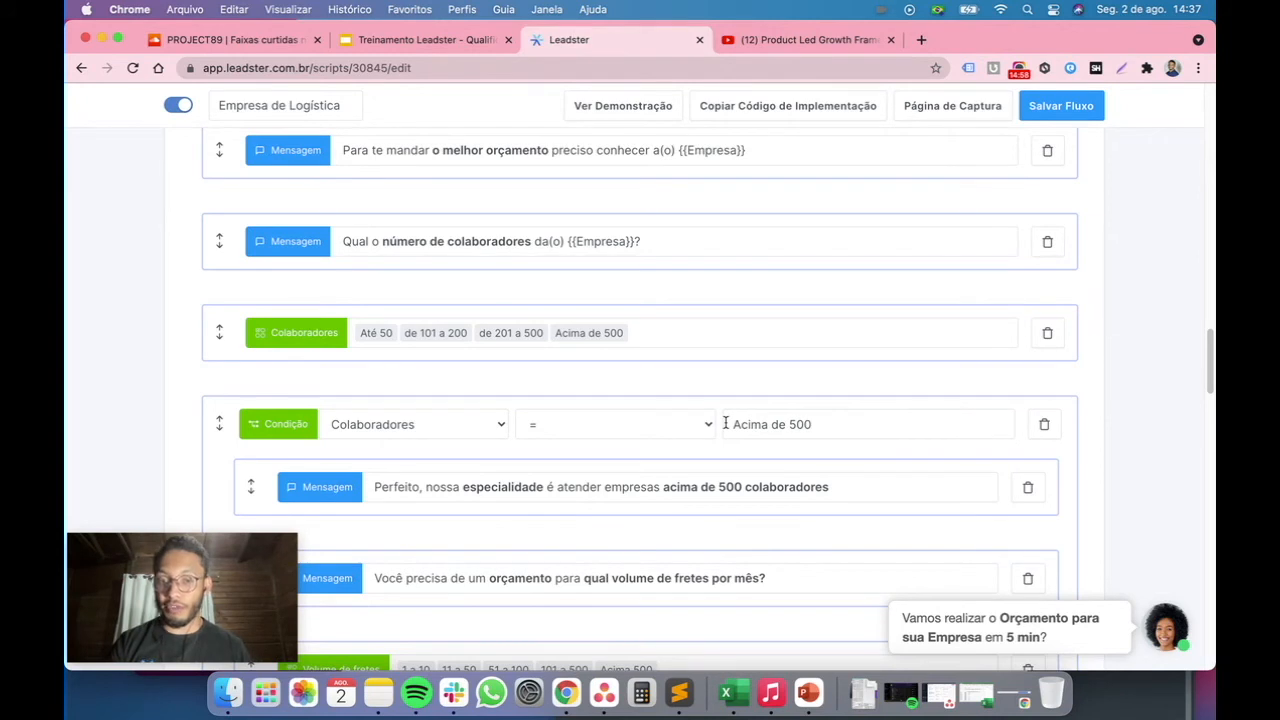
Examine the condition's Acima de 500 value and the specialty message inside it
mouse_move(698, 387)
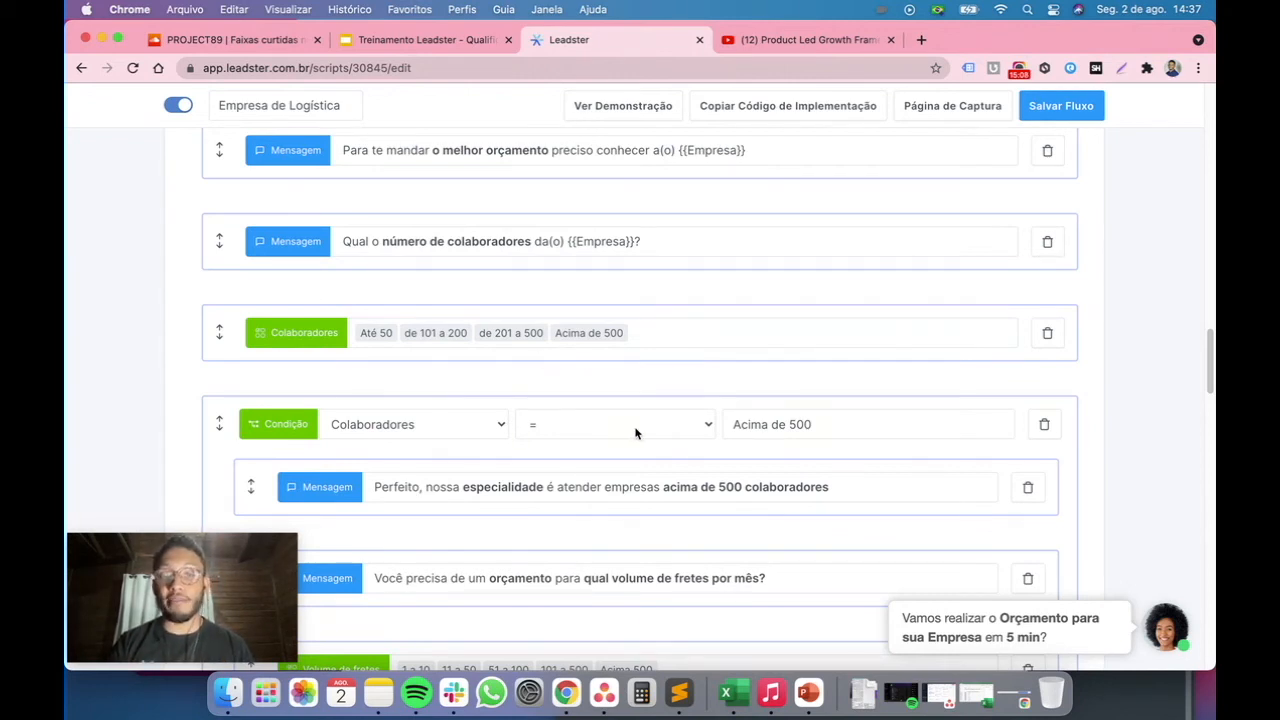
triple_click(747, 424)
scroll(800, 420, down, 2)
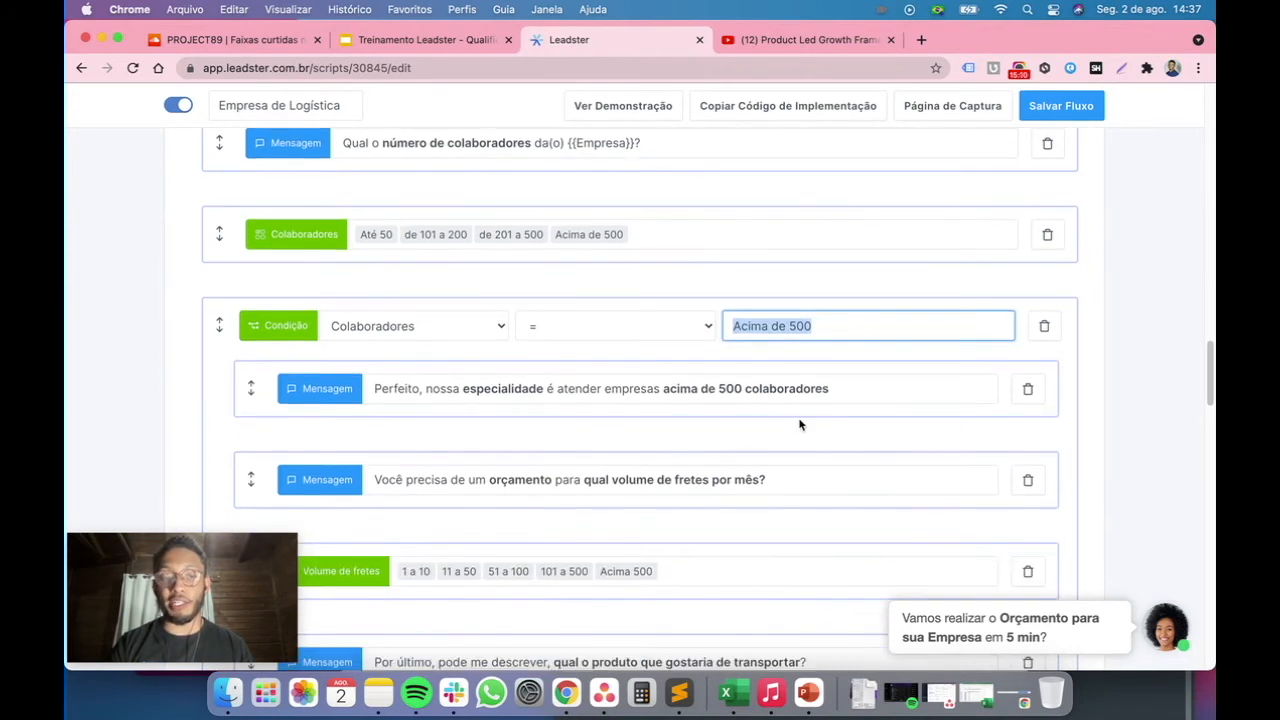
drag(426, 388, 729, 388)
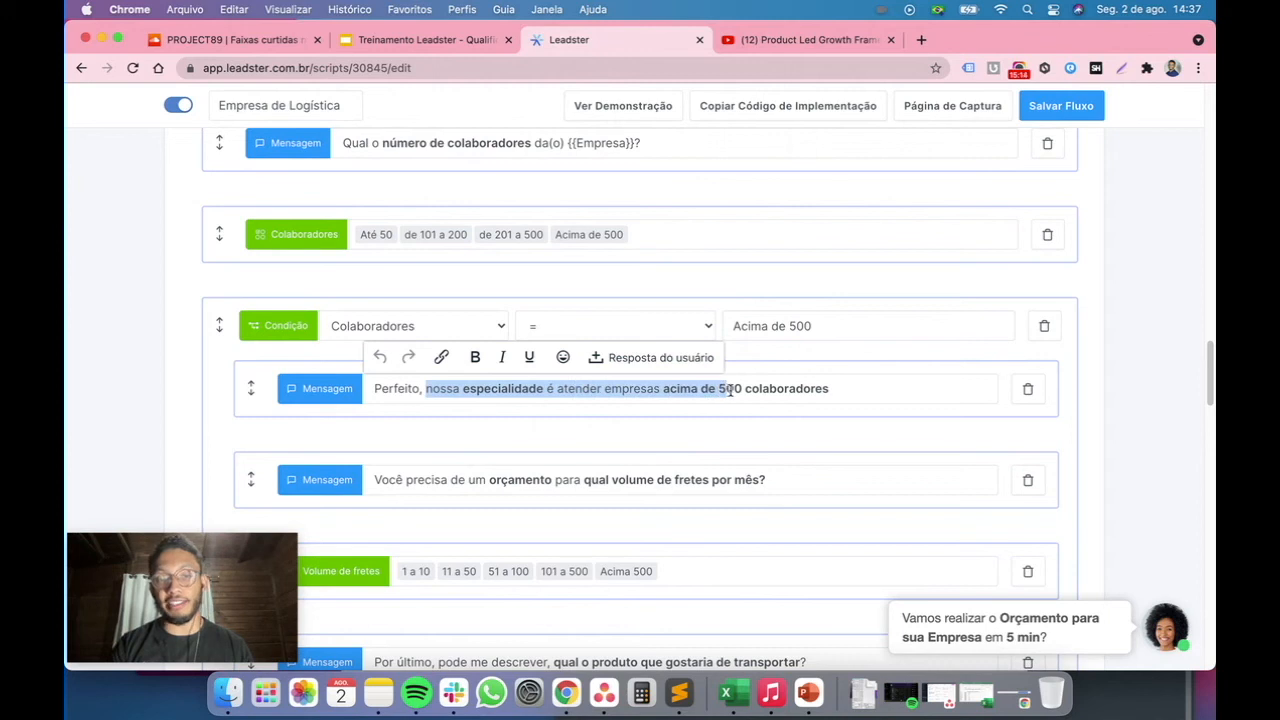
click(851, 371)
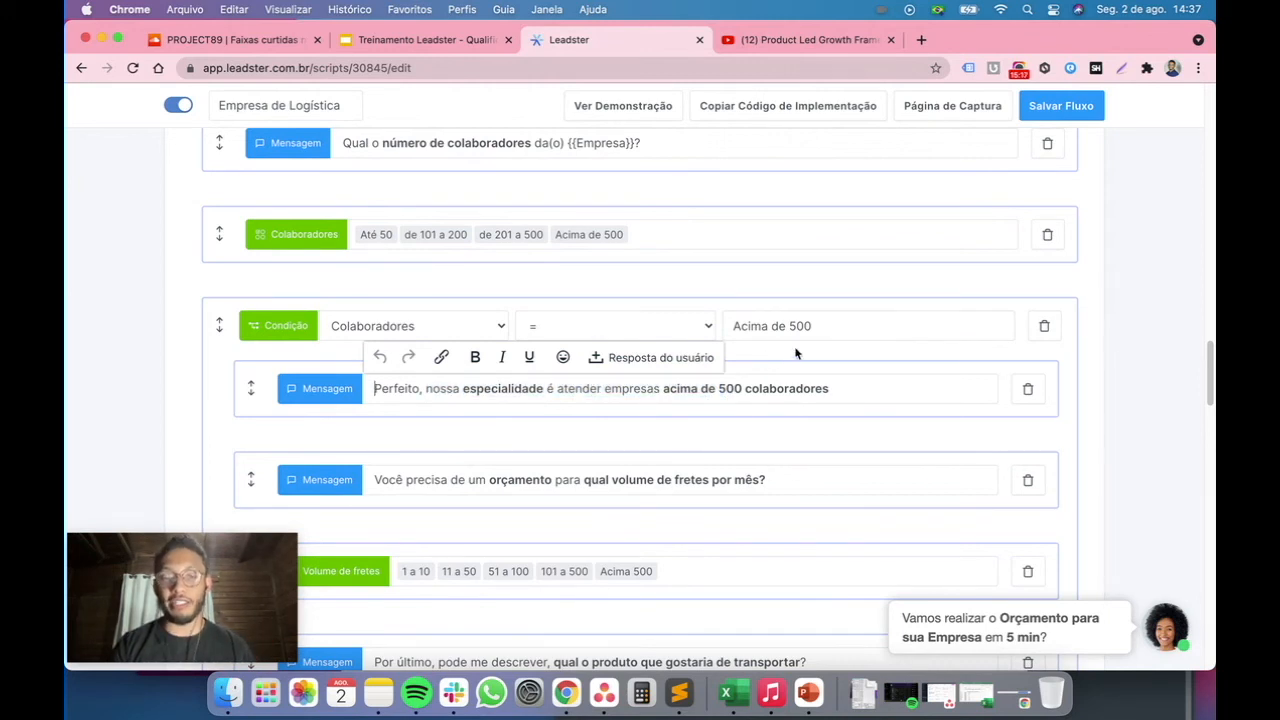
scroll(795, 350, down, 1)
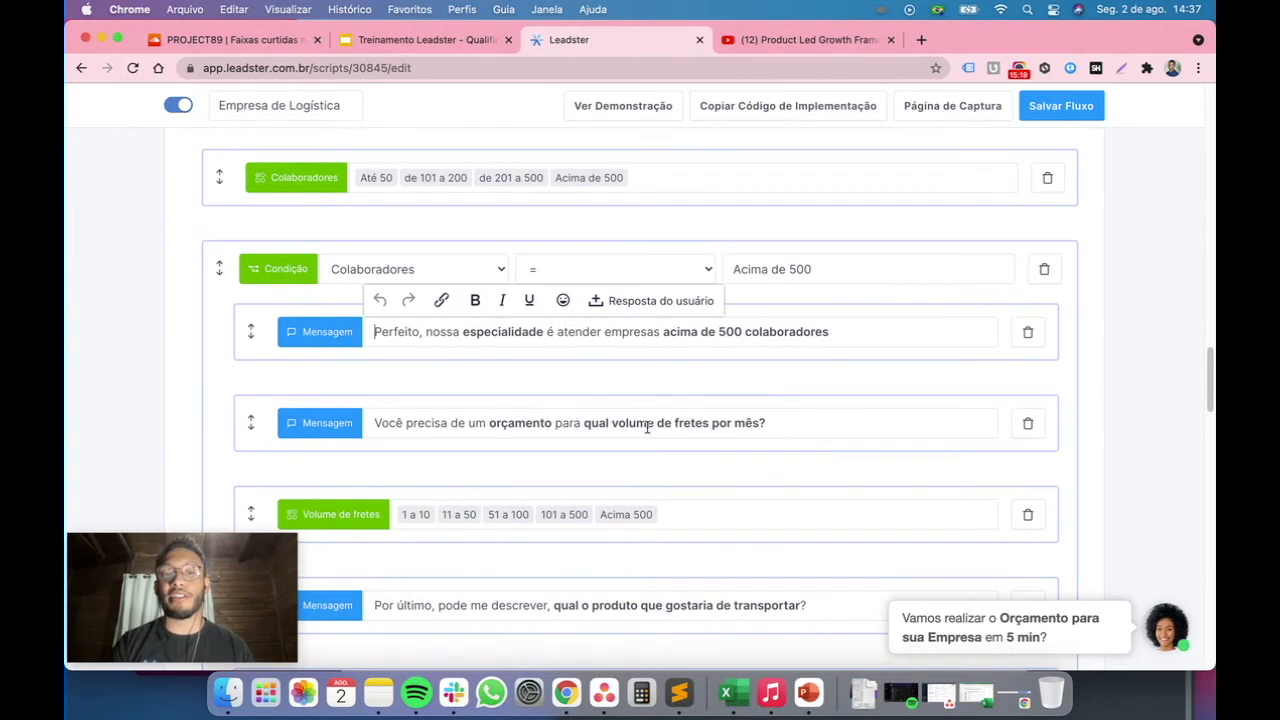
Open the Fluxo de Qualificação slide and highlight its third stage about knowing the lead's need
click(432, 45)
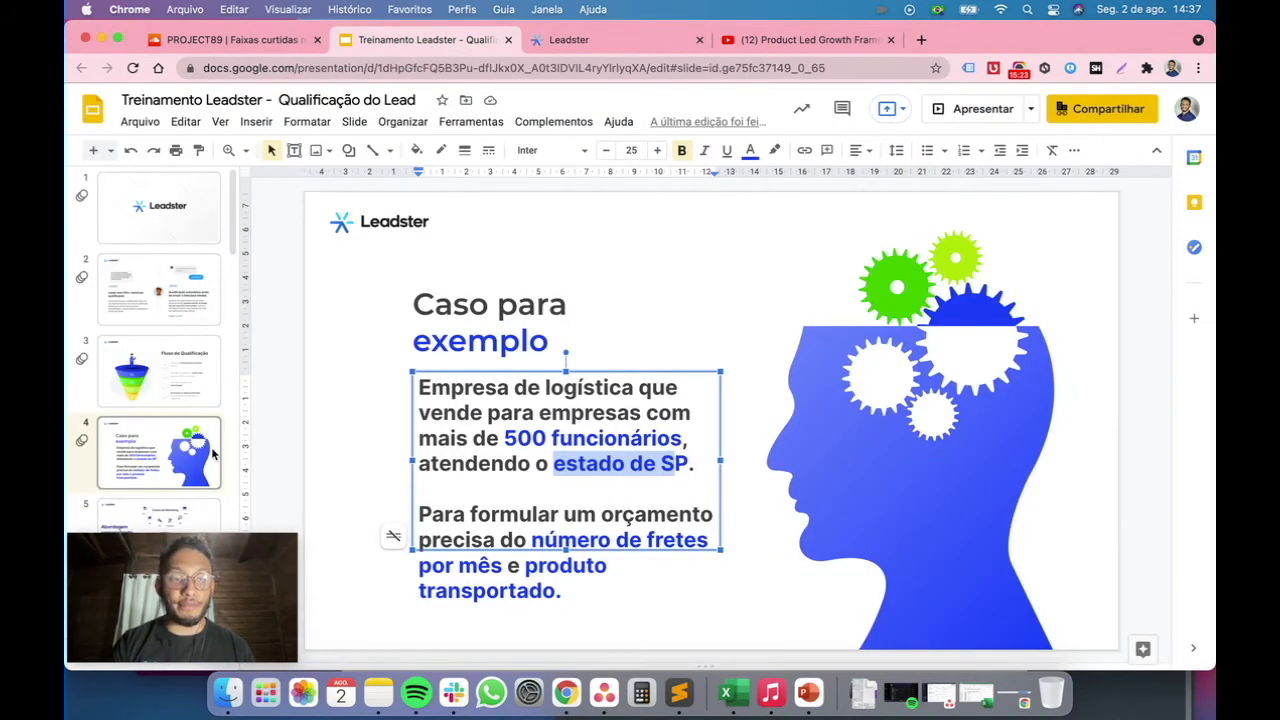
scroll(153, 447, down, 1)
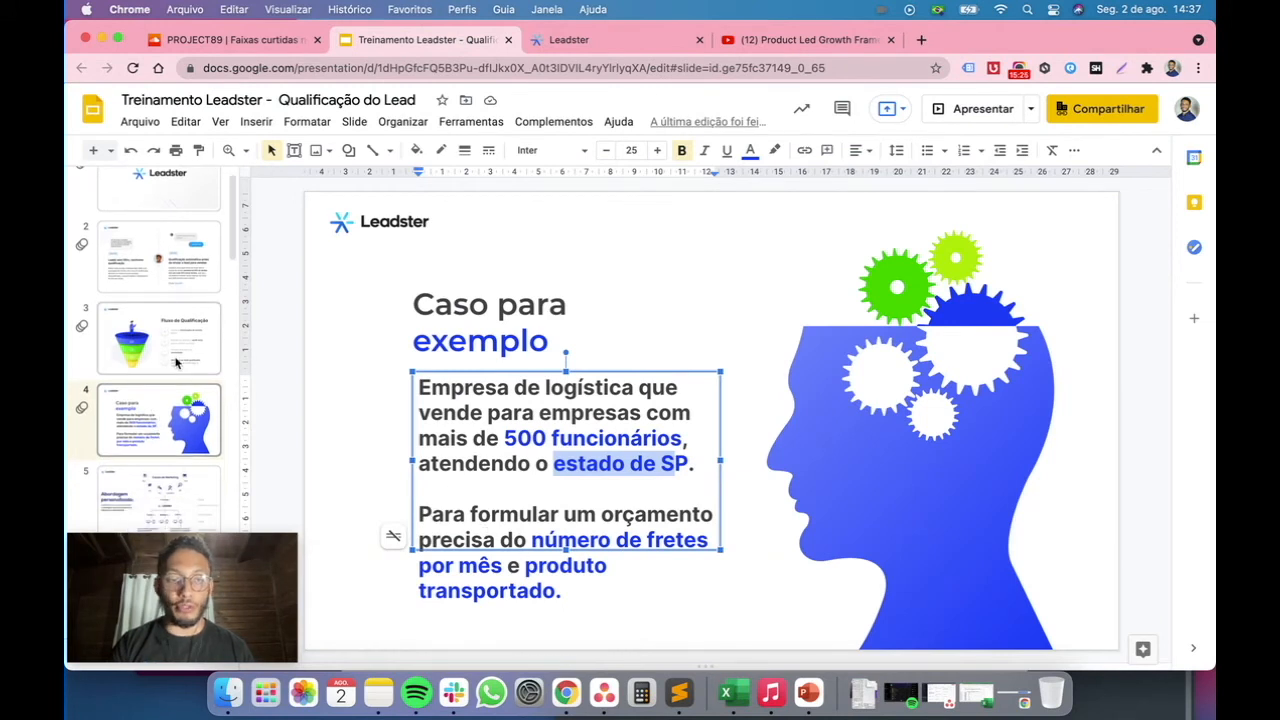
click(172, 360)
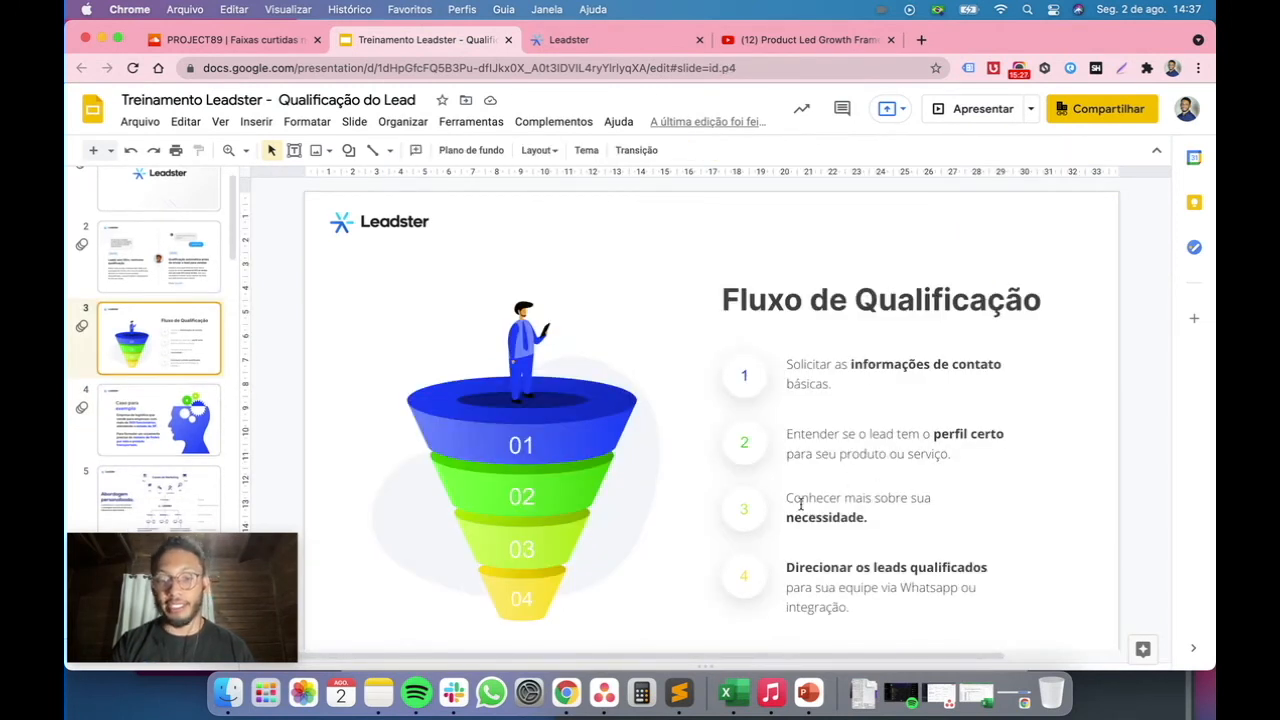
drag(789, 500, 900, 517)
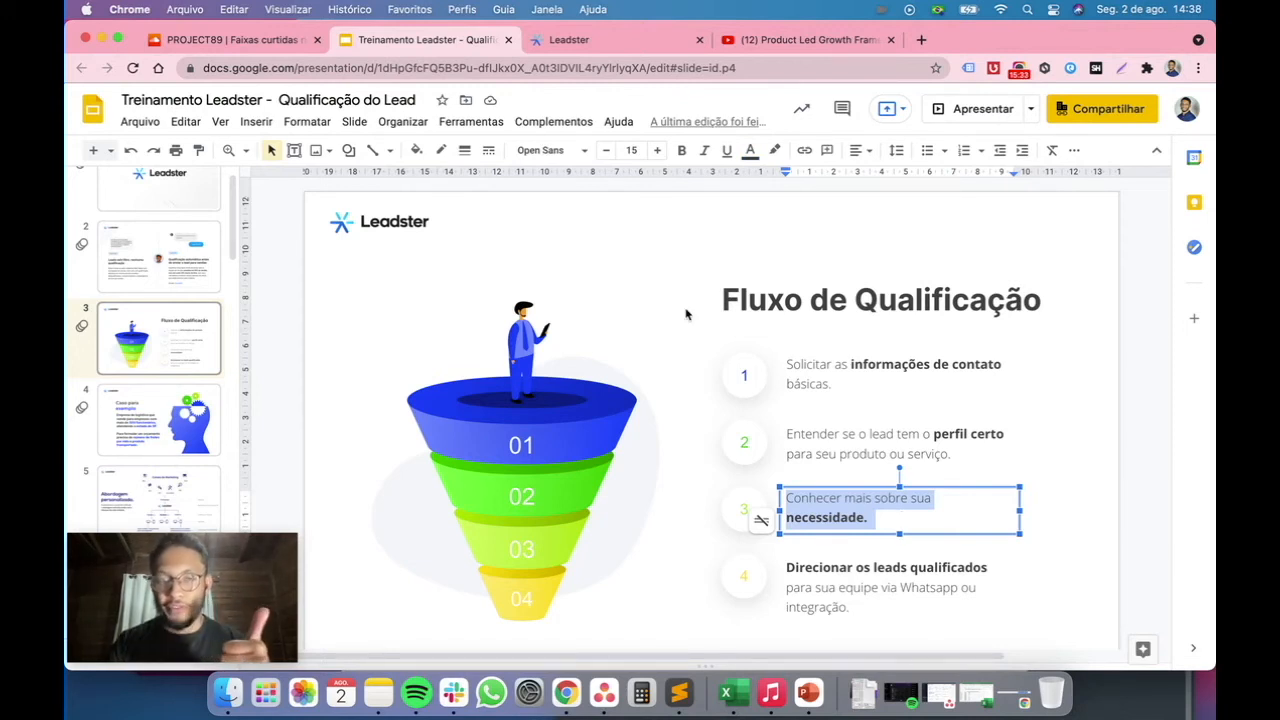
click(617, 45)
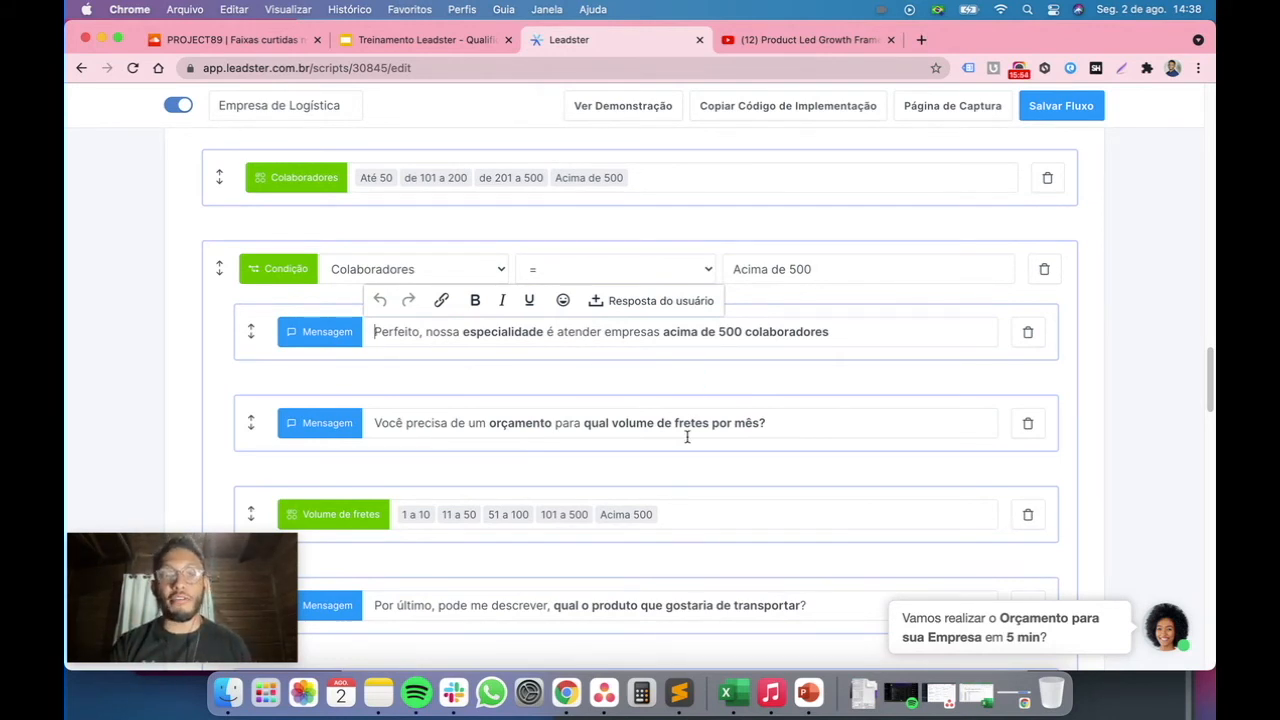
Review the freight-volume question and the remaining blocks down to the WhatsApp block
scroll(686, 437, down, 1)
drag(474, 337, 806, 341)
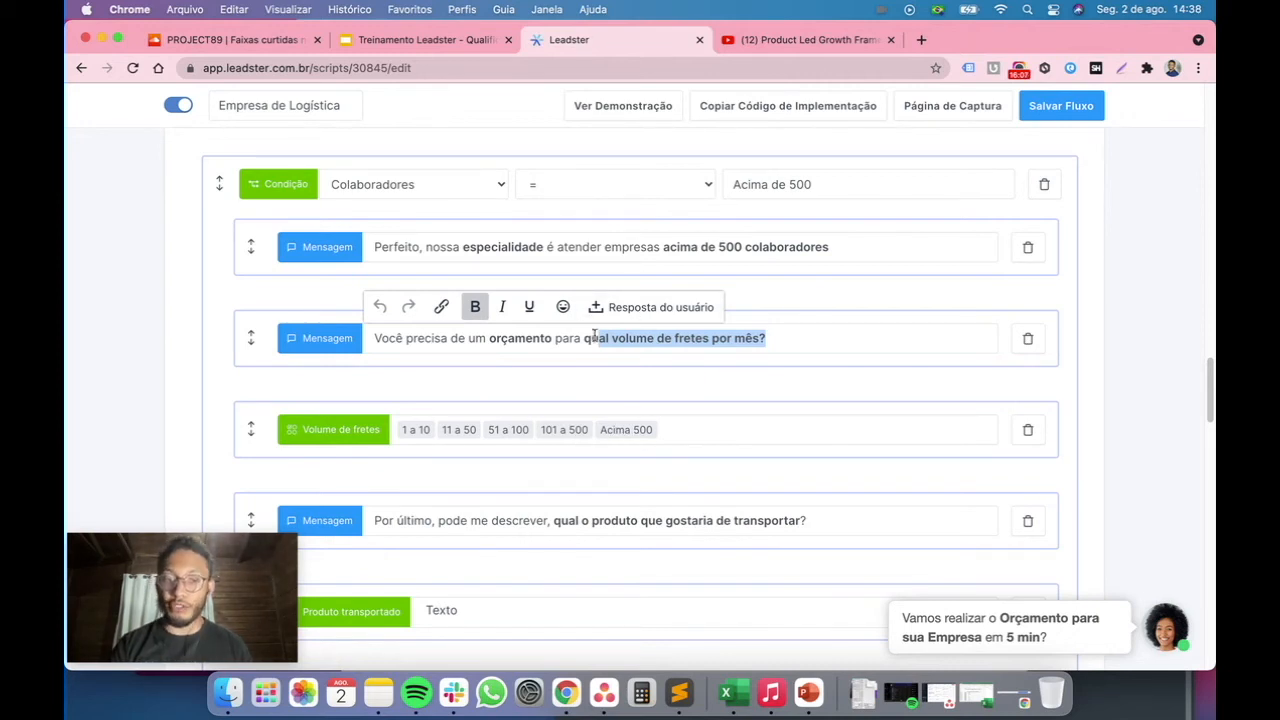
scroll(551, 440, down, 1)
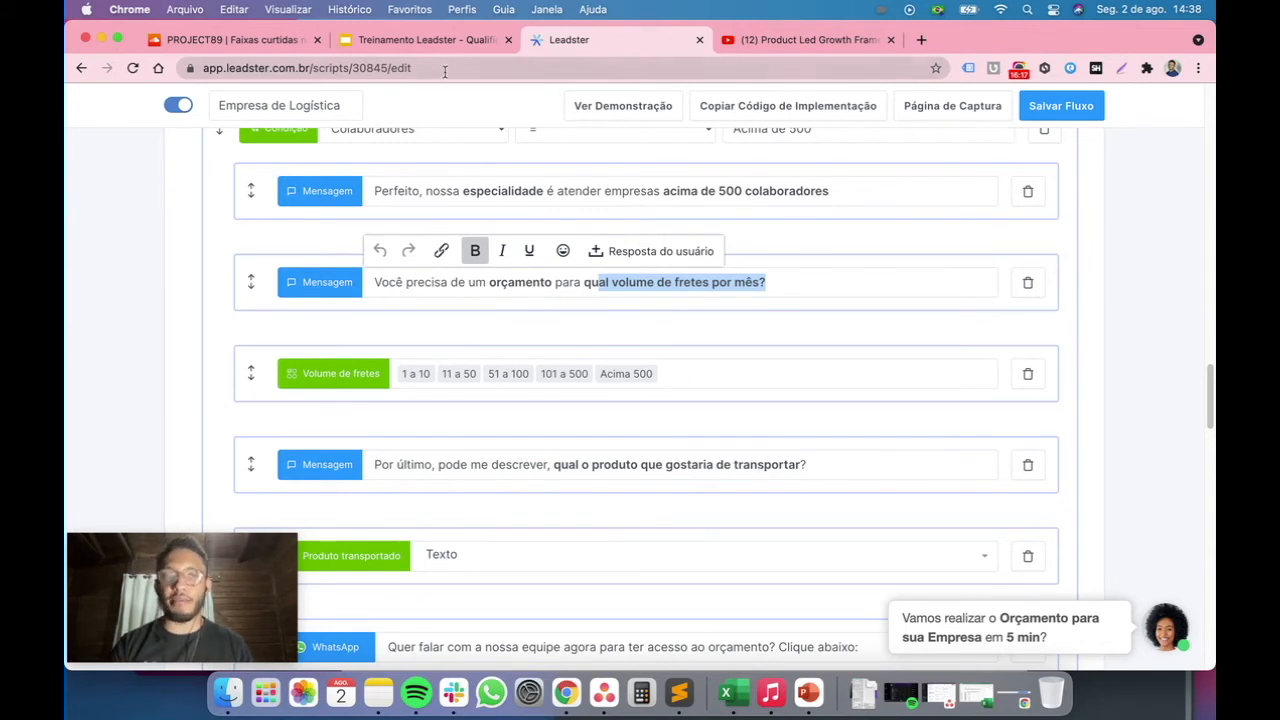
scroll(577, 460, down, 2)
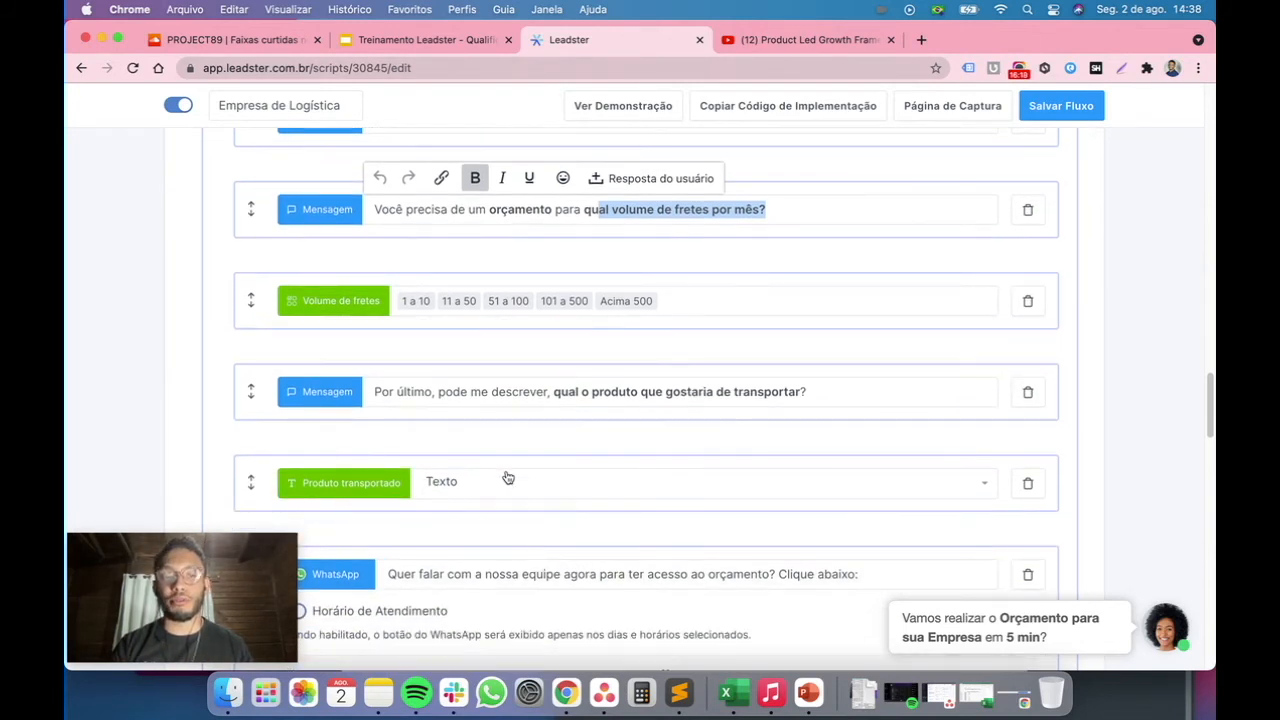
scroll(507, 477, down, 1)
scroll(457, 464, up, 2)
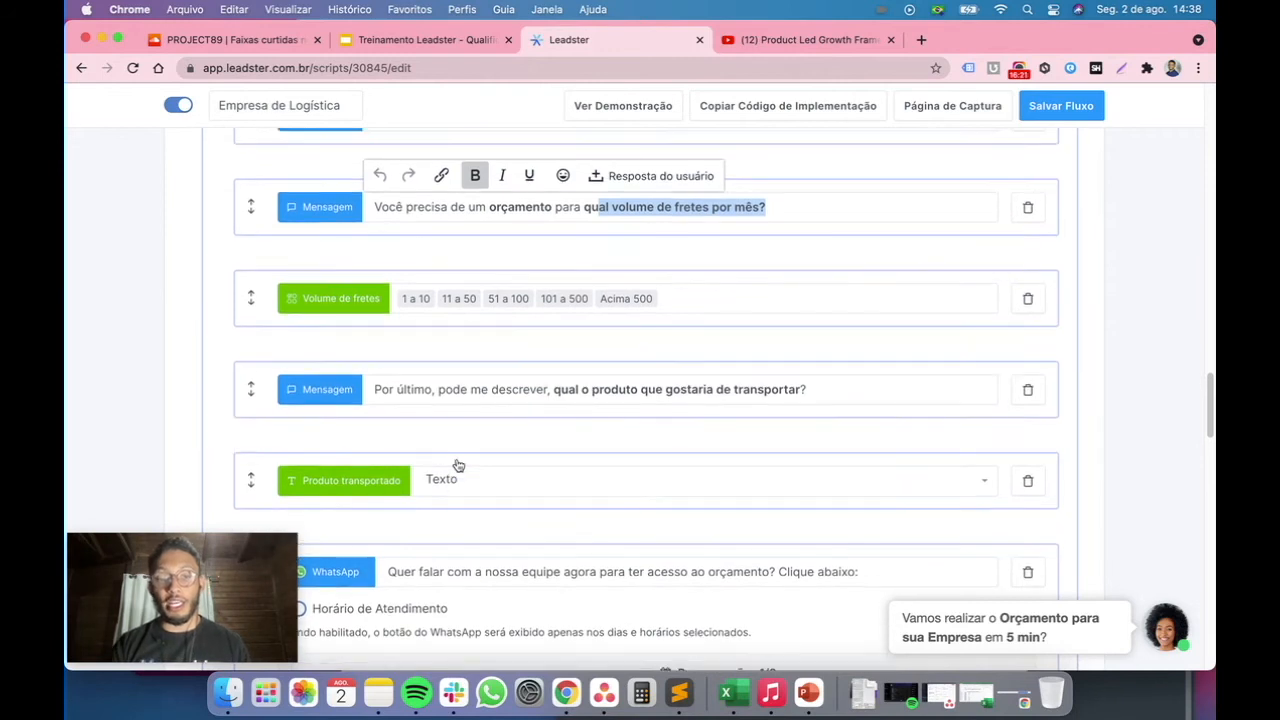
scroll(457, 464, down, 5)
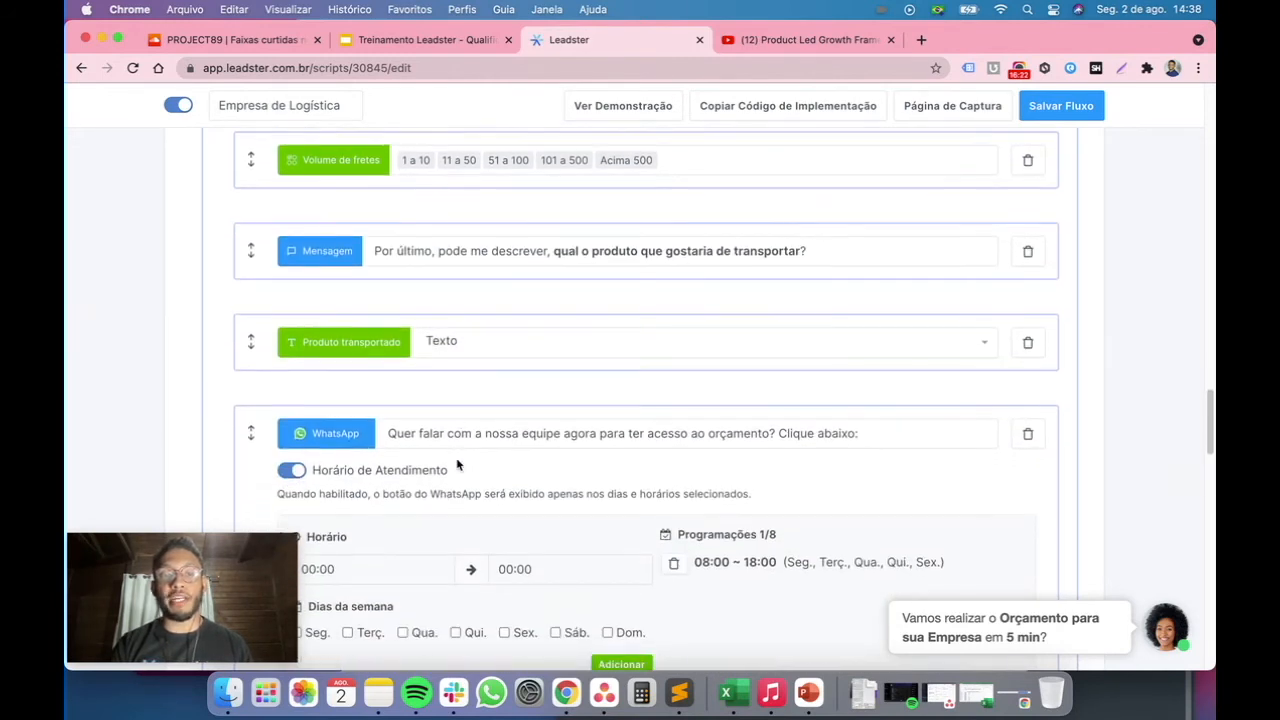
scroll(495, 471, up, 7)
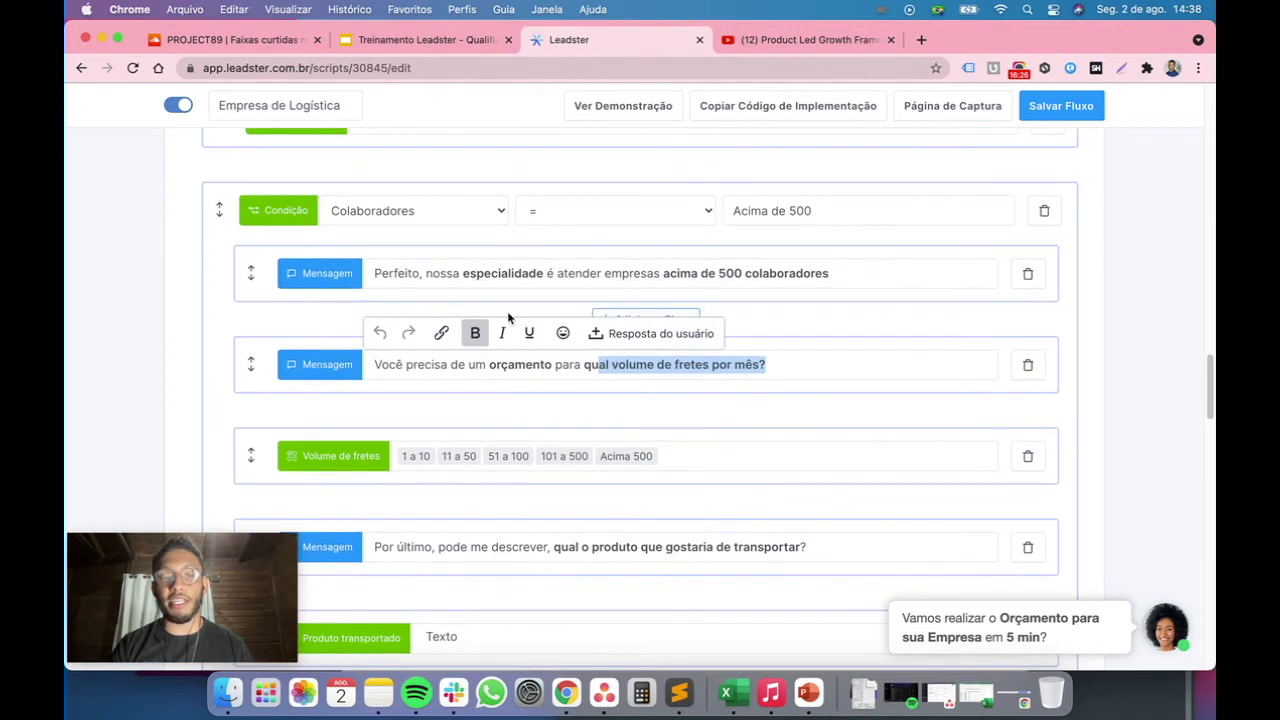
click(531, 502)
scroll(547, 509, down, 1)
scroll(547, 509, down, 1)
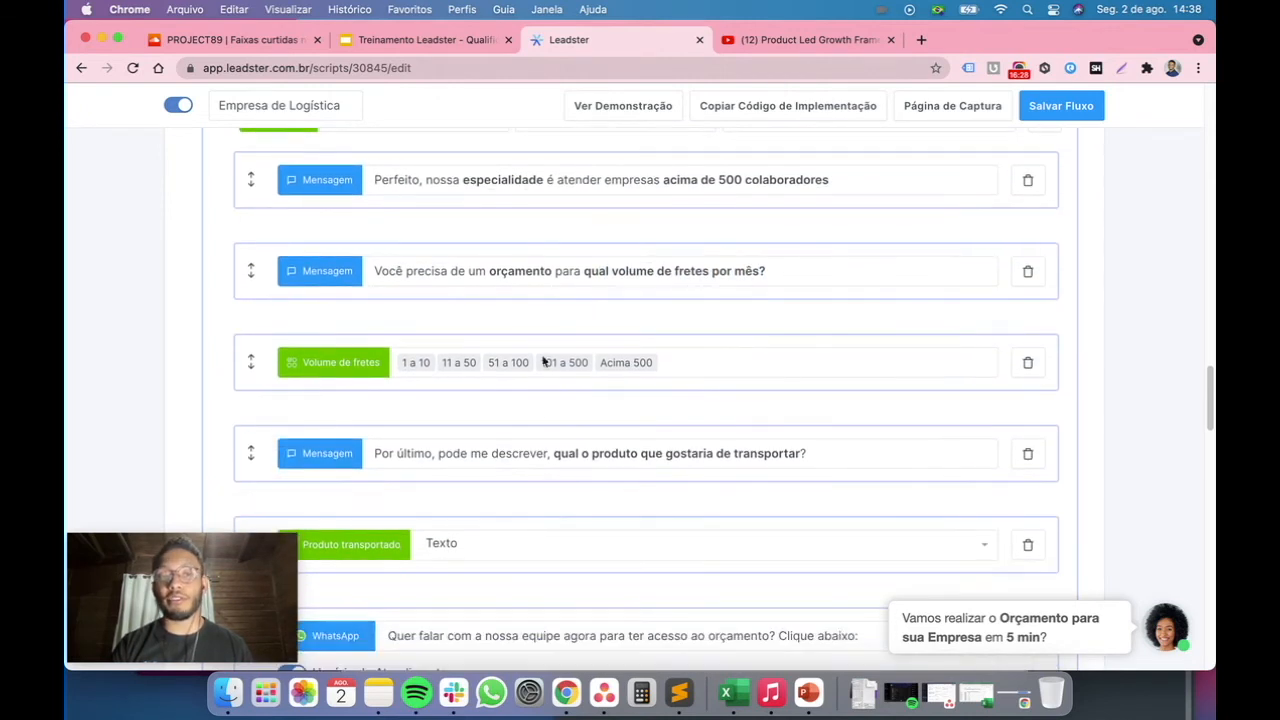
scroll(631, 500, down, 5)
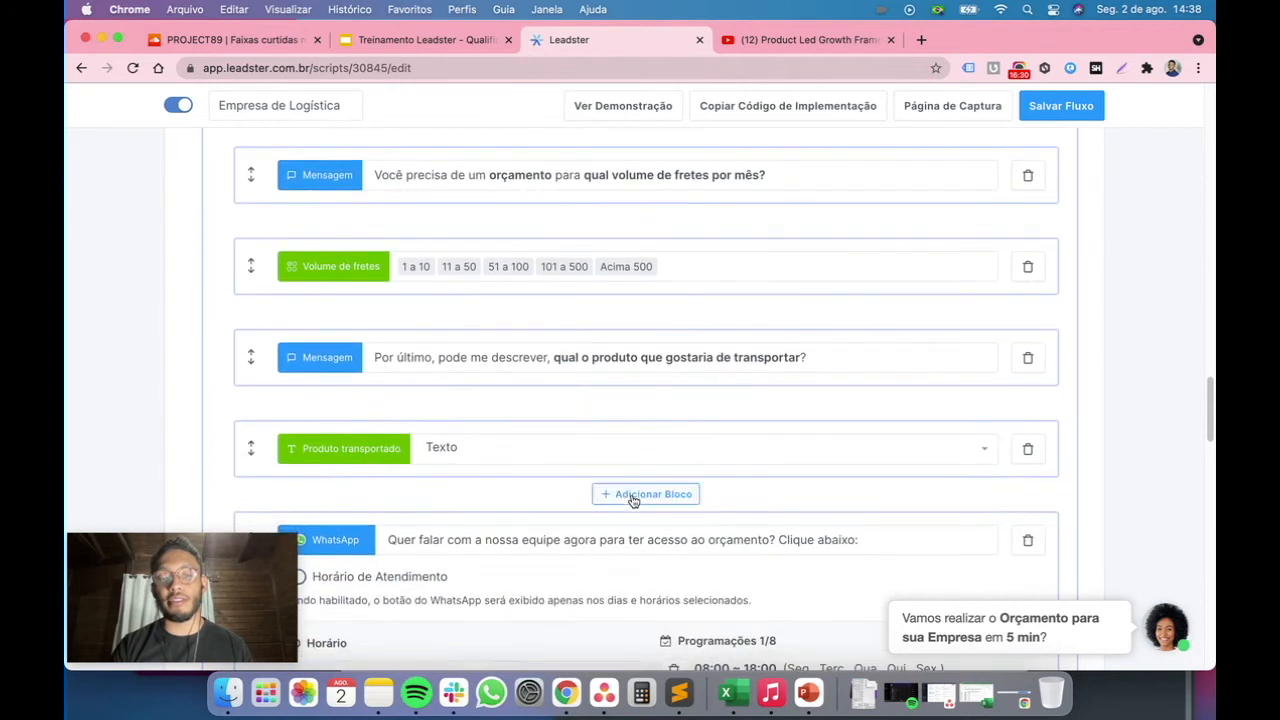
scroll(631, 493, down, 2)
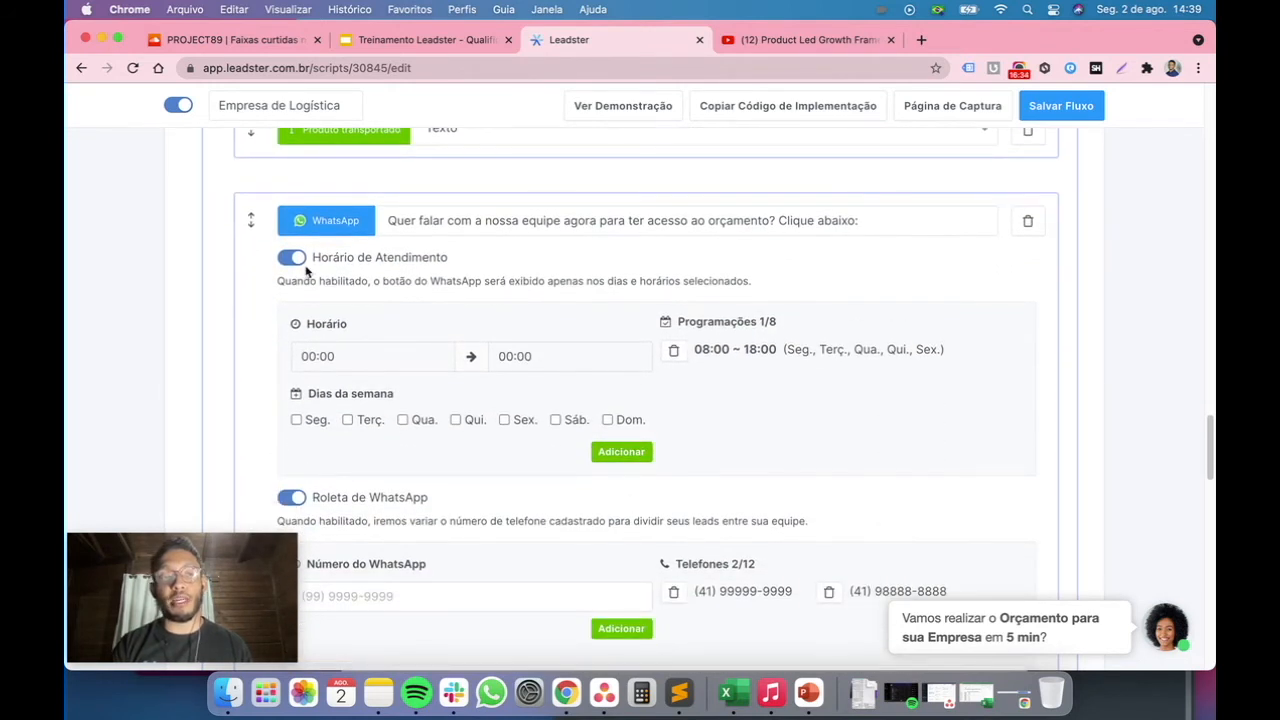
Switch off the WhatsApp block's business hours and roulette, then switch business hours back on
click(292, 258)
click(293, 311)
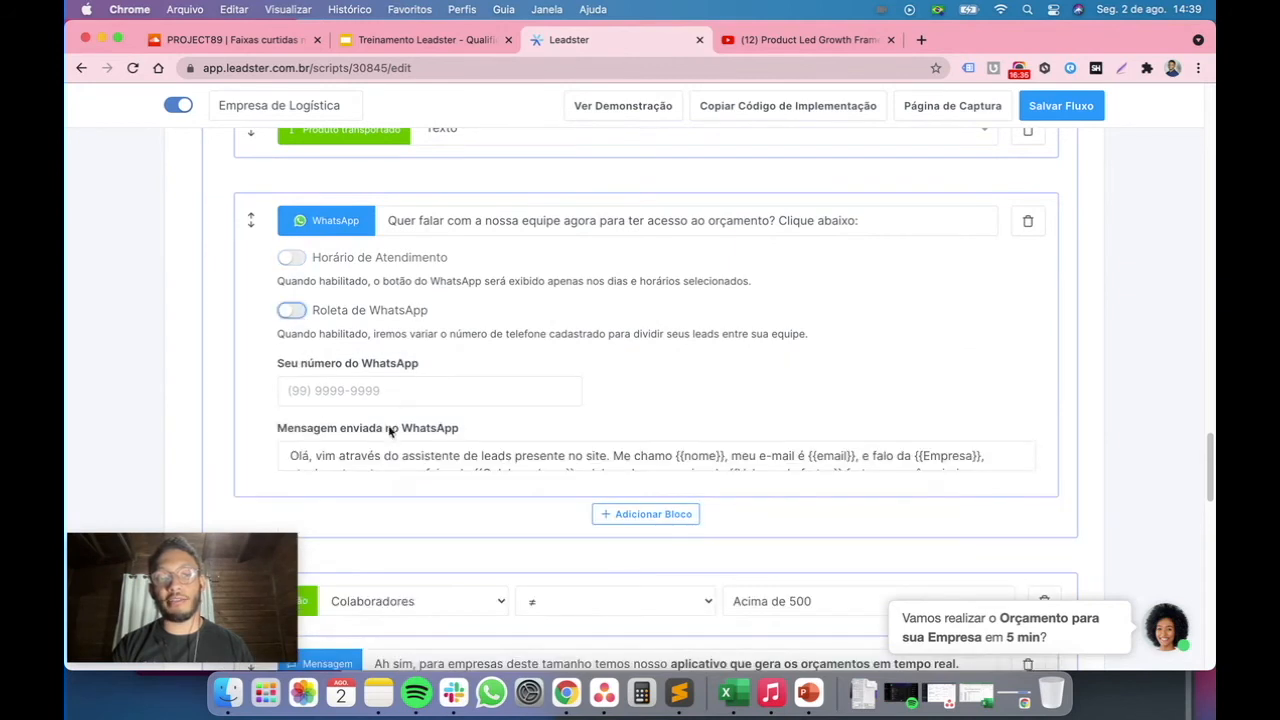
scroll(393, 402, up, 1)
click(293, 316)
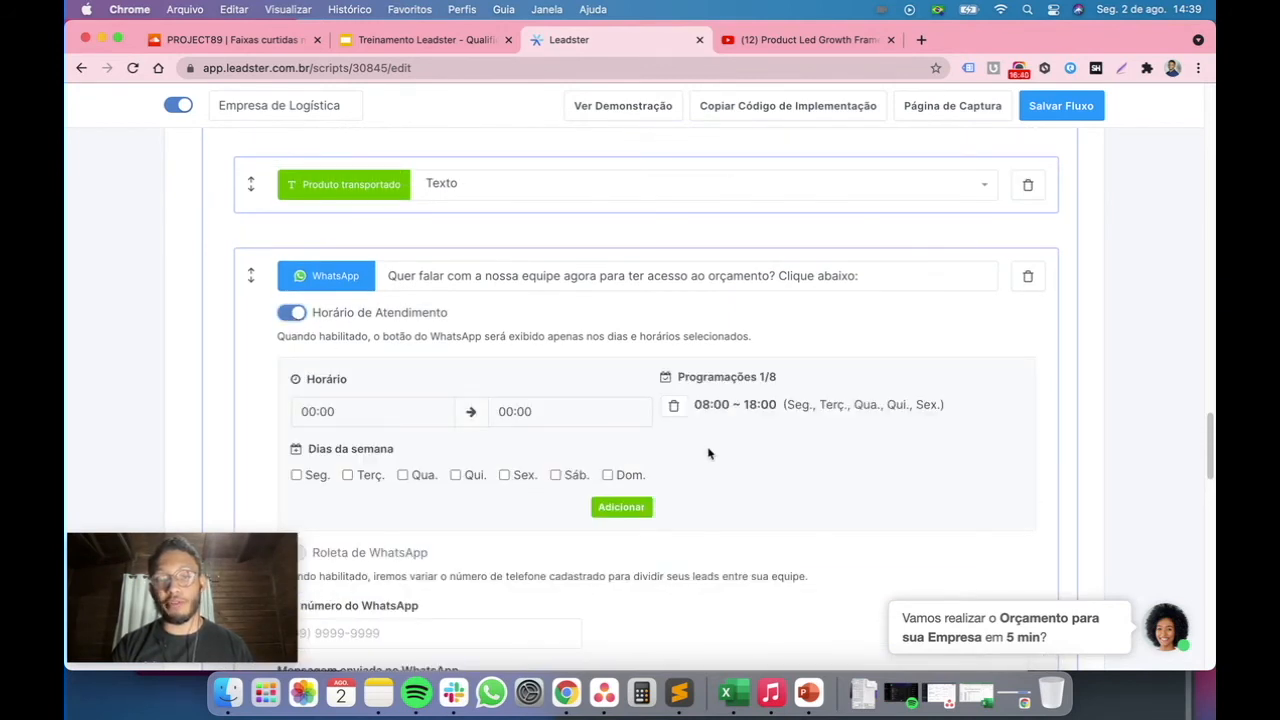
Recreate the WhatsApp business-hours schedule as 08:00 to 18:00, Monday to Friday, and re-enable the WhatsApp roulette
click(675, 406)
click(408, 417)
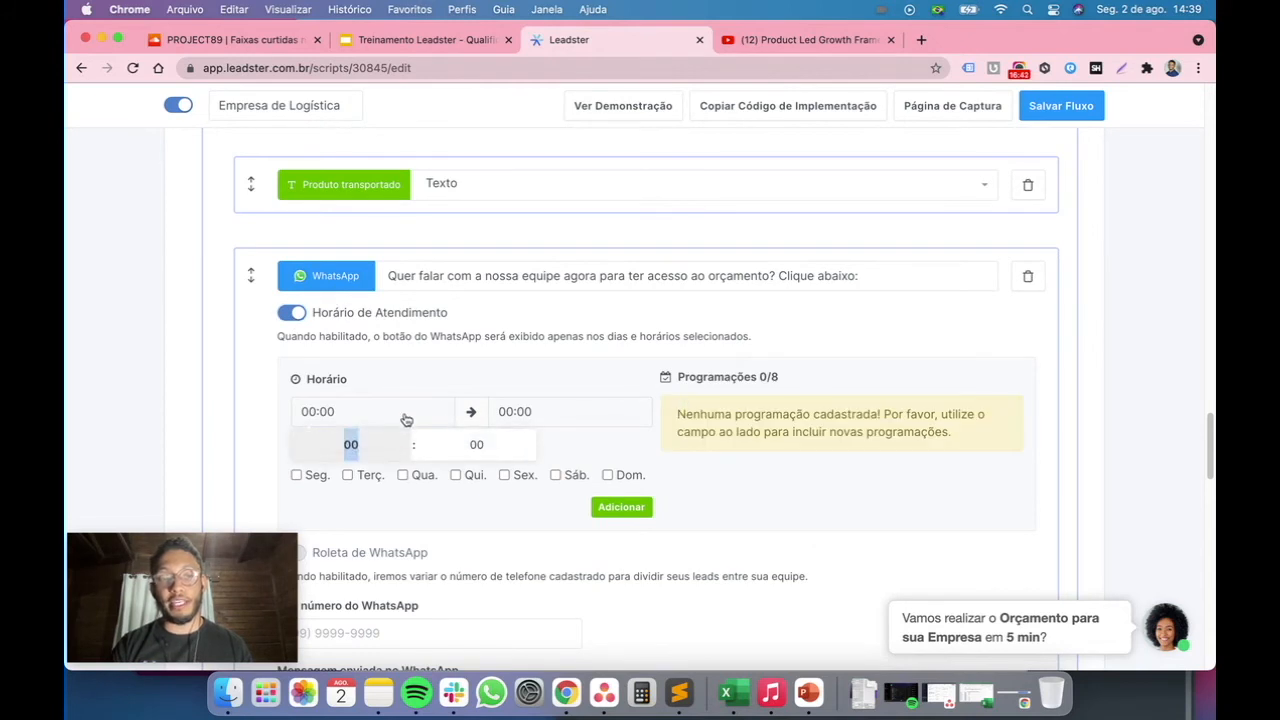
text(8)
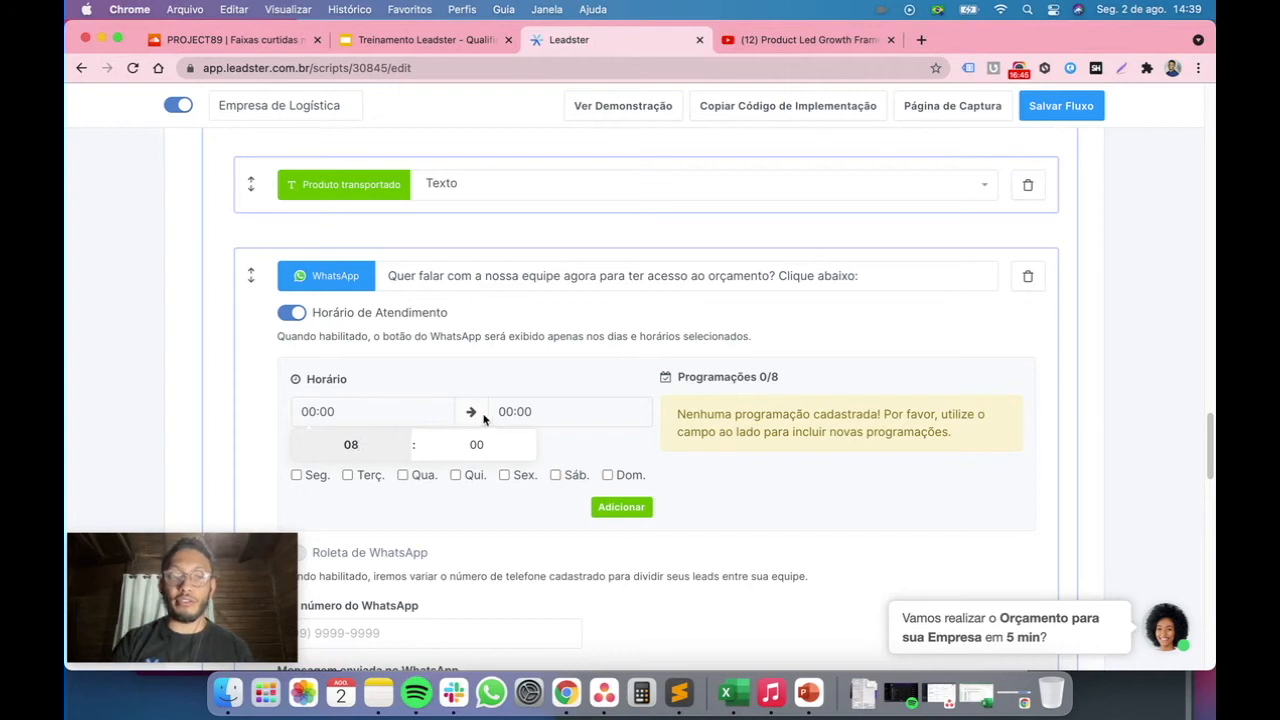
click(514, 411)
text(2)
click(627, 352)
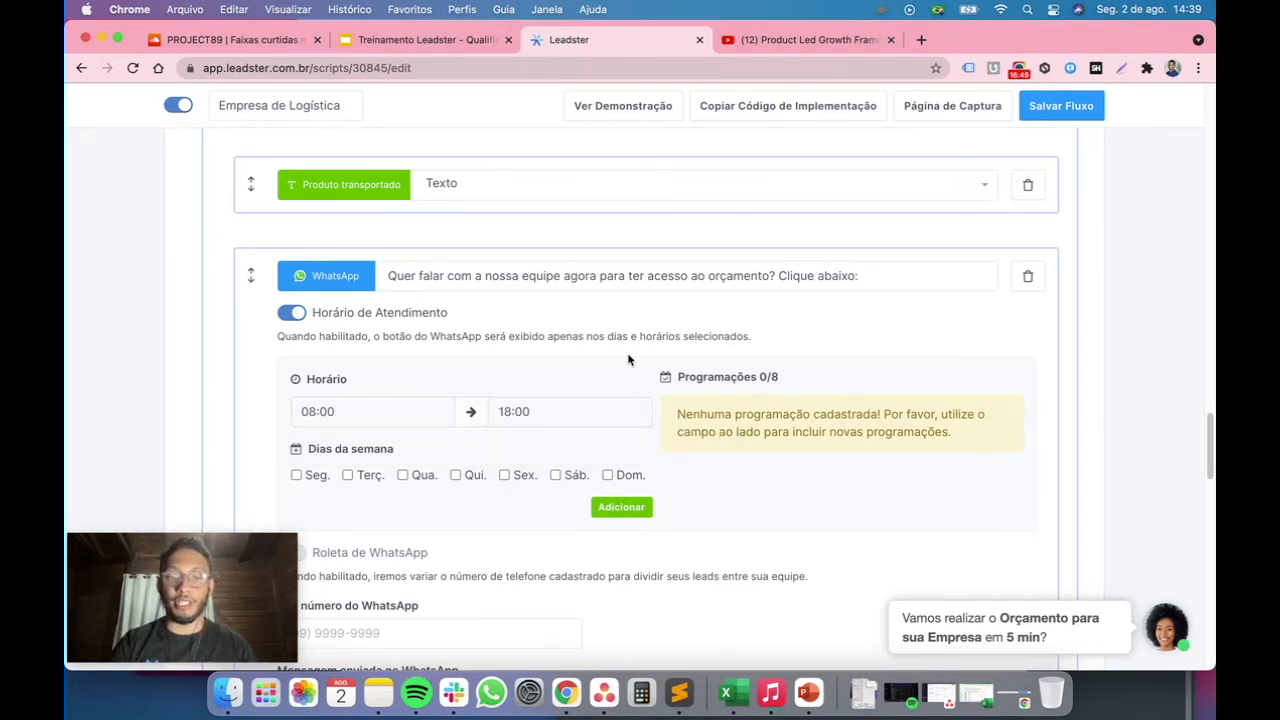
click(309, 479)
click(362, 480)
click(414, 482)
click(474, 478)
click(518, 478)
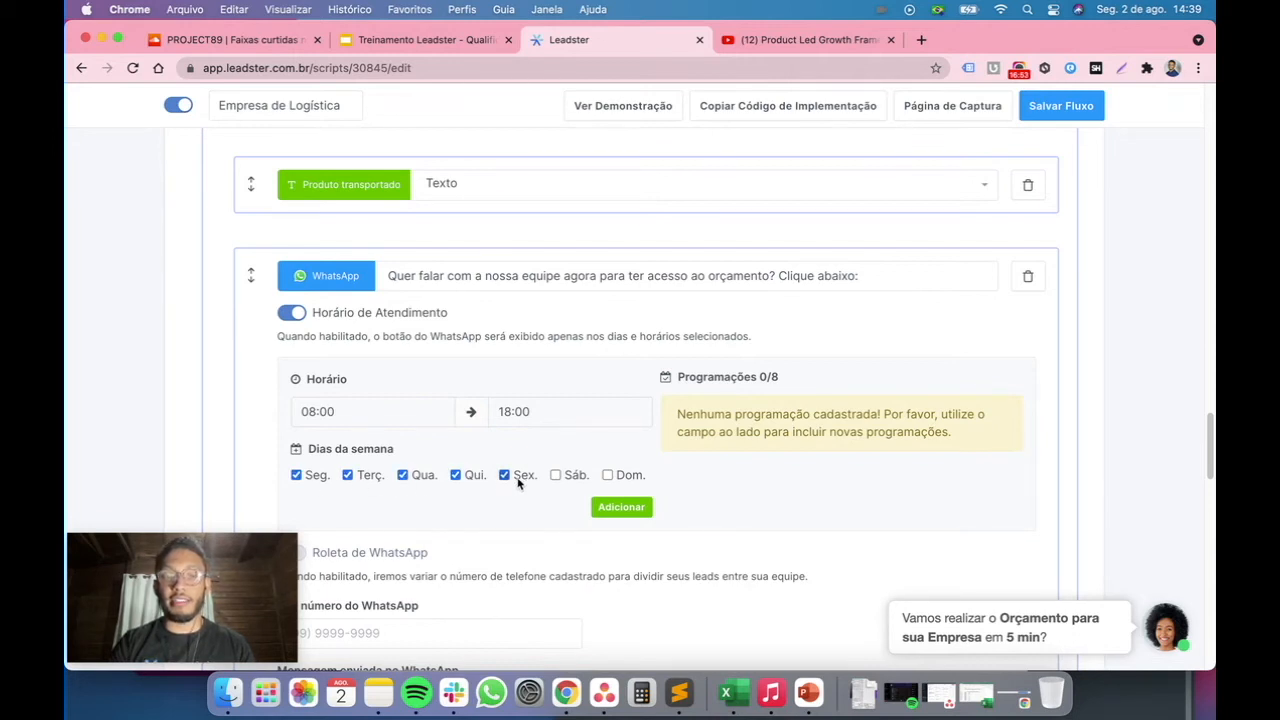
click(621, 508)
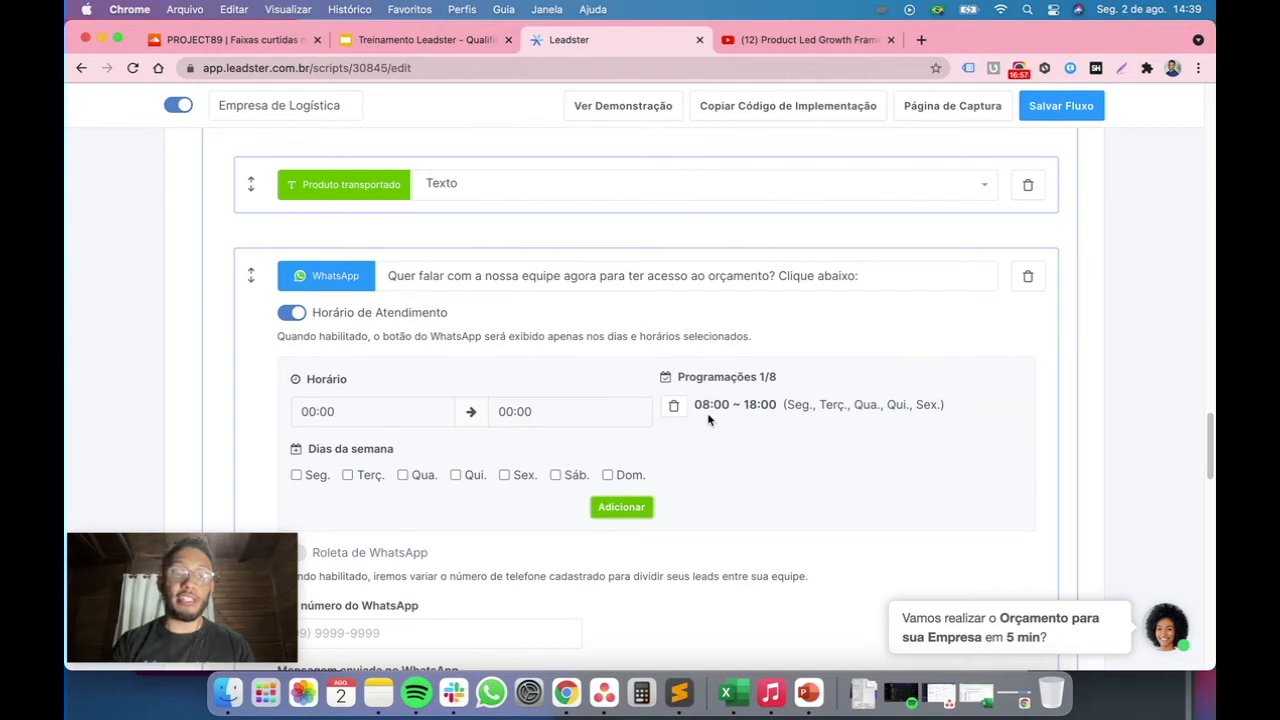
scroll(708, 420, down, 4)
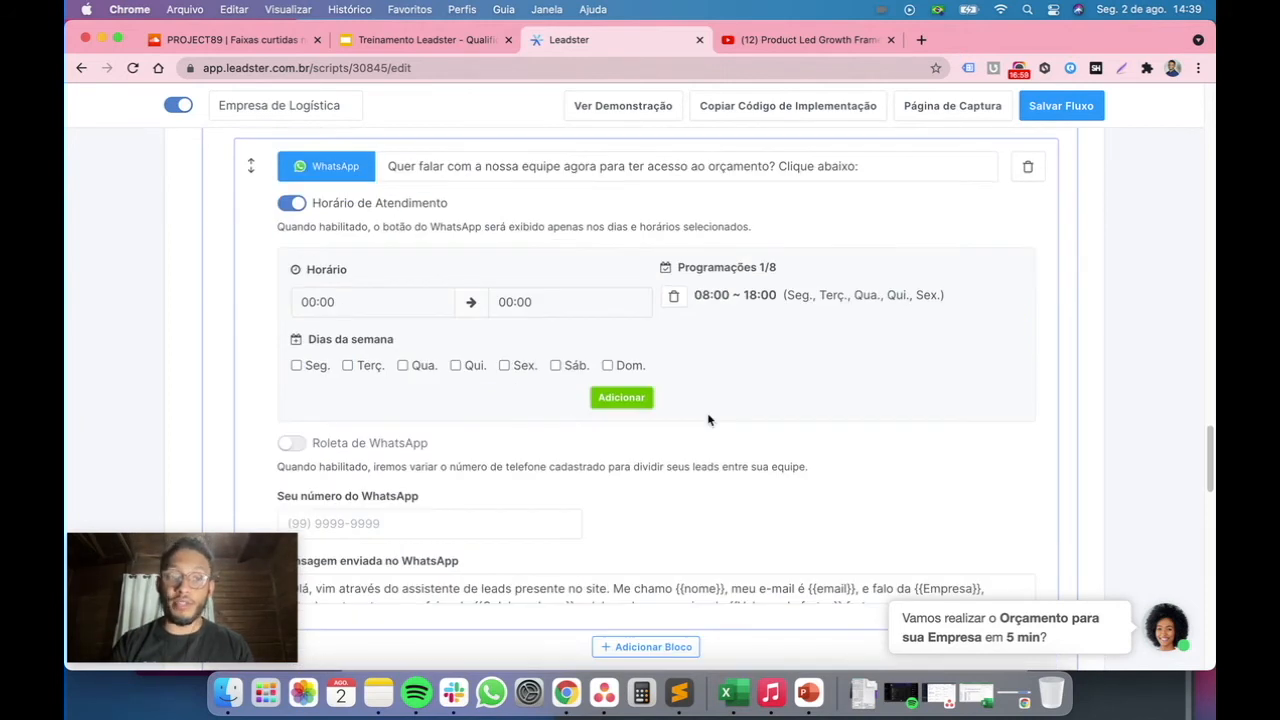
click(296, 376)
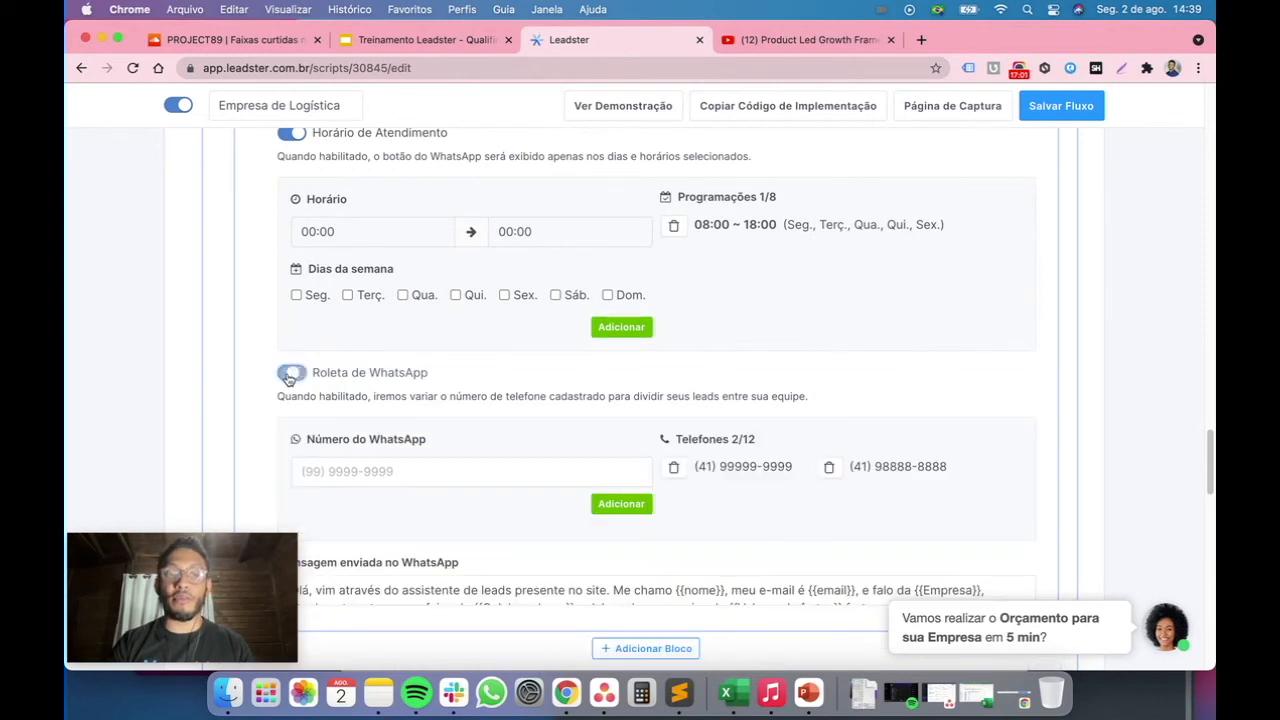
Delete both phone numbers from the WhatsApp roulette and add the first team WhatsApp number back
click(674, 467)
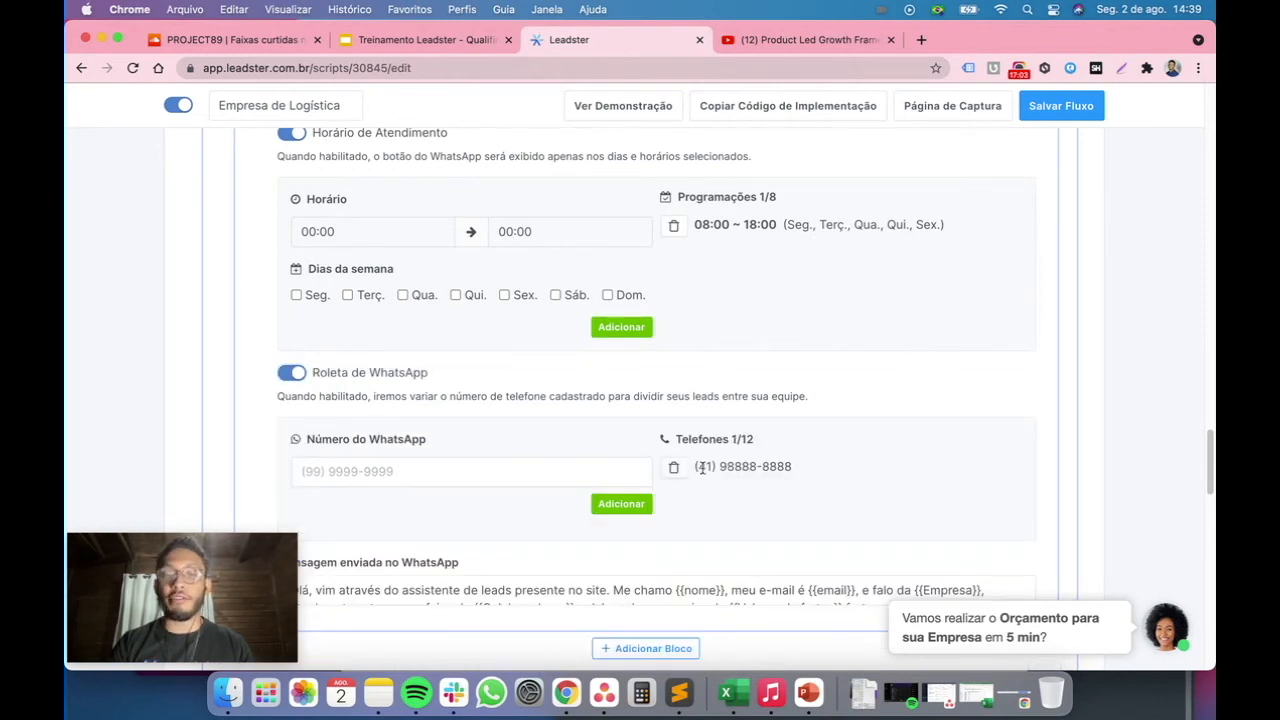
click(676, 468)
click(569, 476)
text((41)
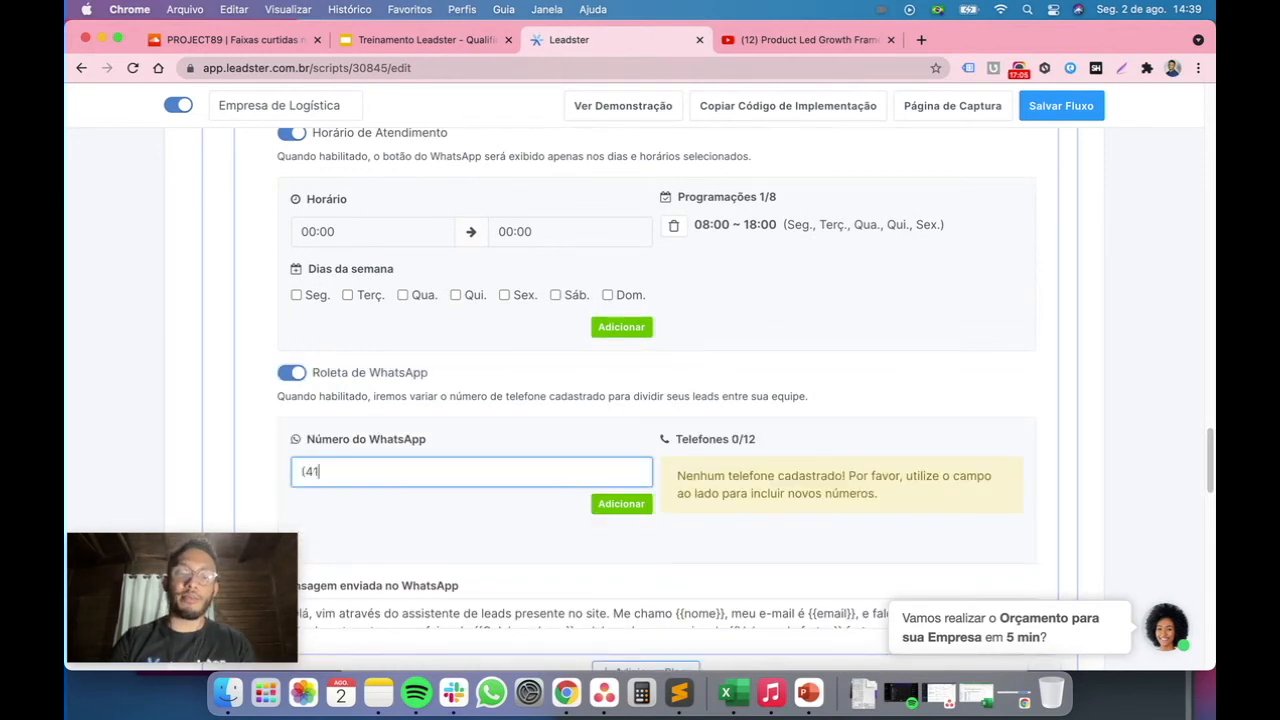
text() 99999-9999)
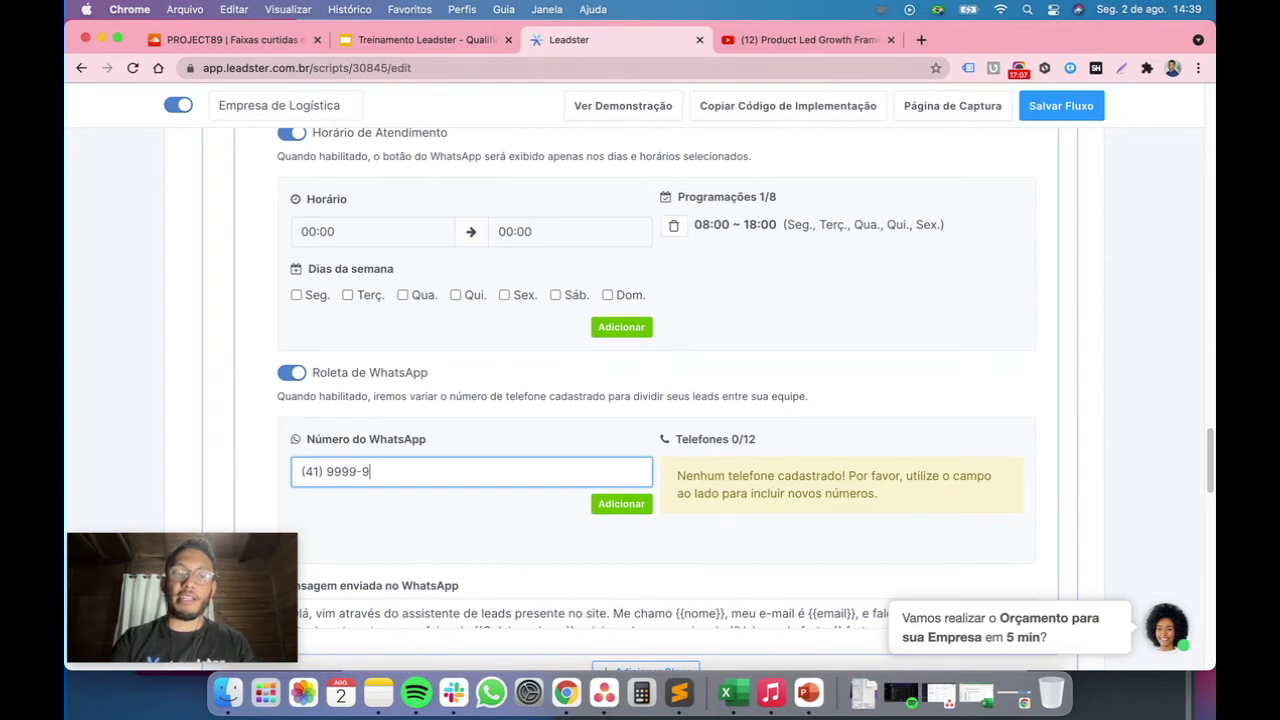
click(618, 504)
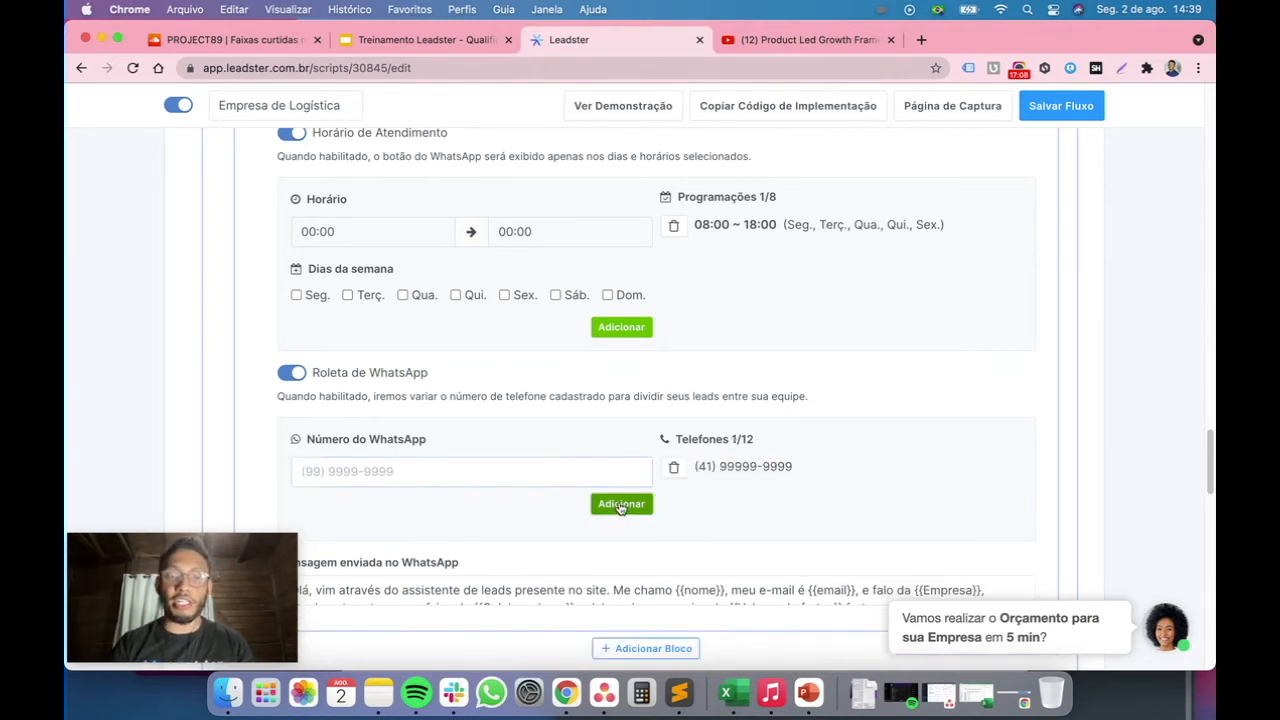
Add the second team WhatsApp number to the roulette list
click(534, 478)
text((41) 98888-8888)
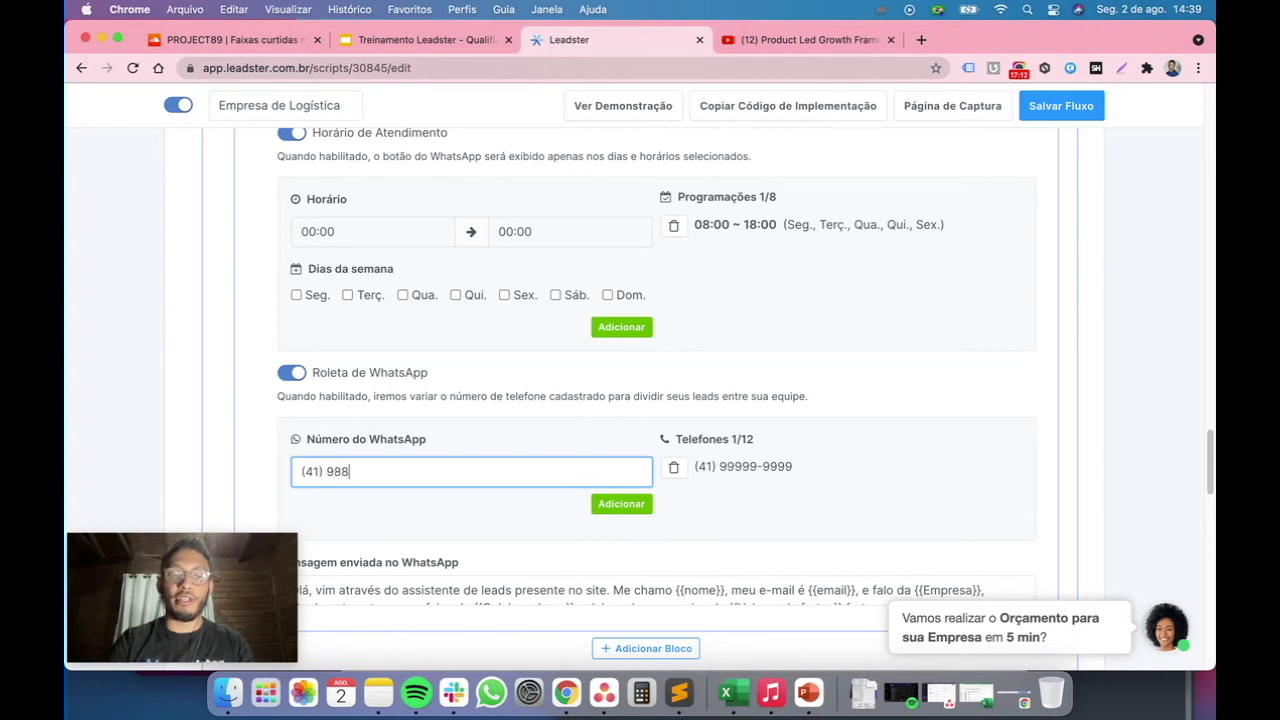
click(621, 504)
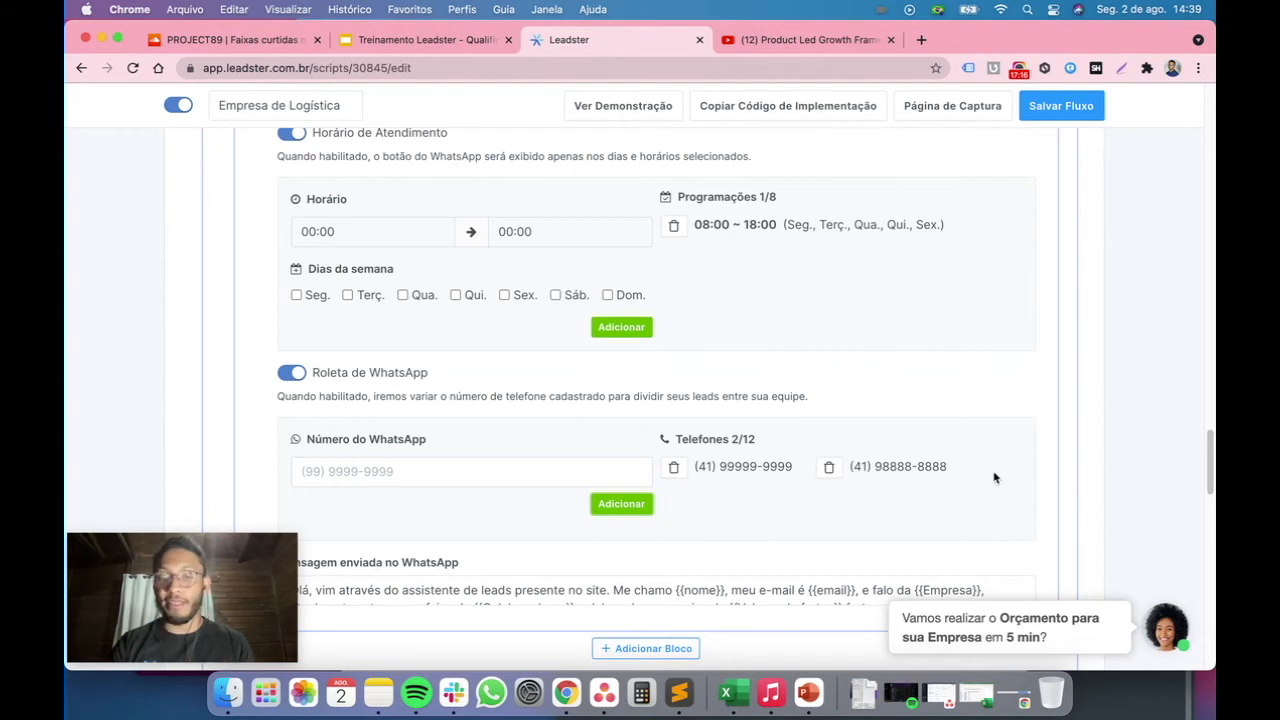
Switch off the WhatsApp roulette and the business-hours option in the WhatsApp block
click(292, 377)
click(288, 229)
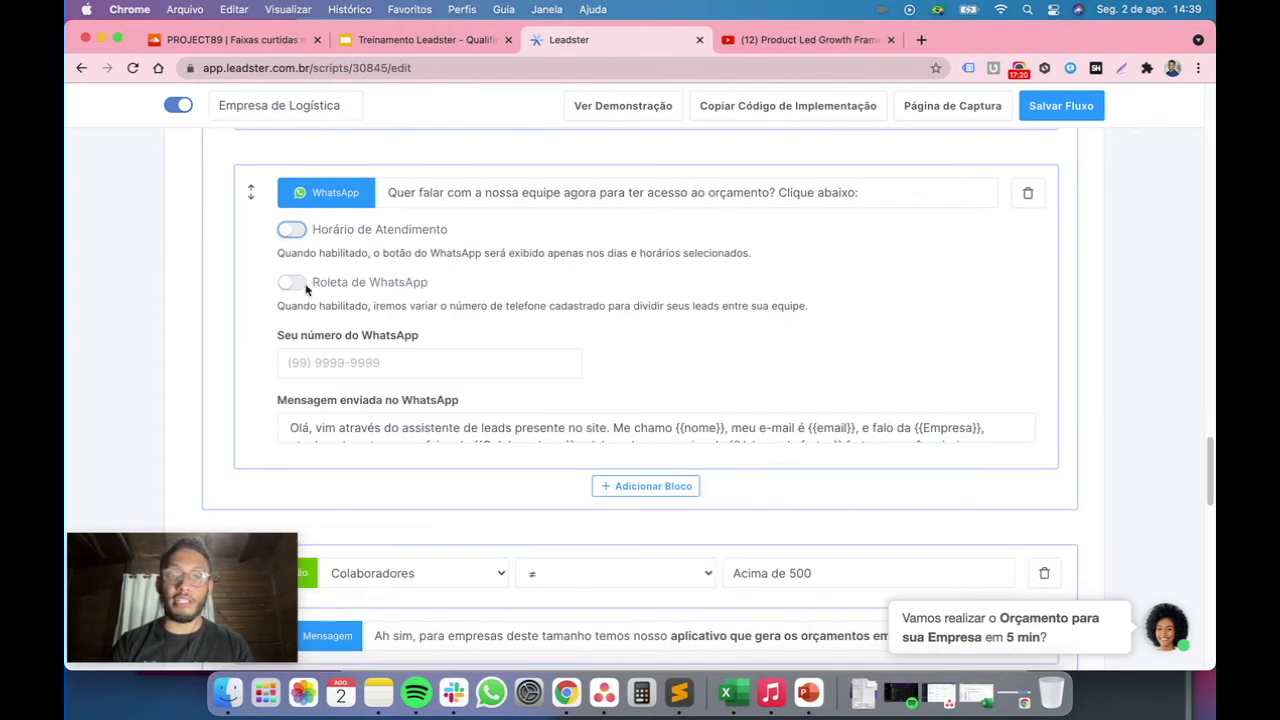
Open the chat assistant preview and accept the offer to receive a quote
scroll(300, 260, up, 5)
scroll(352, 375, up, 3)
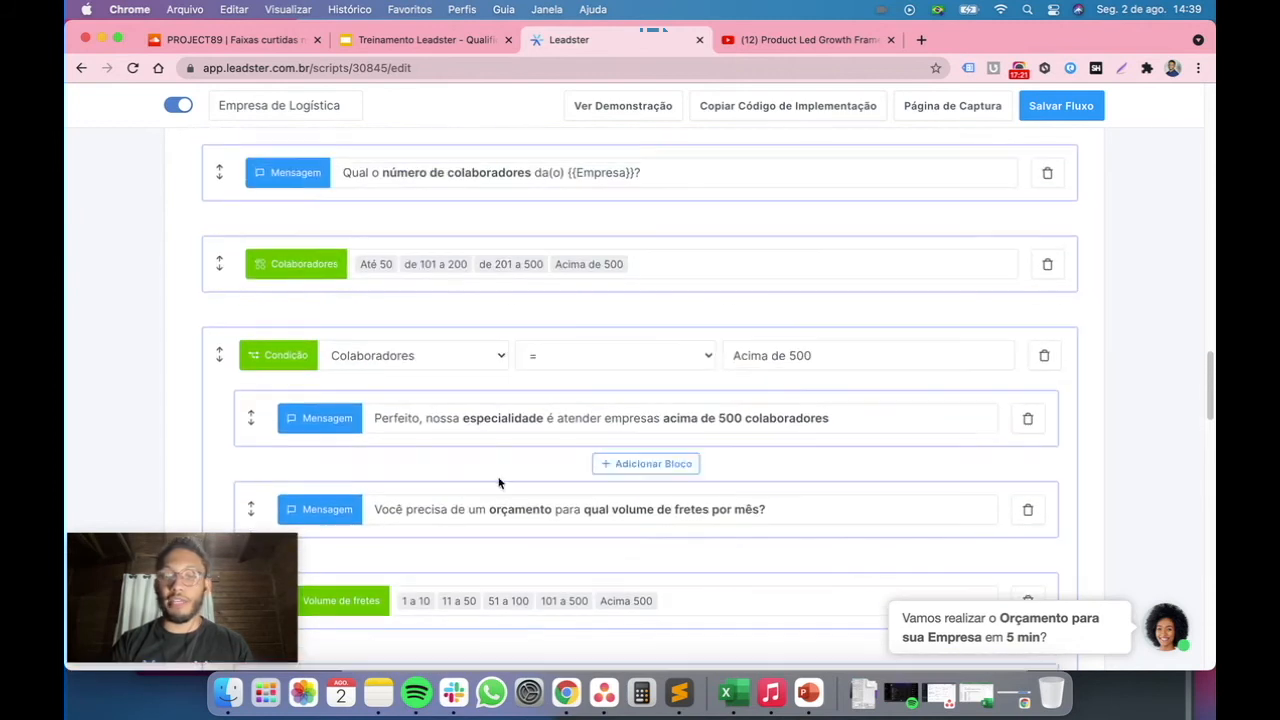
click(967, 617)
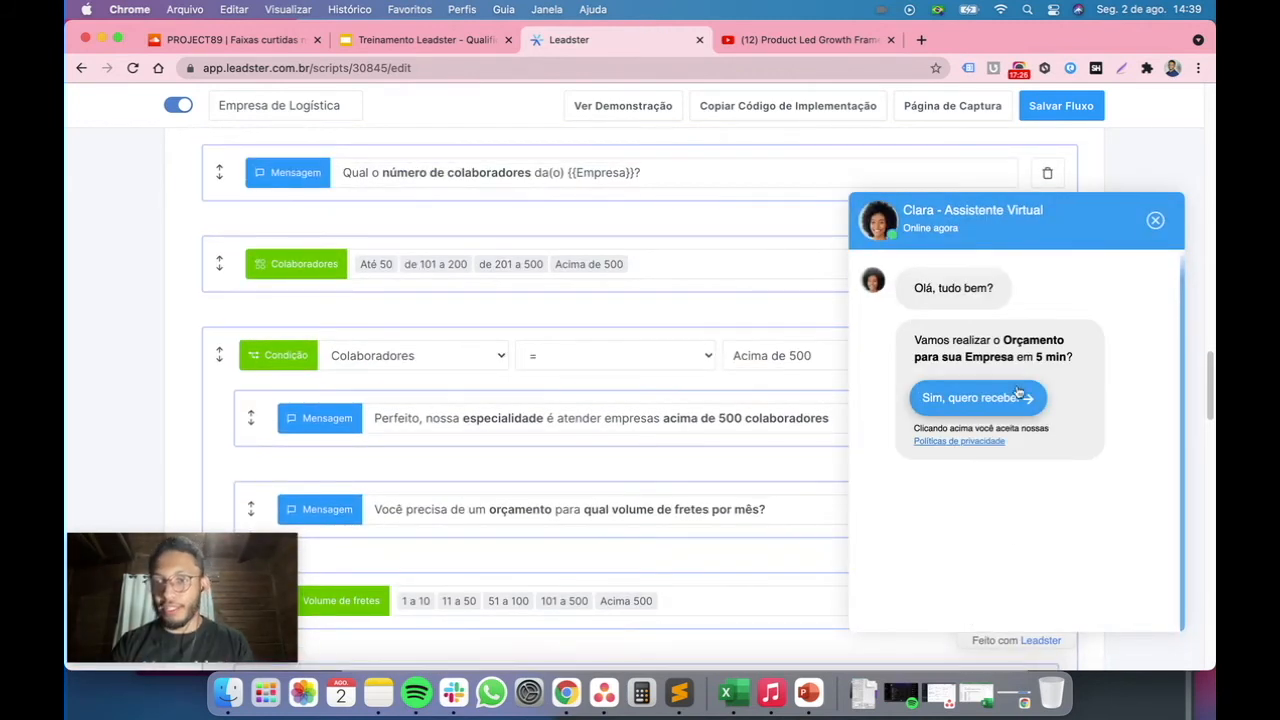
click(1032, 395)
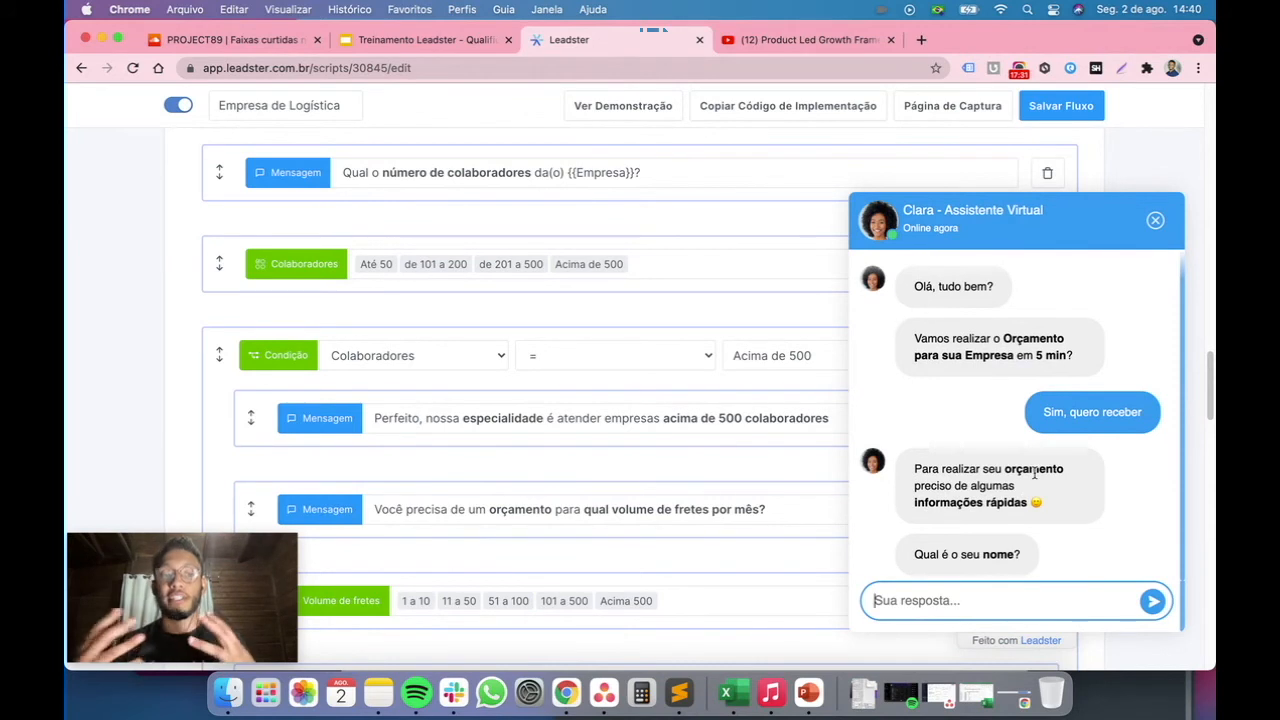
Answer the assistant's name question with the lead's first name
text(faBRCI)
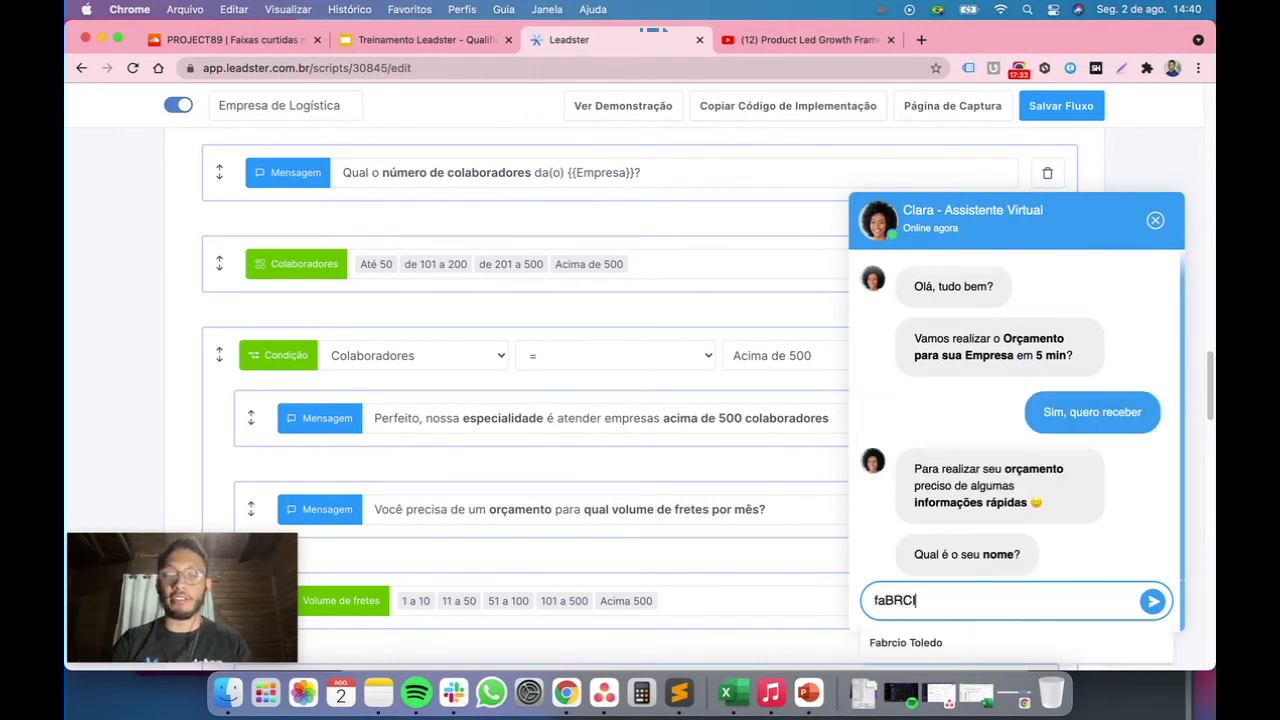
key(BackSpace)
key(BackSpace)
key(BackSpace)
key(BackSpace)
key(BackSpace)
key(BackSpace)
text(Fabricio)
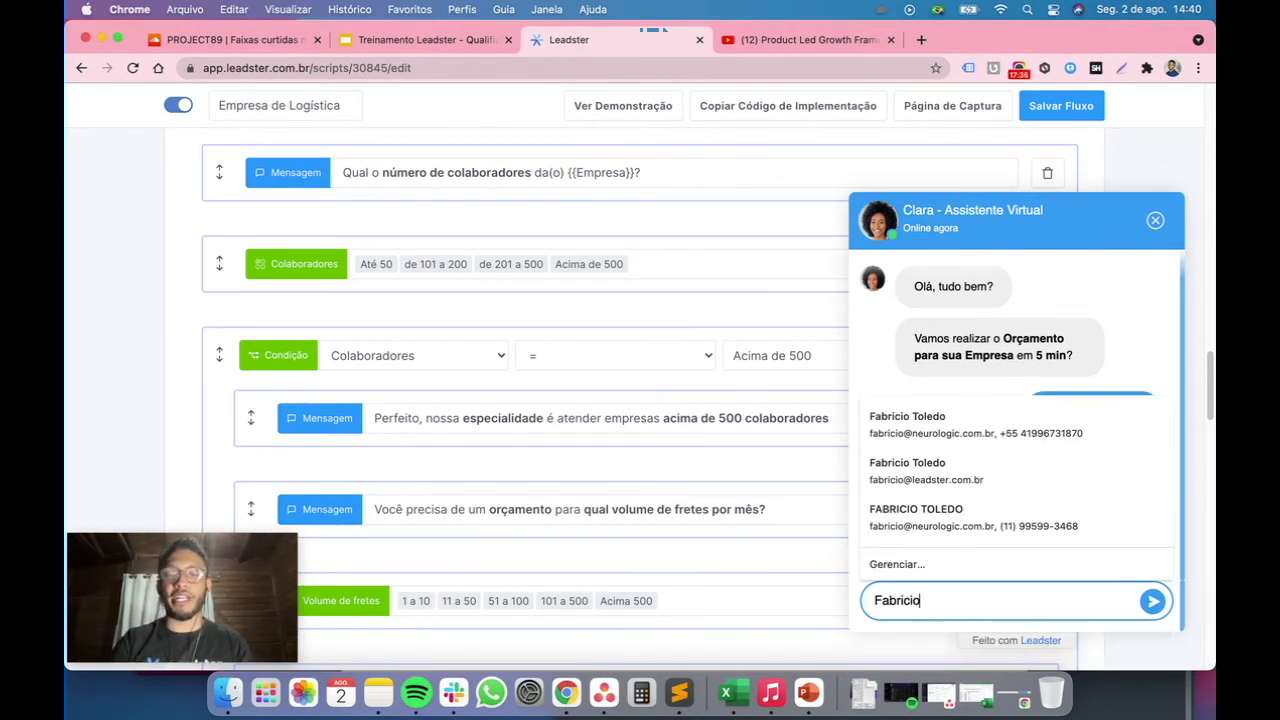
key(Return)
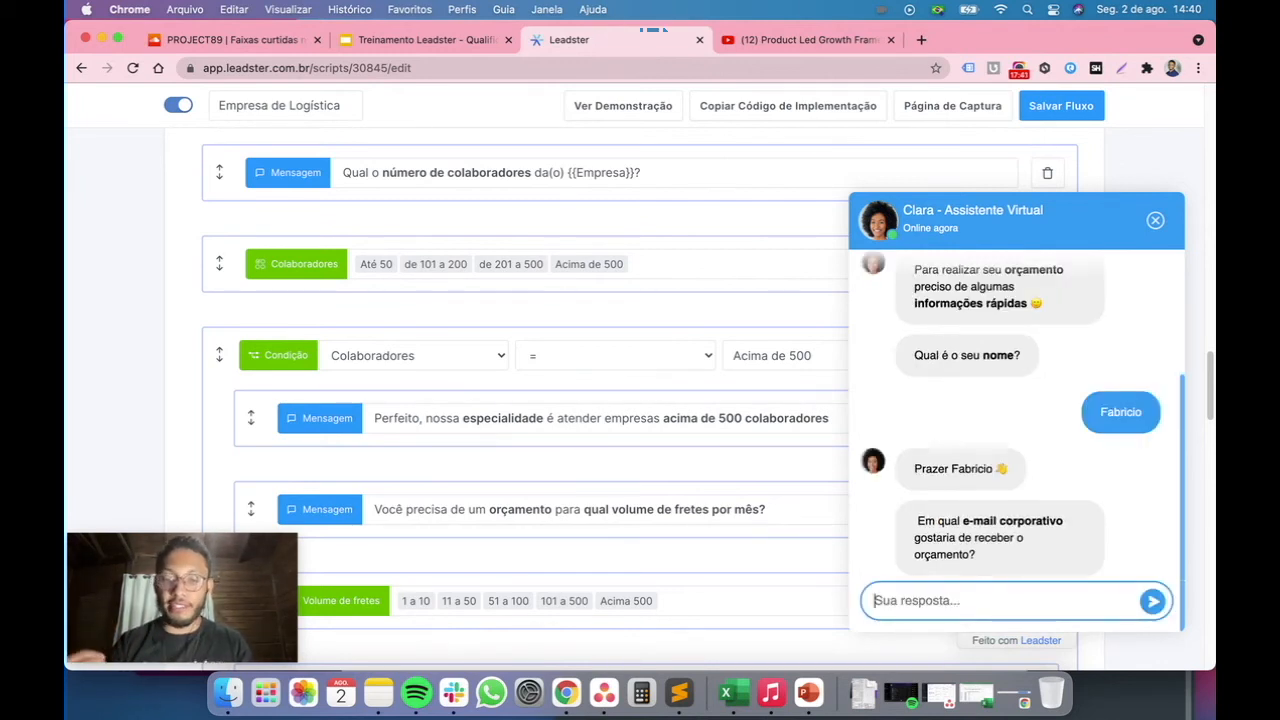
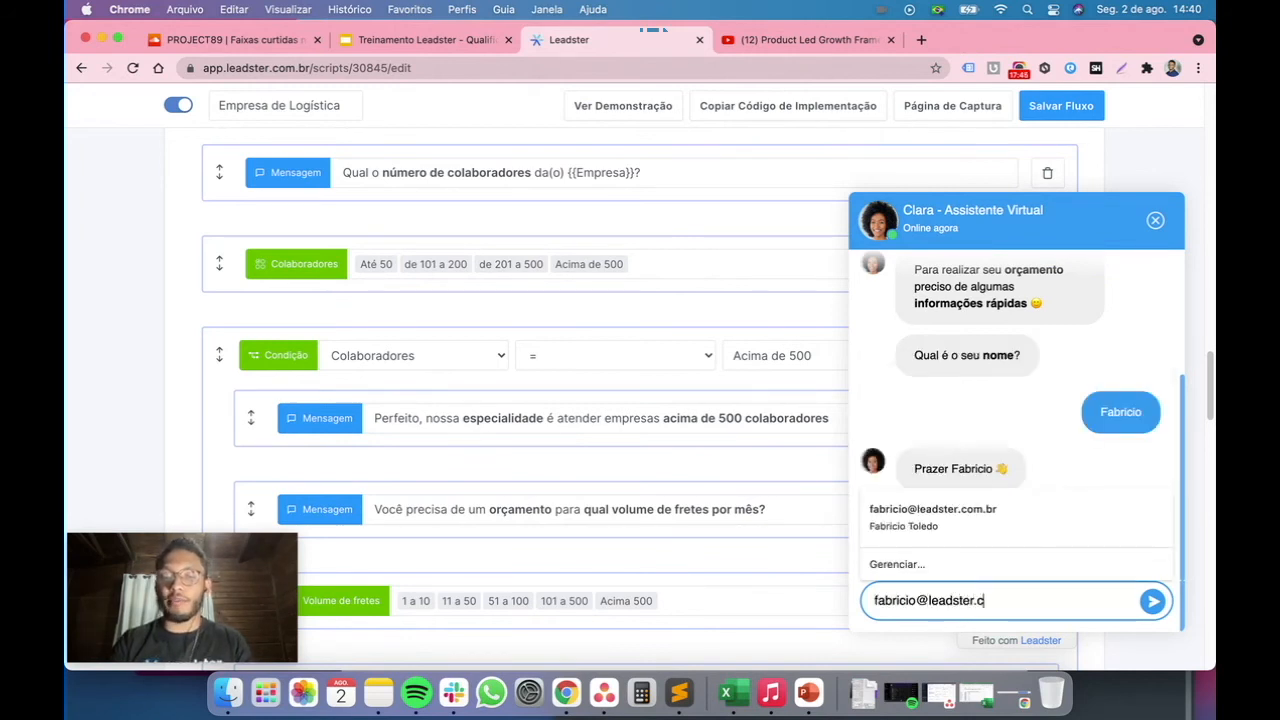
Enter the lead's corporate e-mail address in the chat
key(Return)
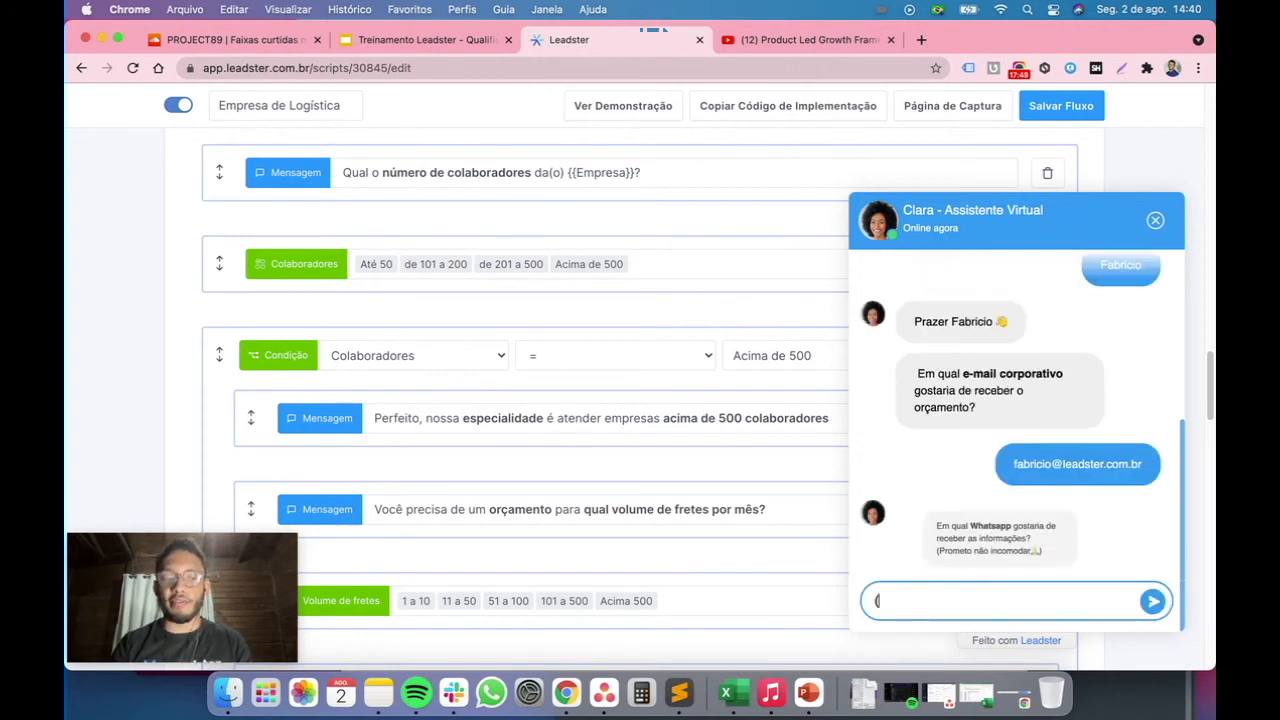
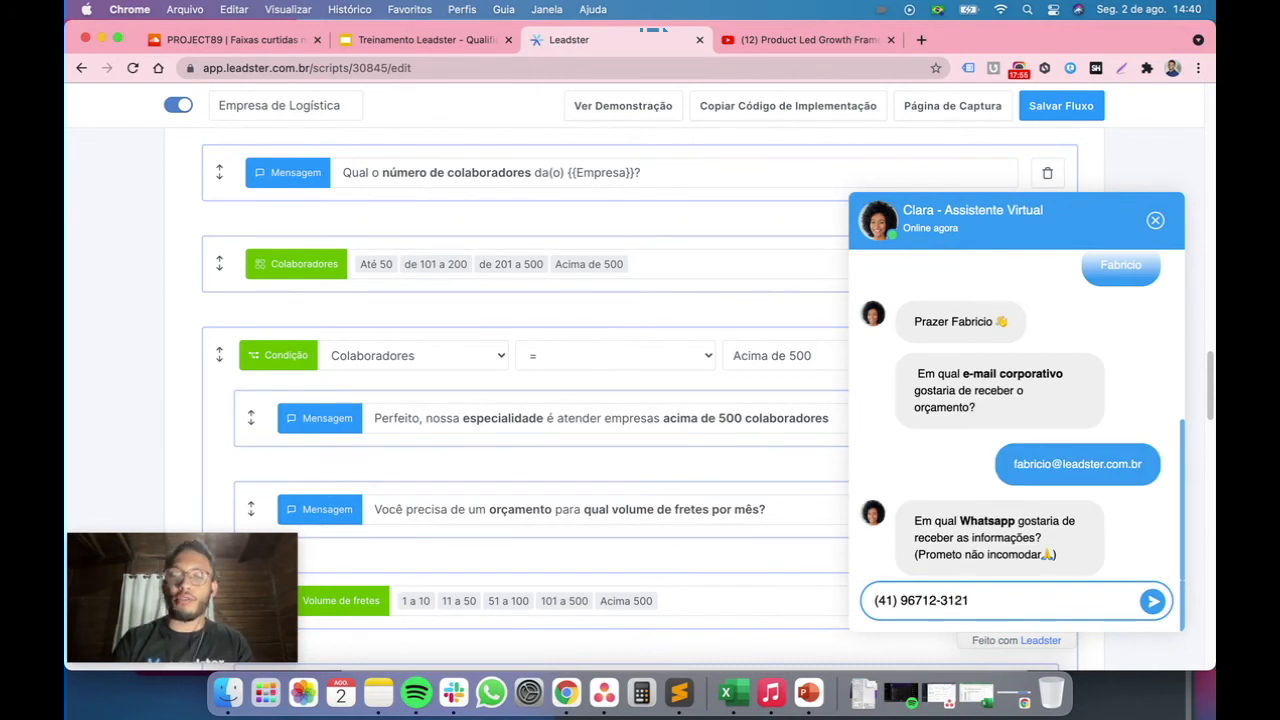
Enter the lead's WhatsApp phone number in the chat
key(Return)
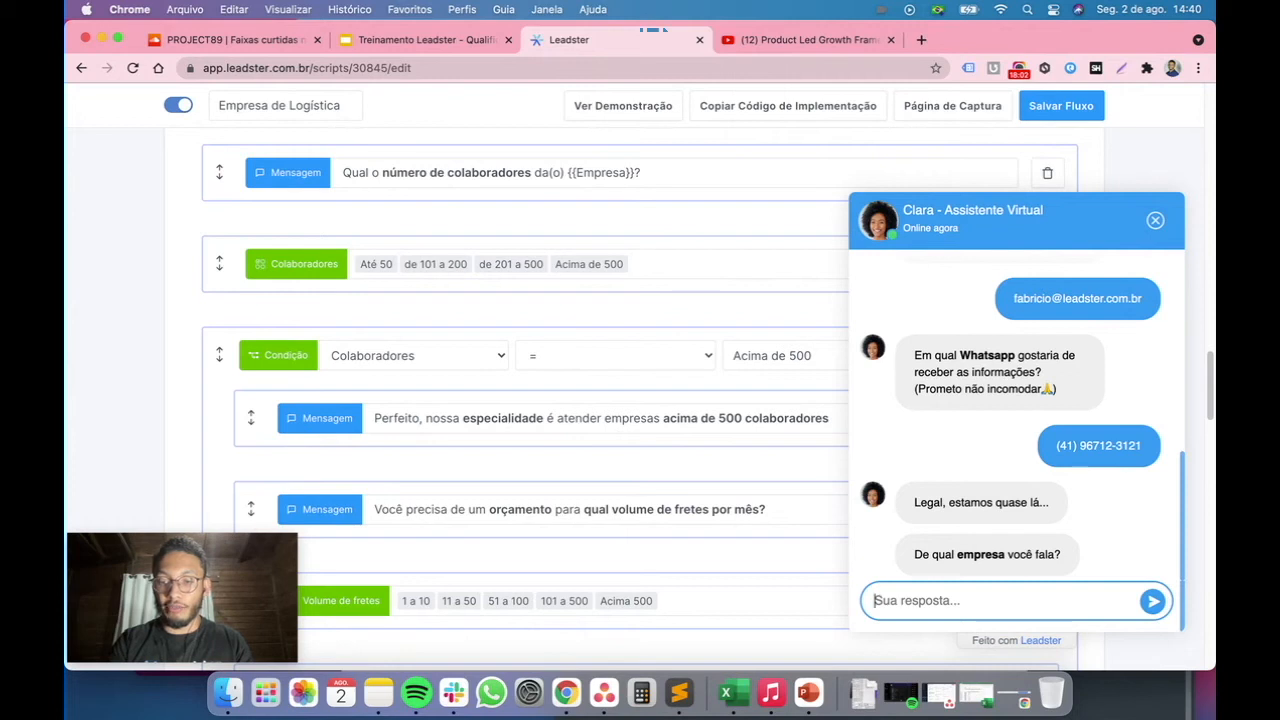
Answer the company question with Leadster and choose Acima de 500 as the number of employees
text(Leadster)
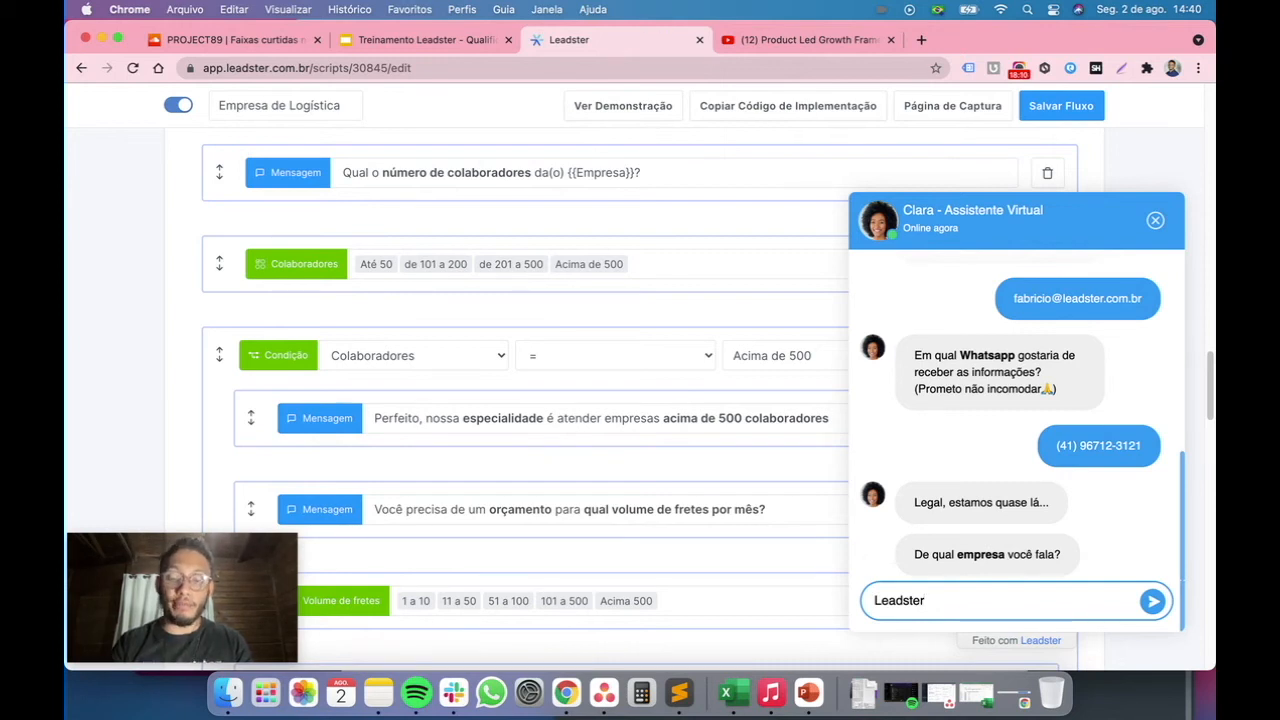
key(Return)
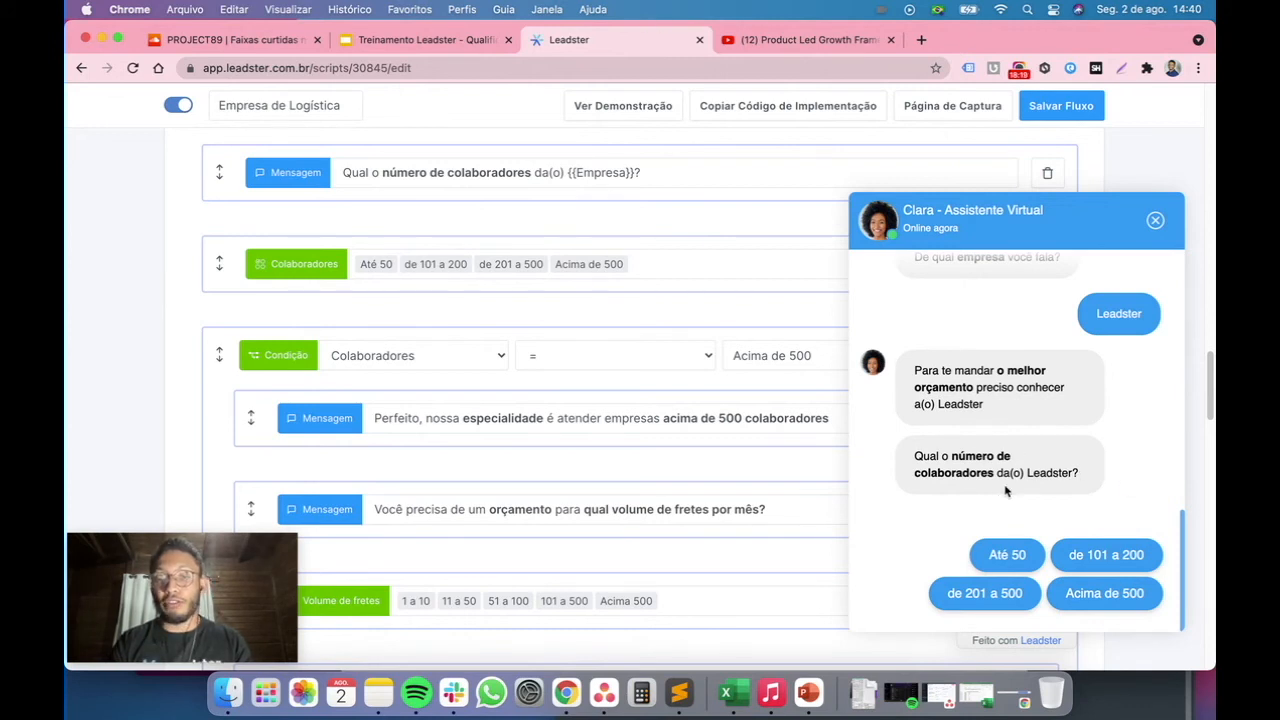
click(1103, 593)
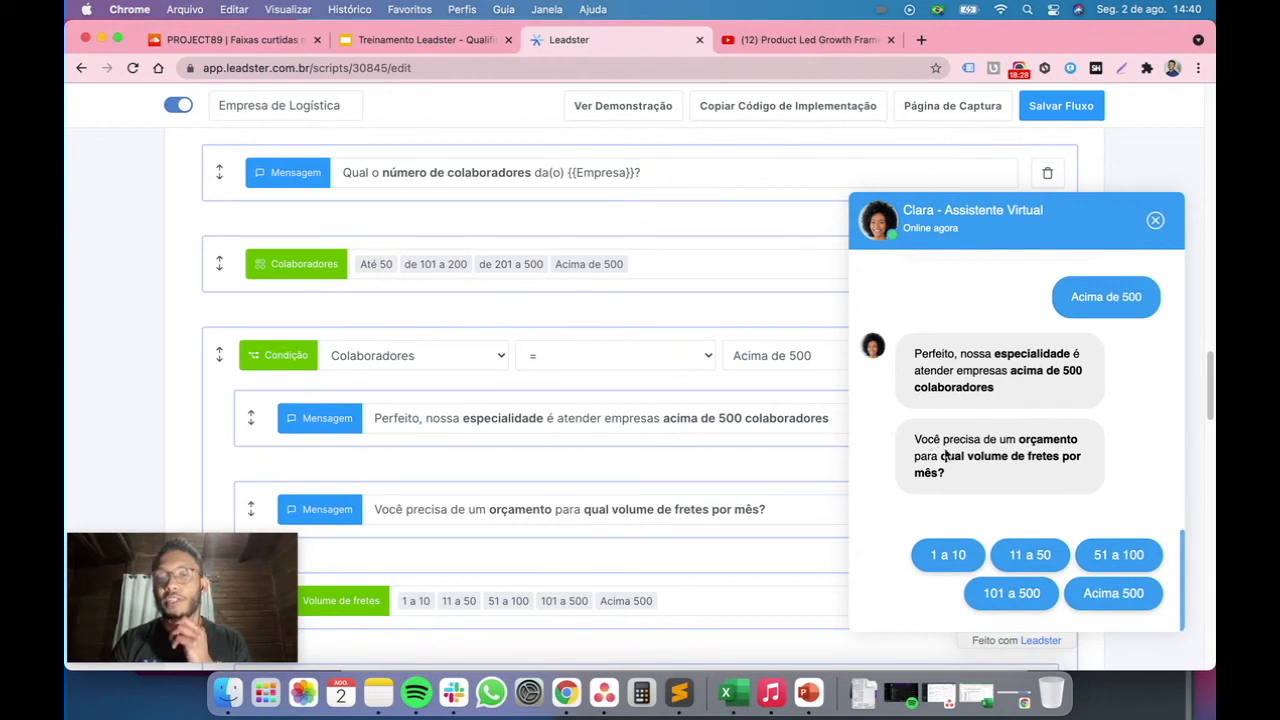
Choose 51 a 100 as the monthly freight volume and describe the product as caixas pequenas
click(1100, 554)
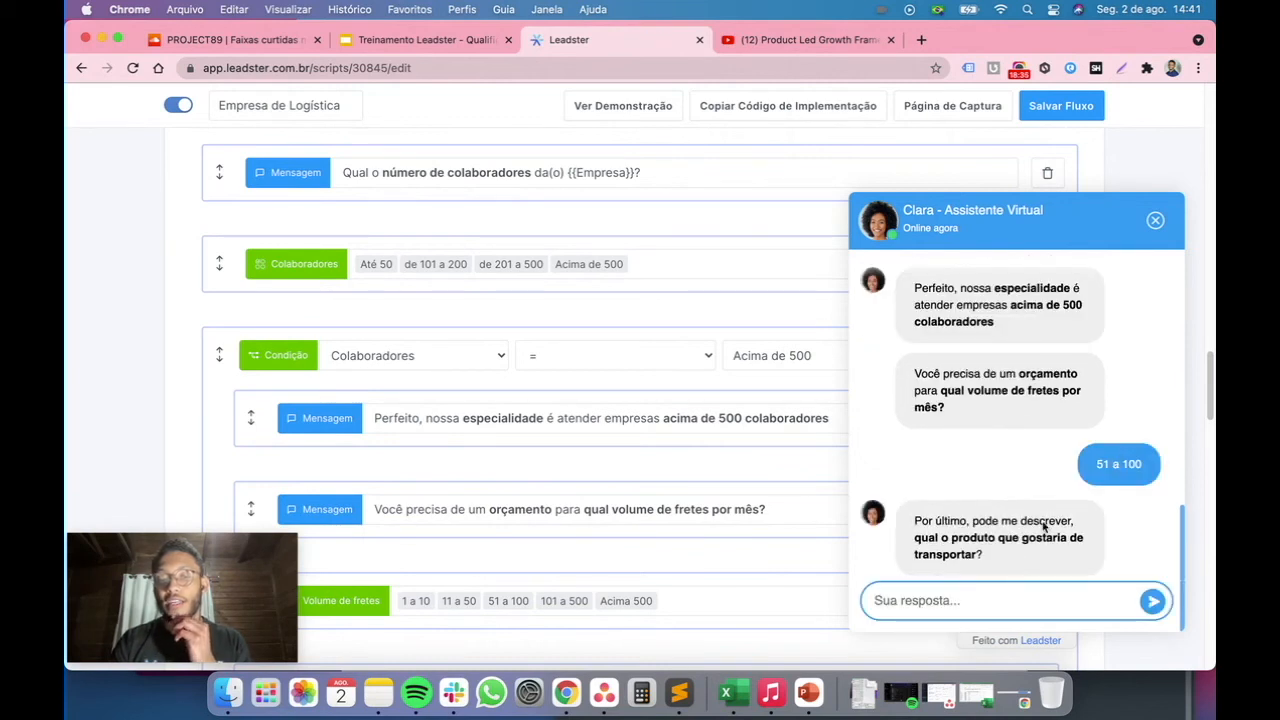
click(1050, 609)
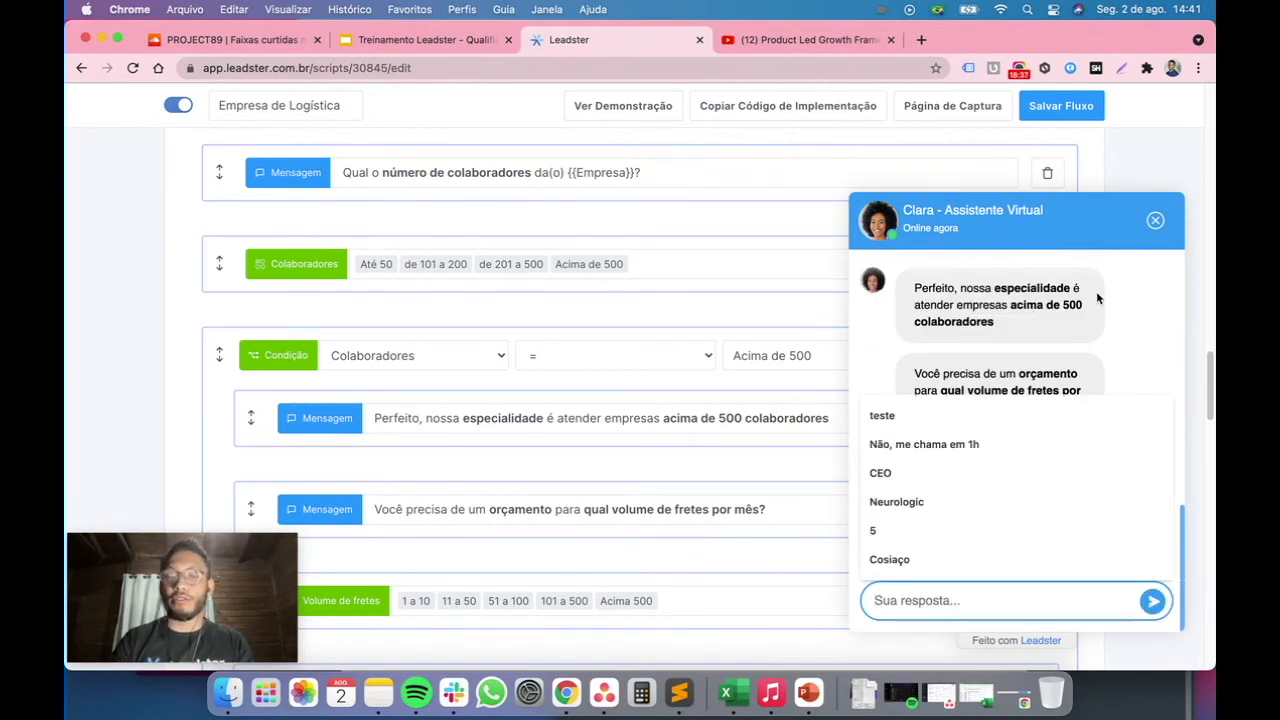
drag(1096, 291, 1098, 303)
click(958, 600)
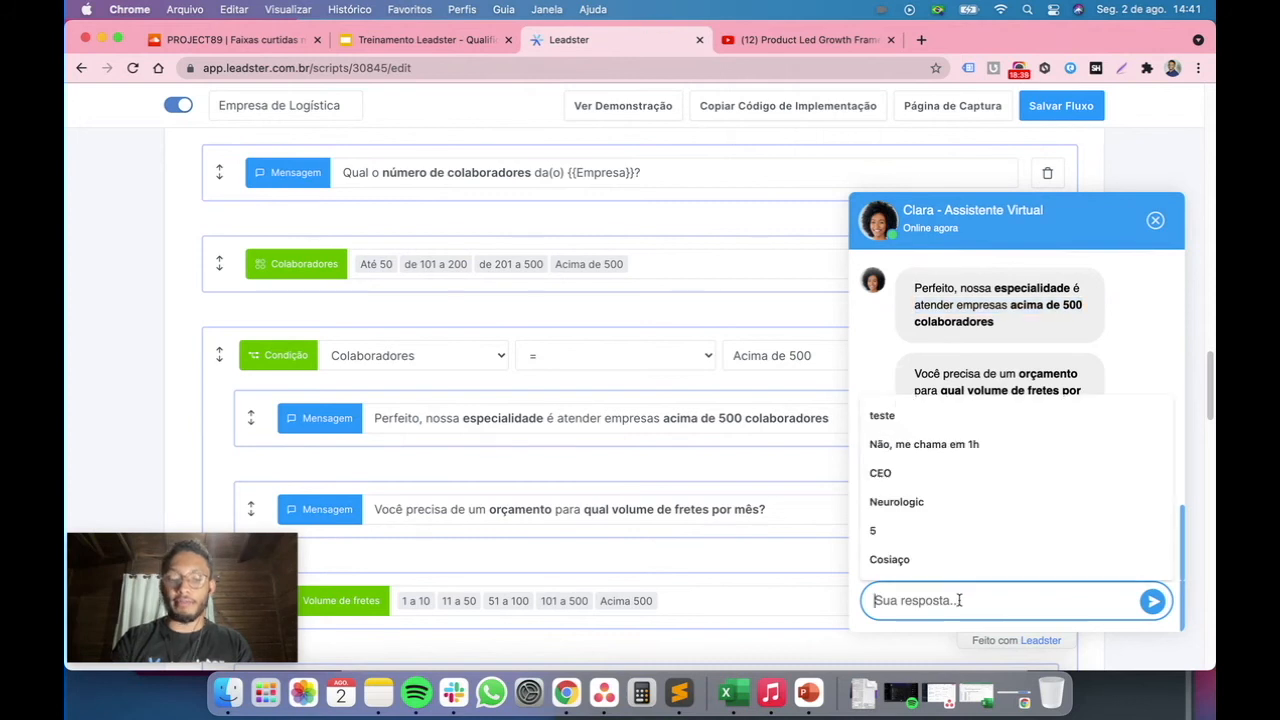
text(caixas pq)
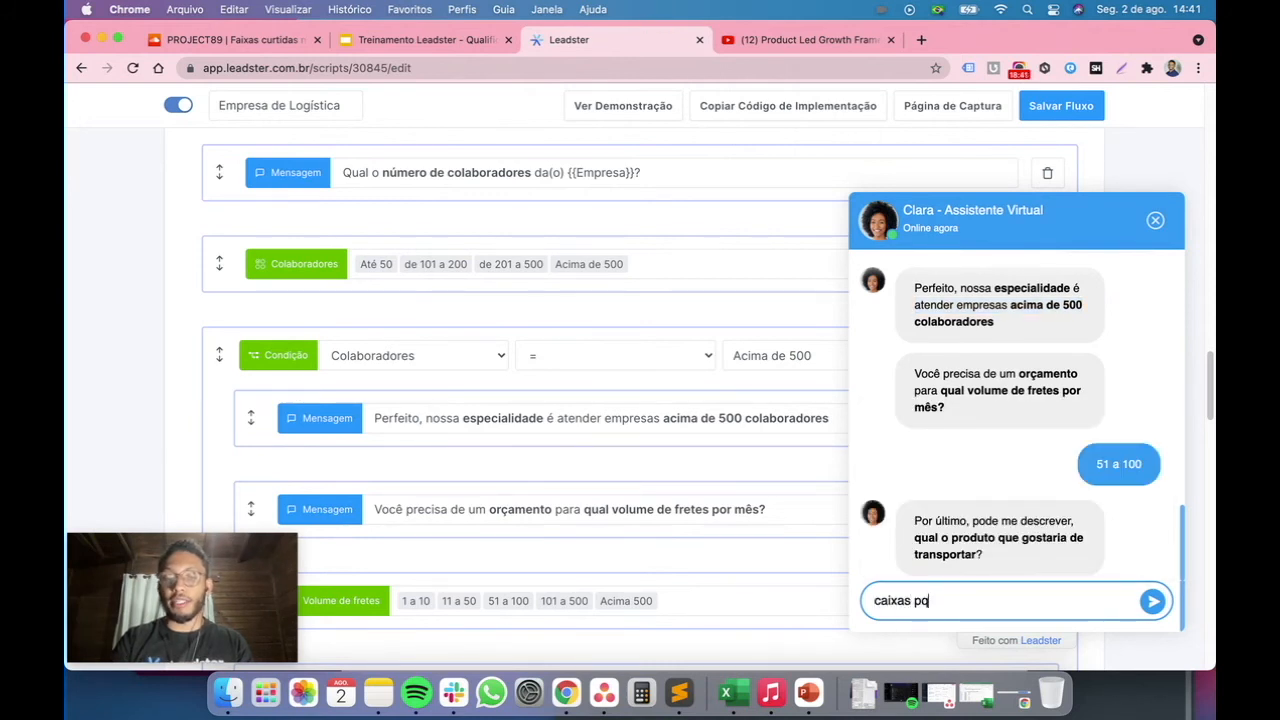
text(euquena)
key(Return)
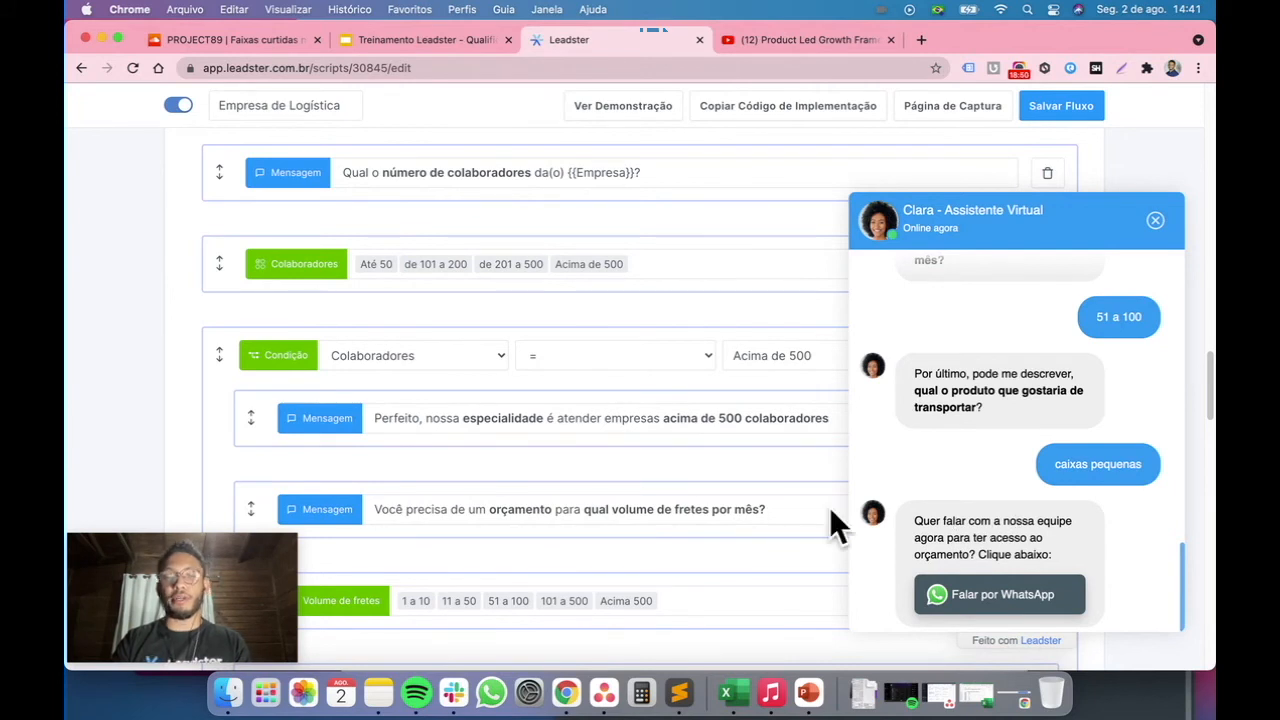
Close the chat assistant preview
scroll(831, 510, down, 10)
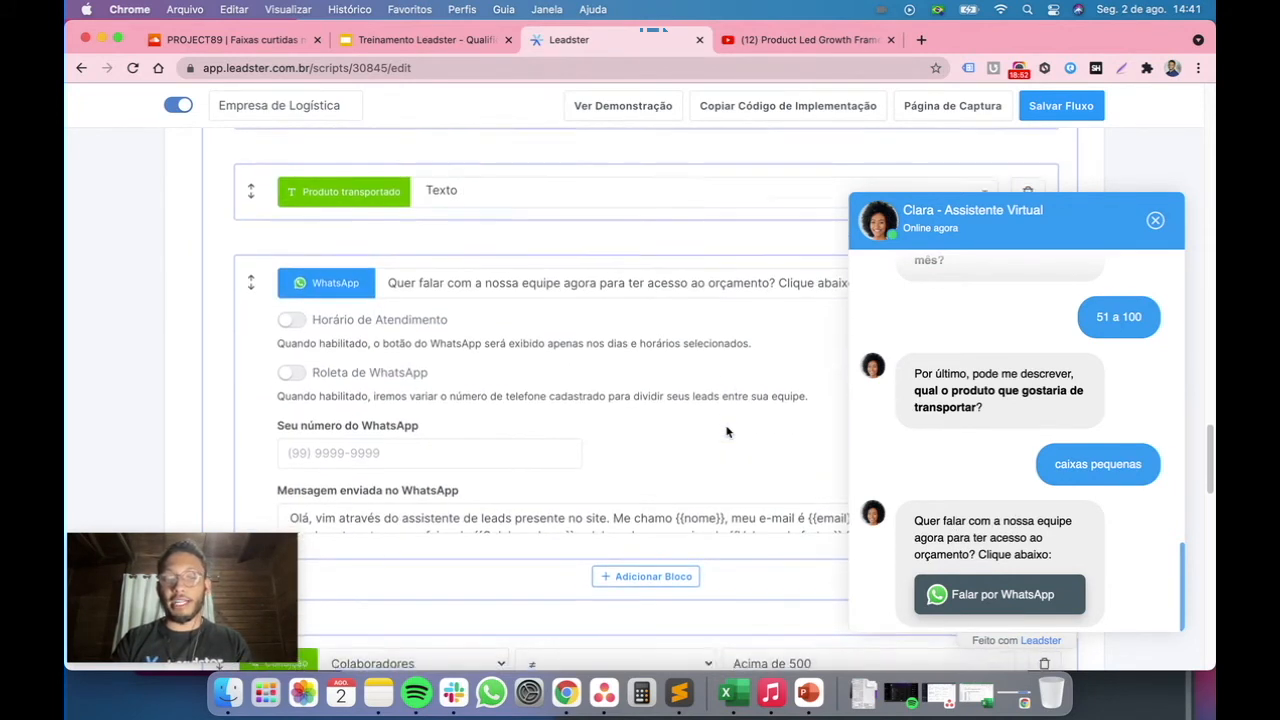
scroll(727, 432, down, 1)
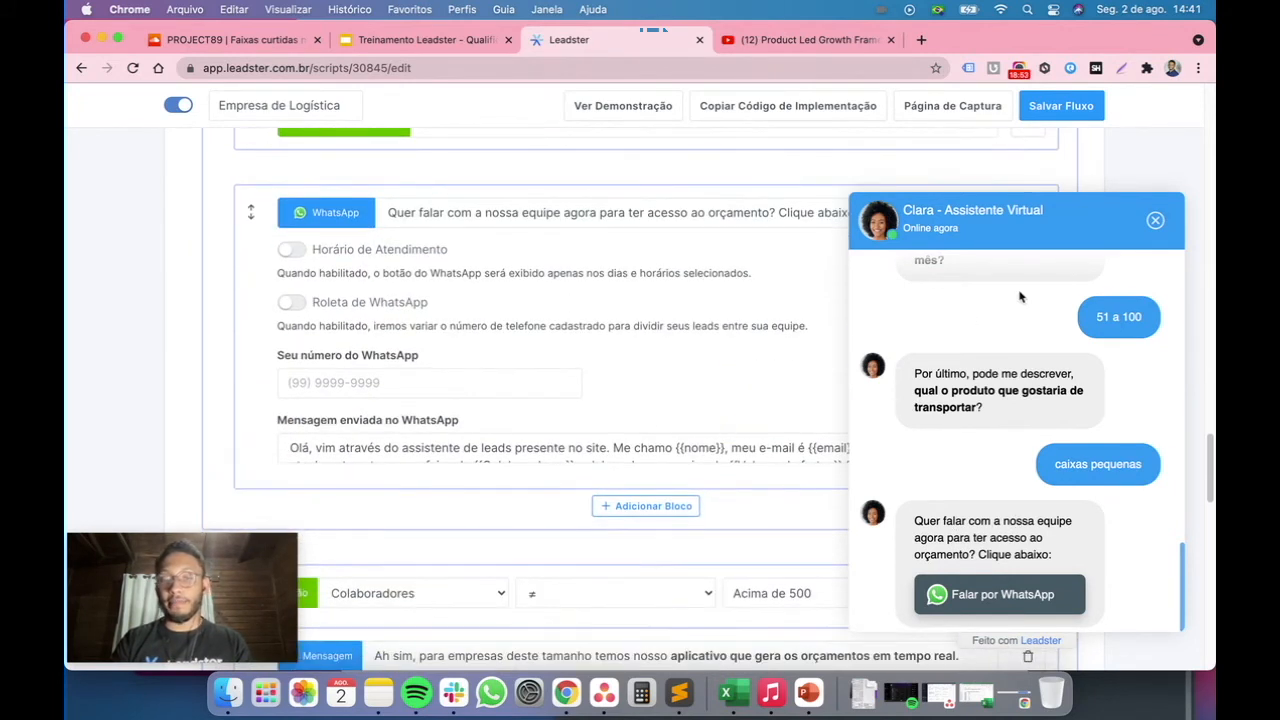
click(1155, 221)
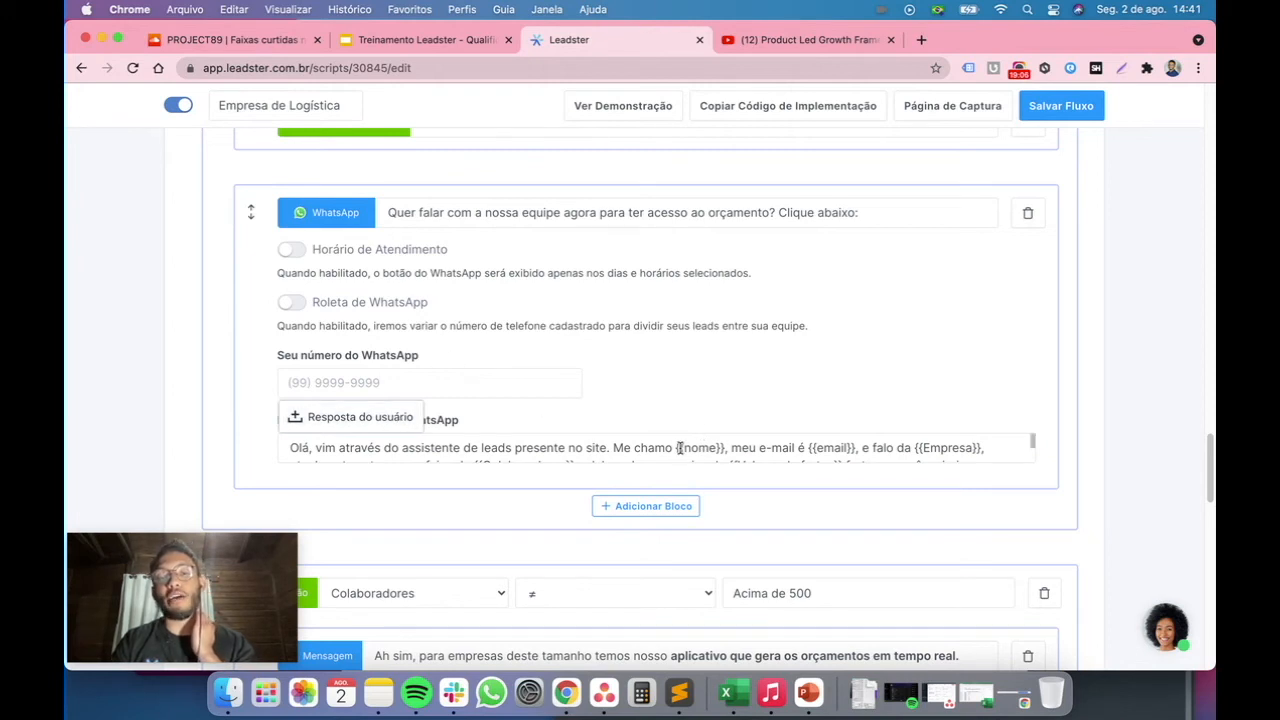
Examine the WhatsApp message text and the lead variables it inserts
drag(678, 447, 727, 444)
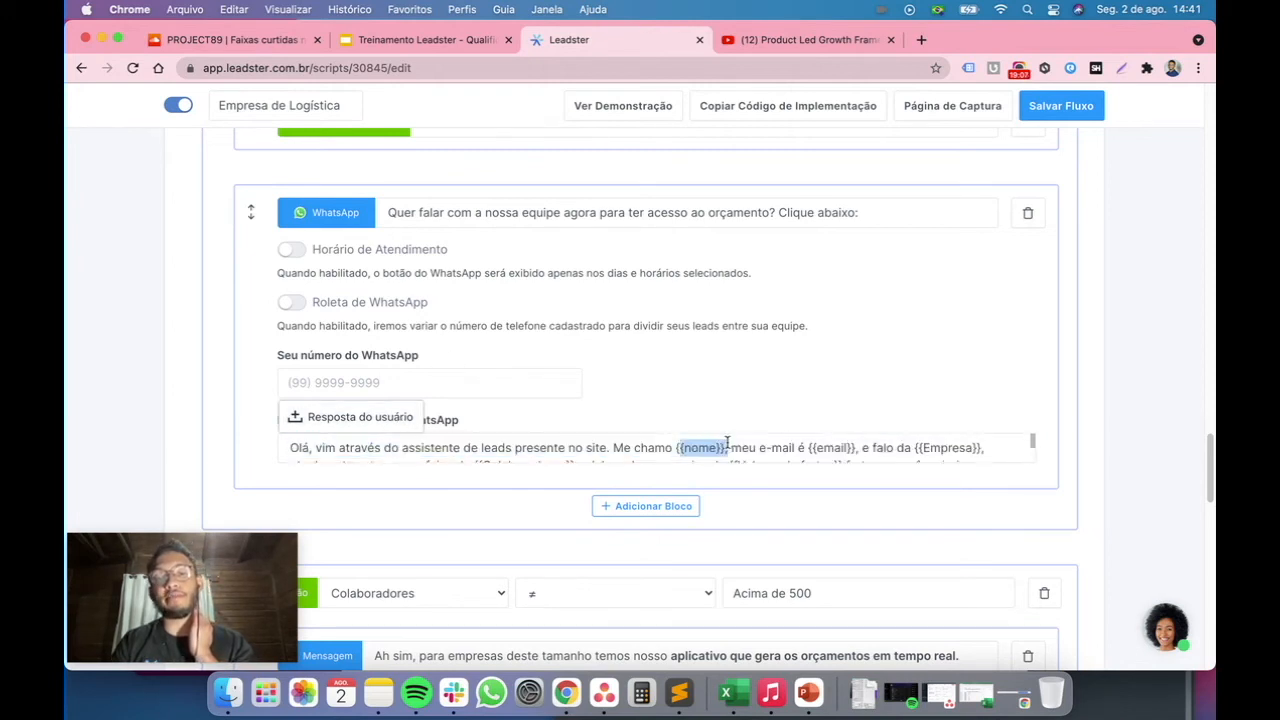
click(822, 450)
scroll(822, 450, down, 2)
scroll(822, 450, up, 2)
scroll(822, 450, down, 3)
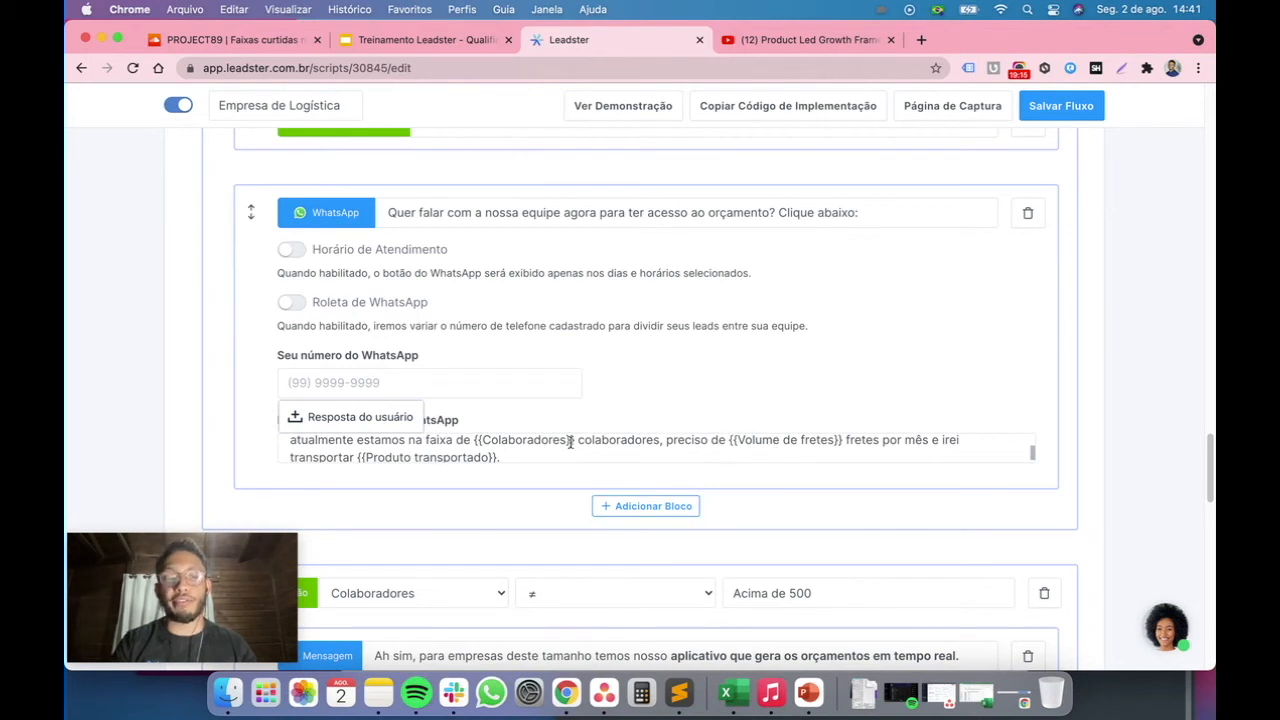
scroll(444, 470, up, 3)
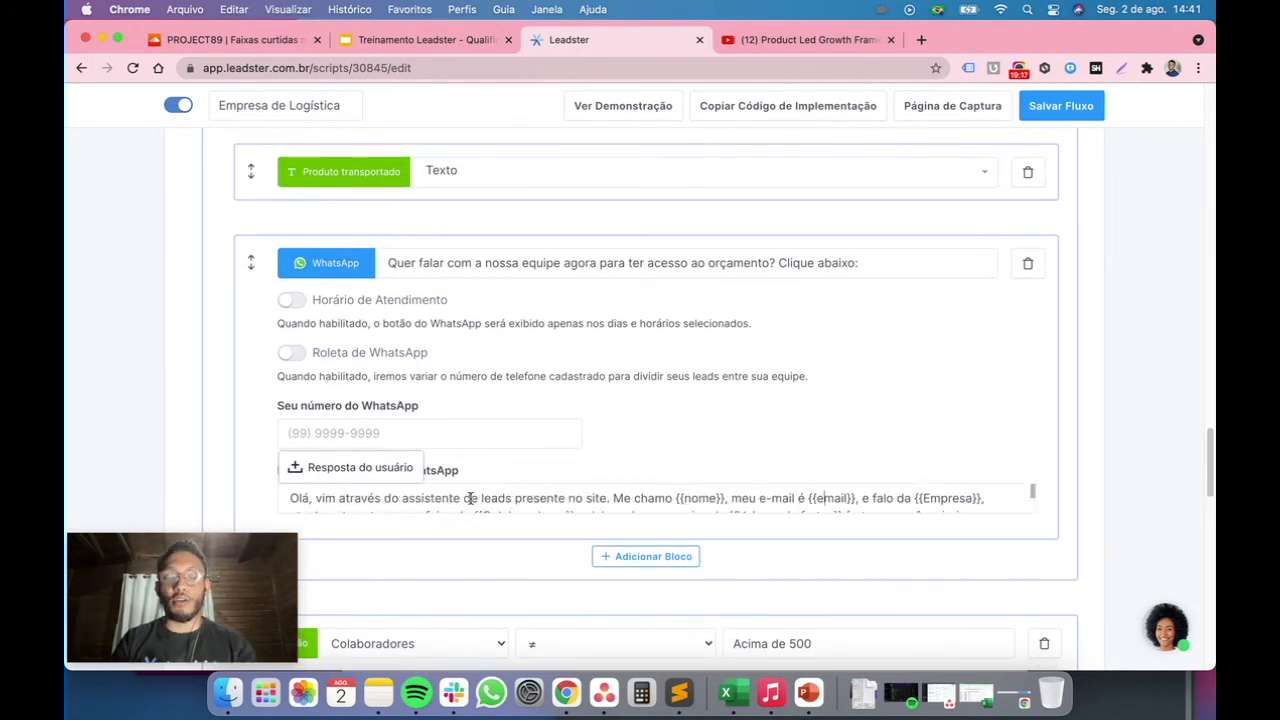
scroll(470, 498, up, 2)
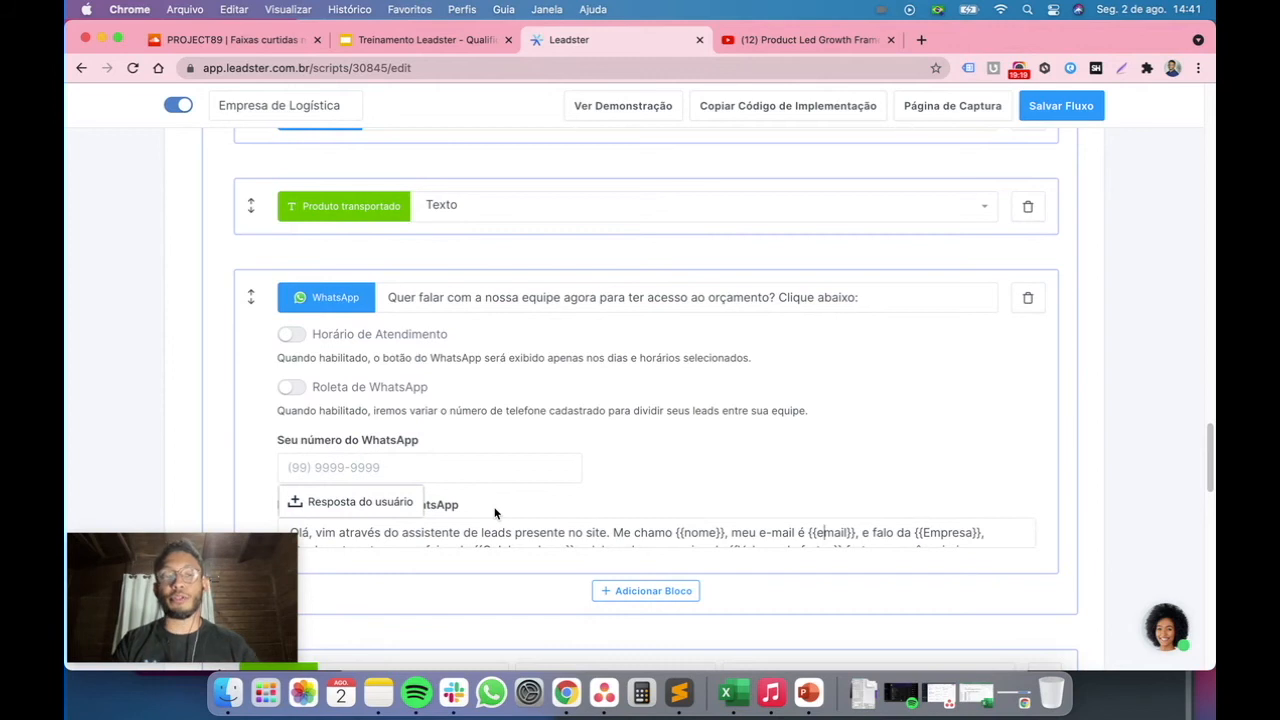
scroll(484, 532, down, 2)
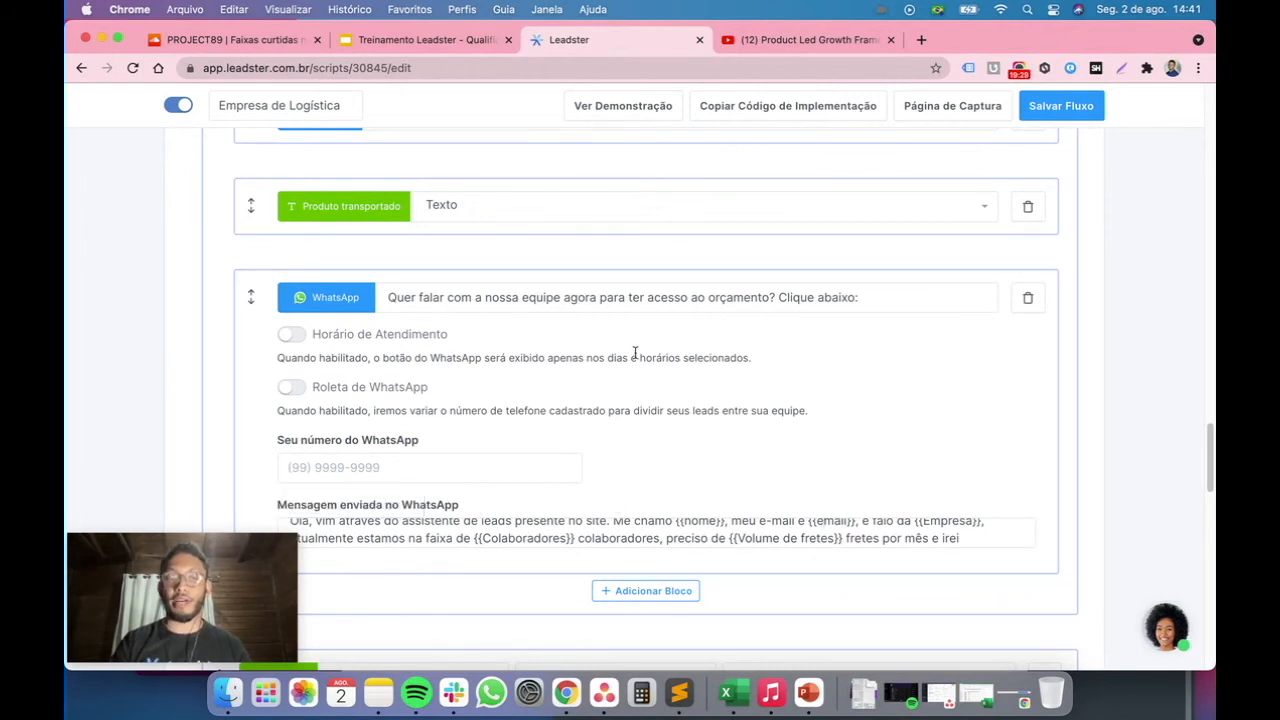
scroll(748, 540, down, 2)
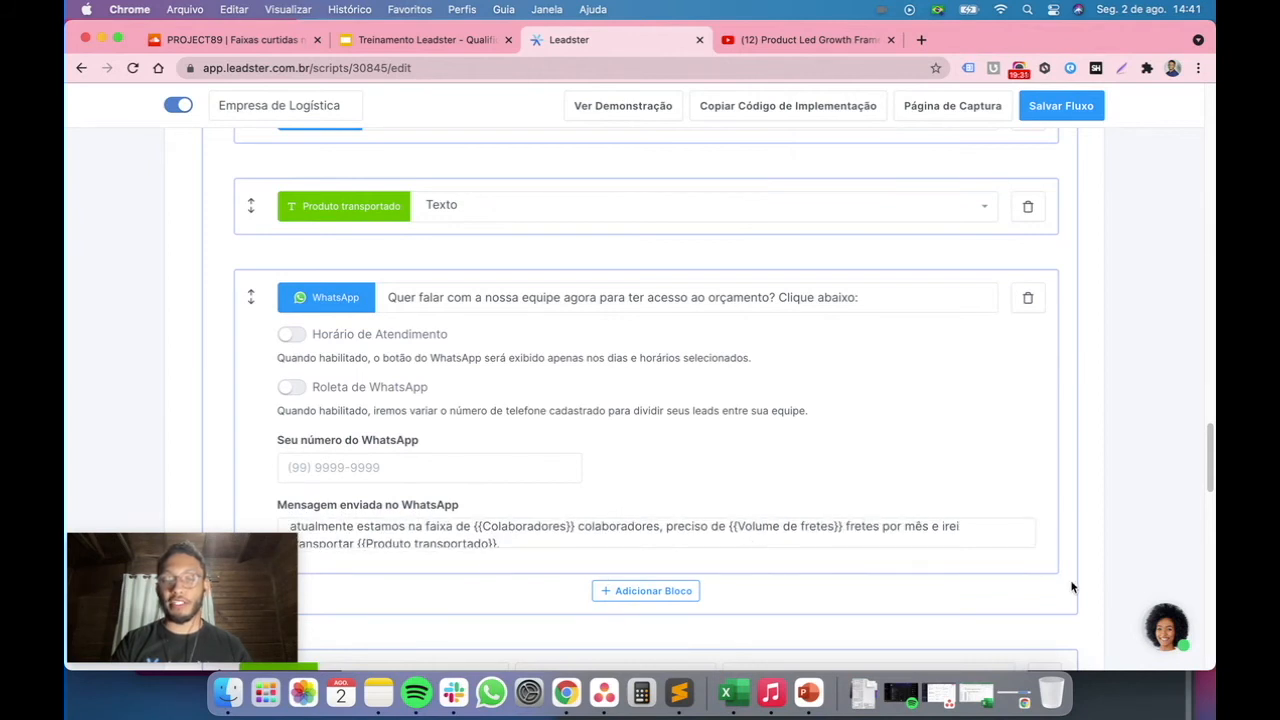
scroll(1034, 606, down, 5)
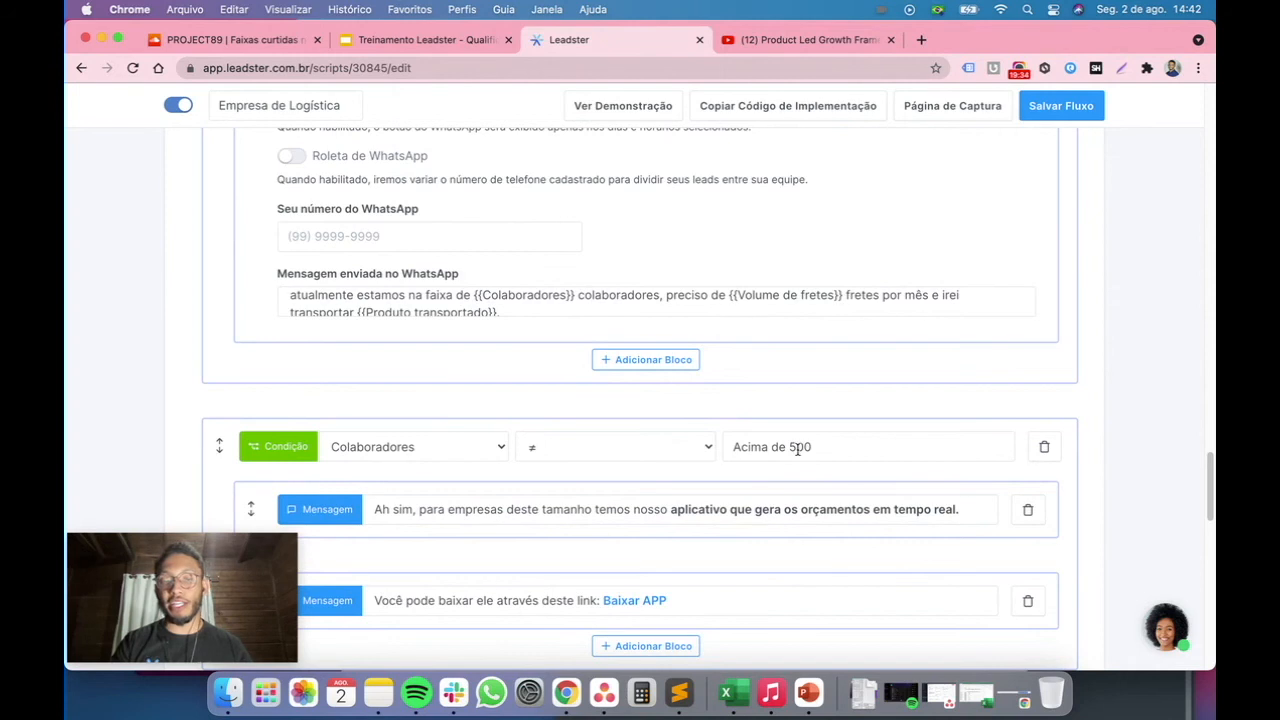
Examine the messages under the Colaboradores condition and open its condition settings
scroll(414, 523, down, 2)
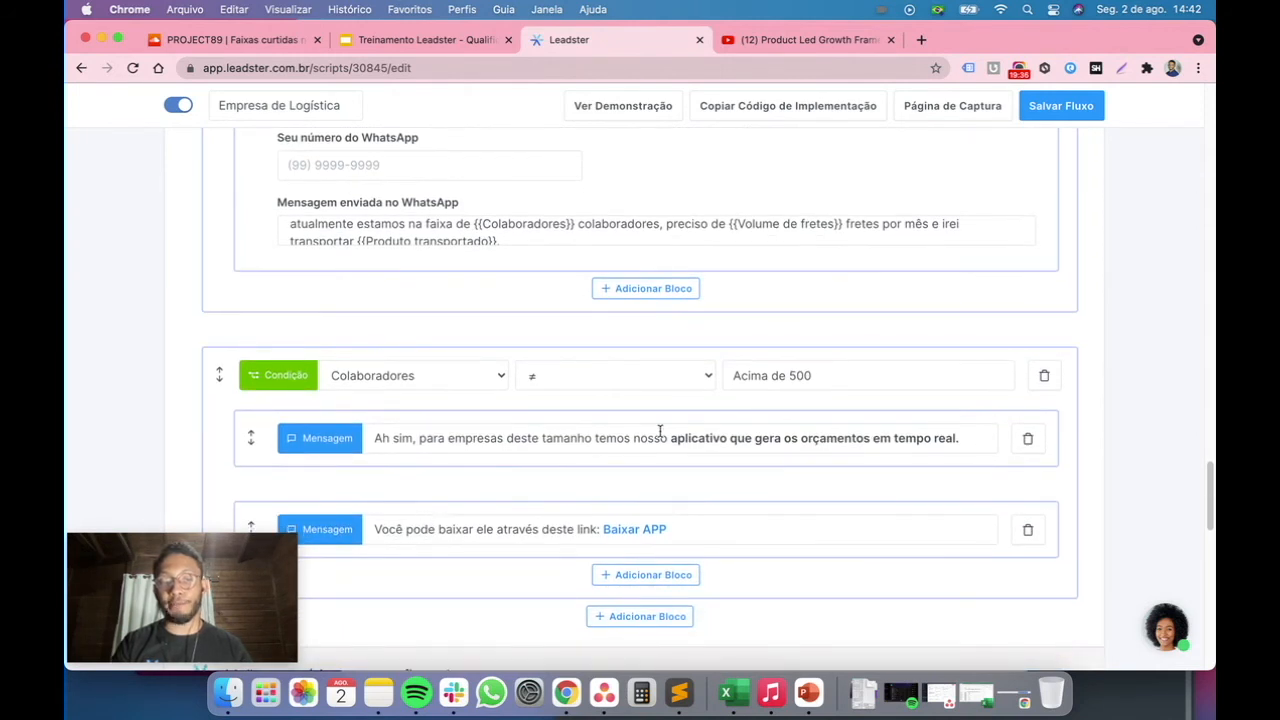
drag(677, 438, 957, 438)
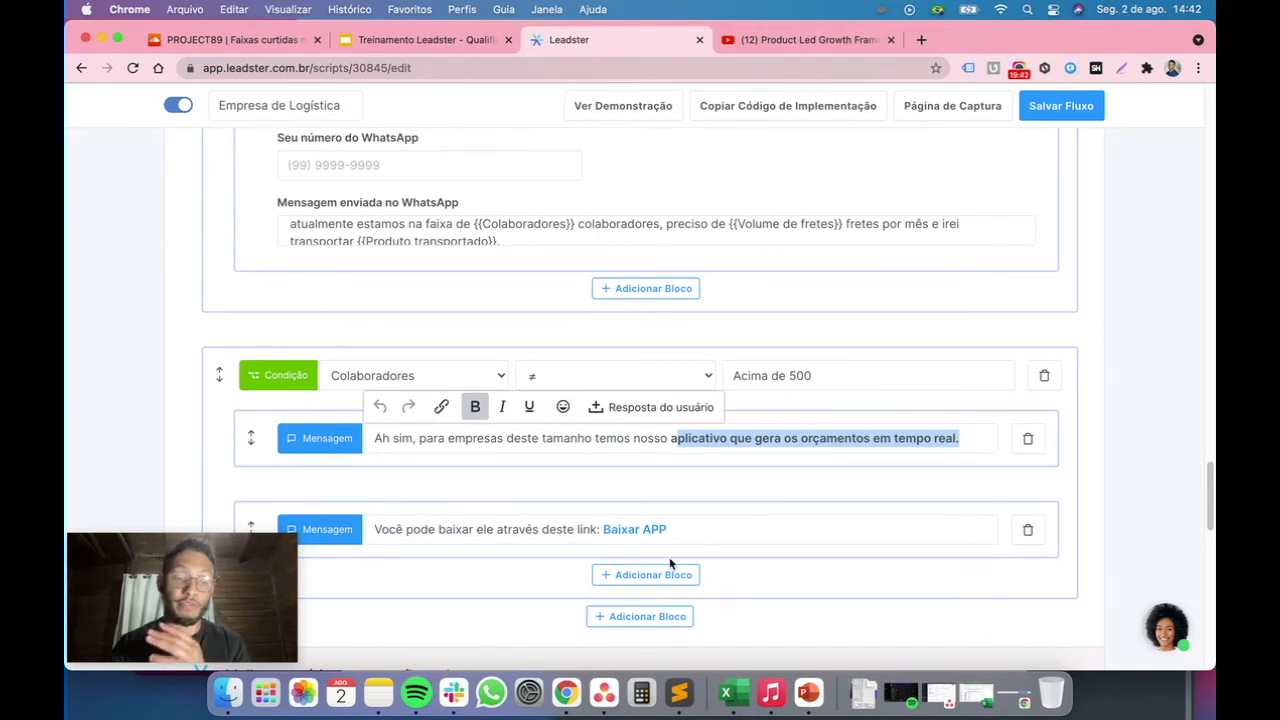
click(310, 410)
click(284, 374)
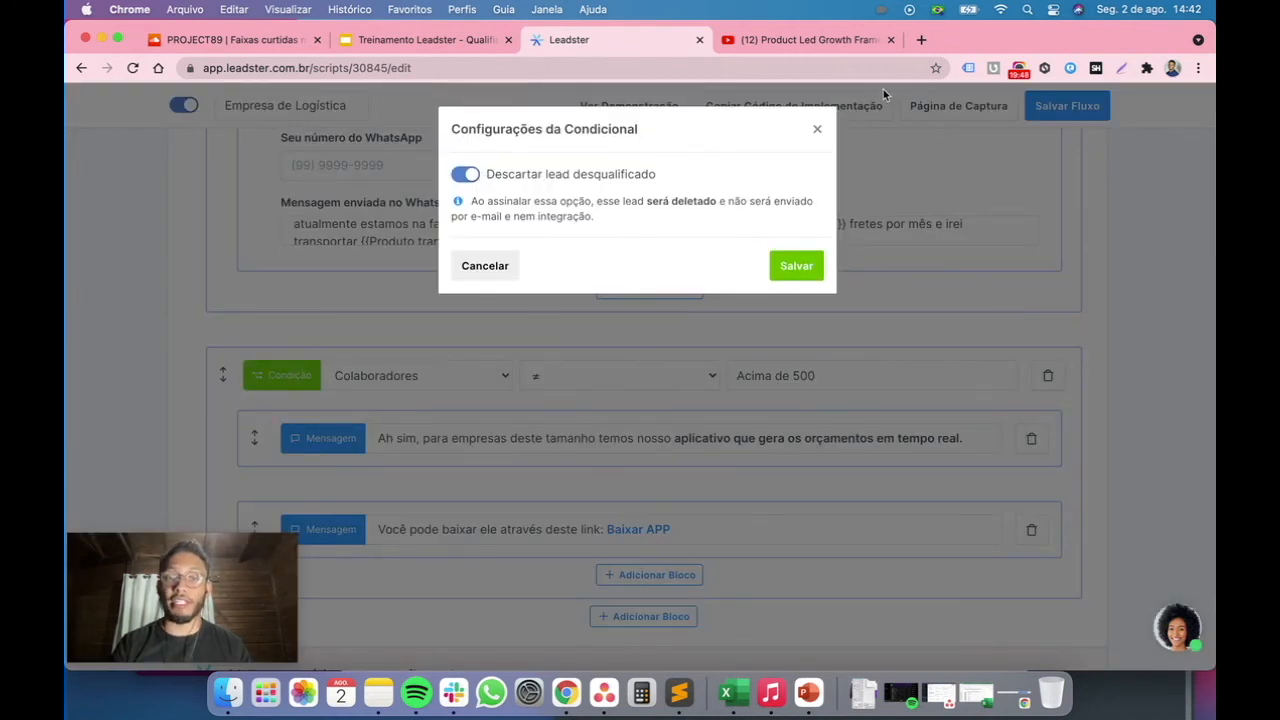
click(817, 129)
Enable Descartar lead desqualificado in the Colaboradores condition settings and save them
click(301, 376)
click(466, 174)
click(818, 129)
click(290, 376)
click(466, 175)
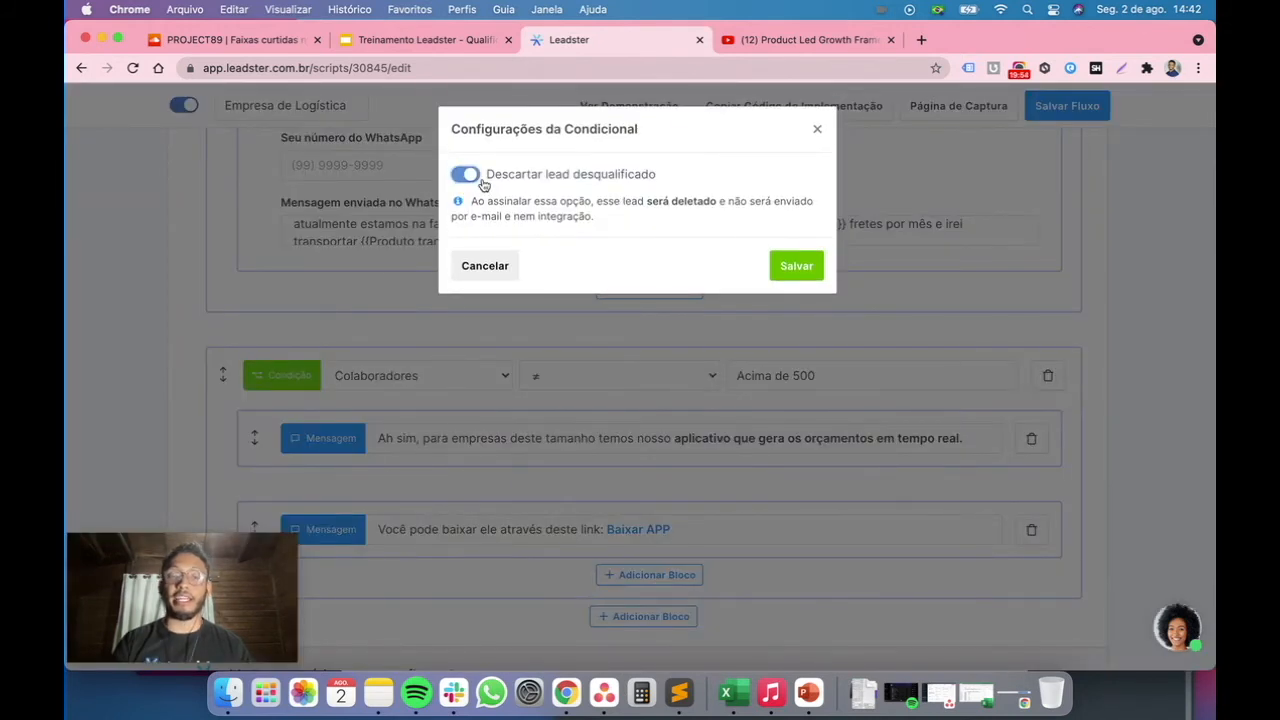
click(796, 265)
mouse_move(677, 486)
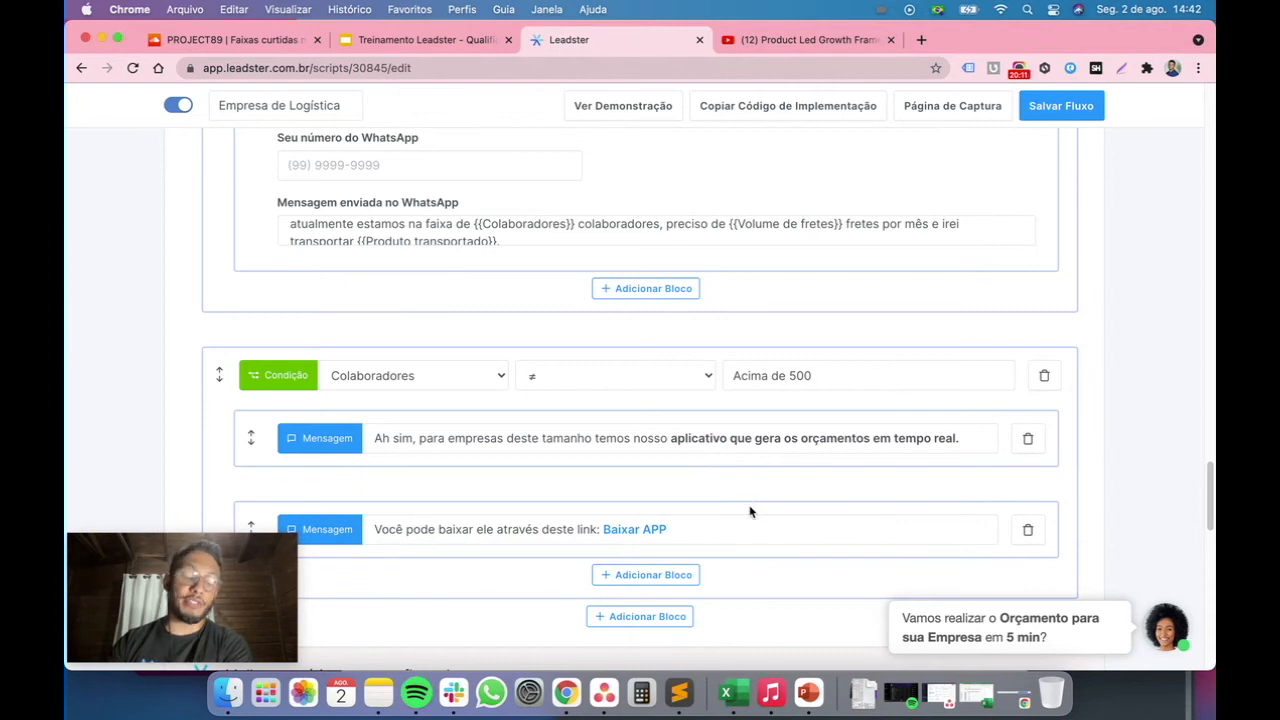
scroll(750, 512, down, 5)
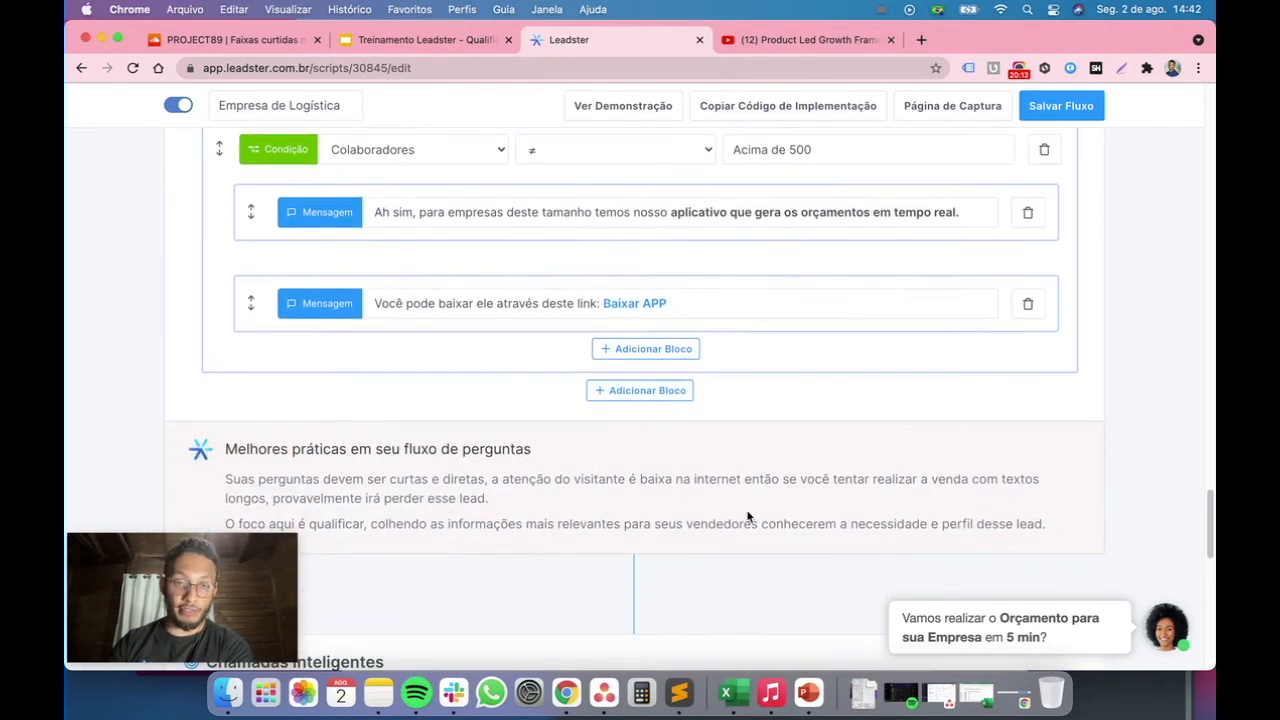
scroll(799, 443, up, 15)
scroll(803, 445, up, 15)
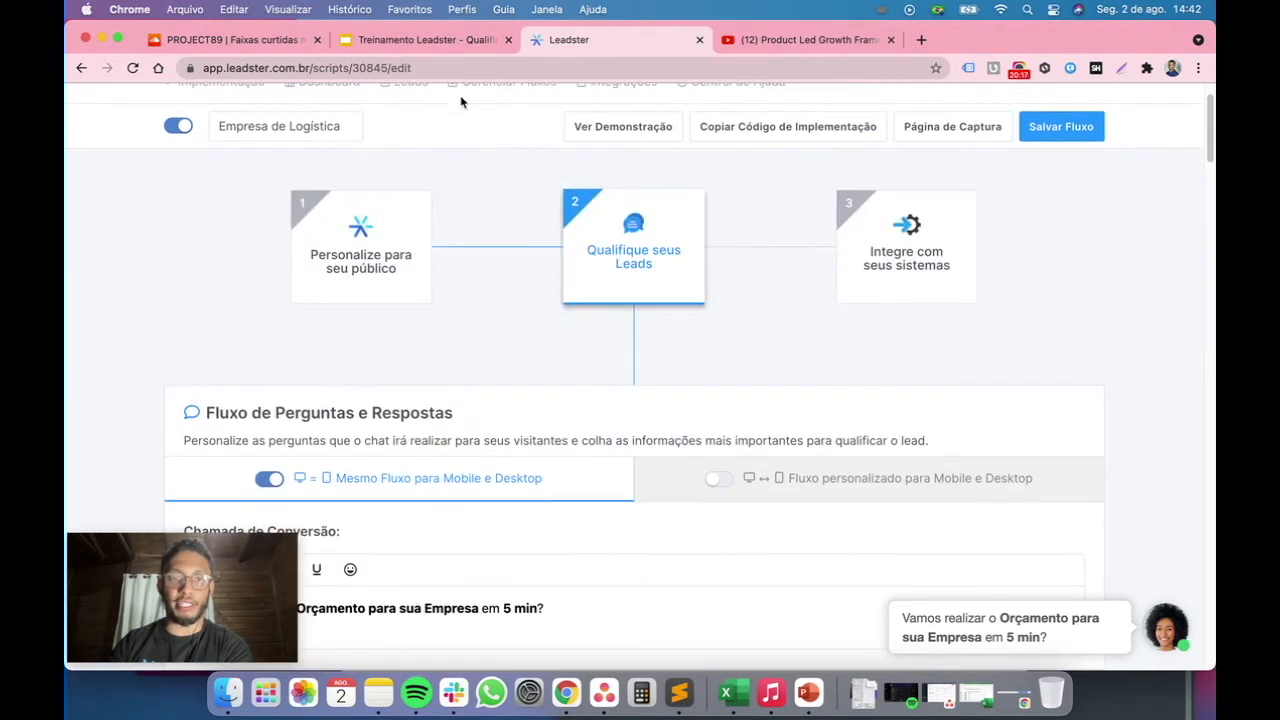